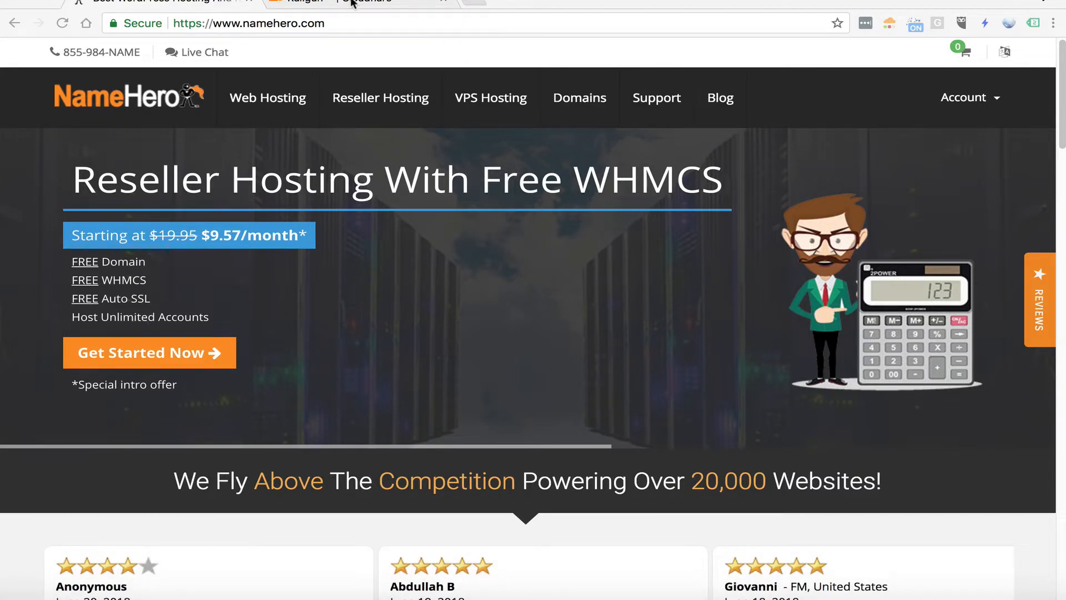
Switch to the Cloudflare Railgun page and read what Railgun does and how it works, down to the pricing plans
{"action": "left_click", "coordinate": [334, 3]}
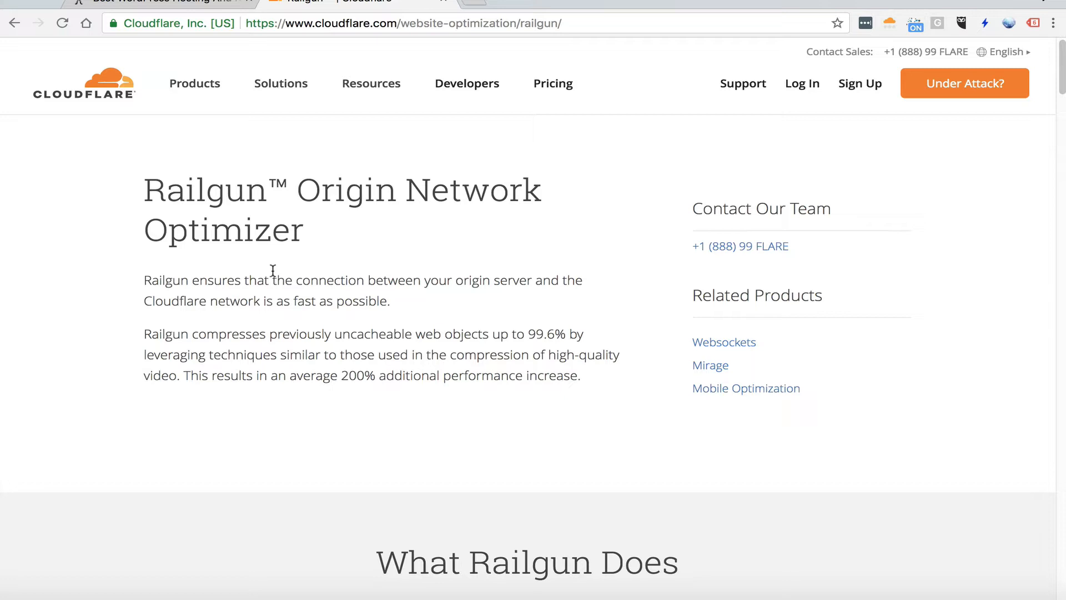
{"action": "scroll", "coordinate": [275, 267], "scroll_direction": "down", "scroll_amount": 5}
{"action": "scroll", "coordinate": [251, 221], "scroll_direction": "down", "scroll_amount": 2}
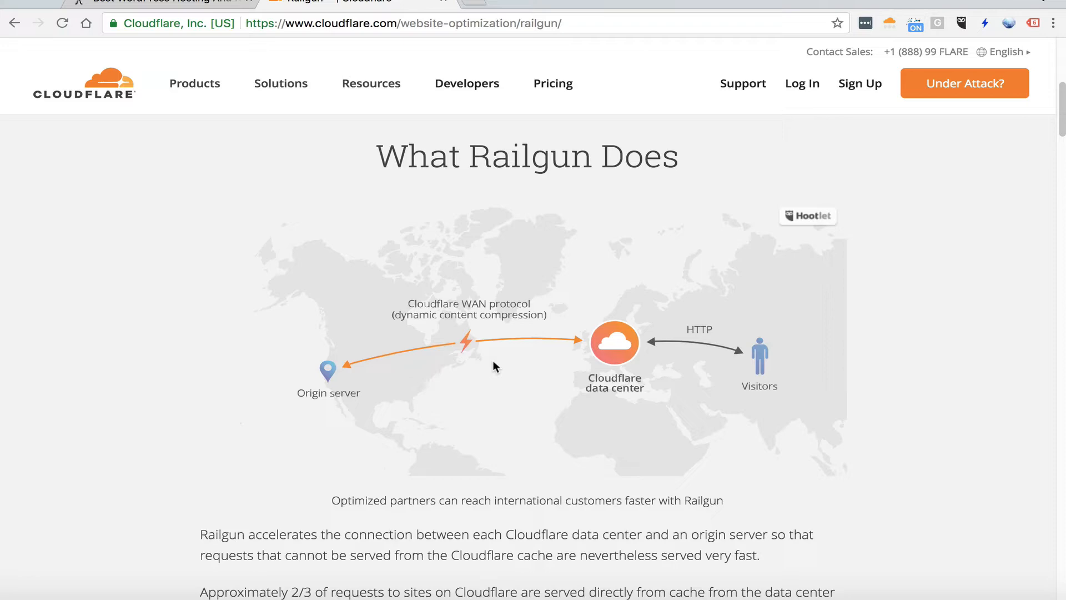
{"action": "scroll", "coordinate": [531, 337], "scroll_direction": "down", "scroll_amount": 1}
{"action": "scroll", "coordinate": [519, 349], "scroll_direction": "down", "scroll_amount": 15}
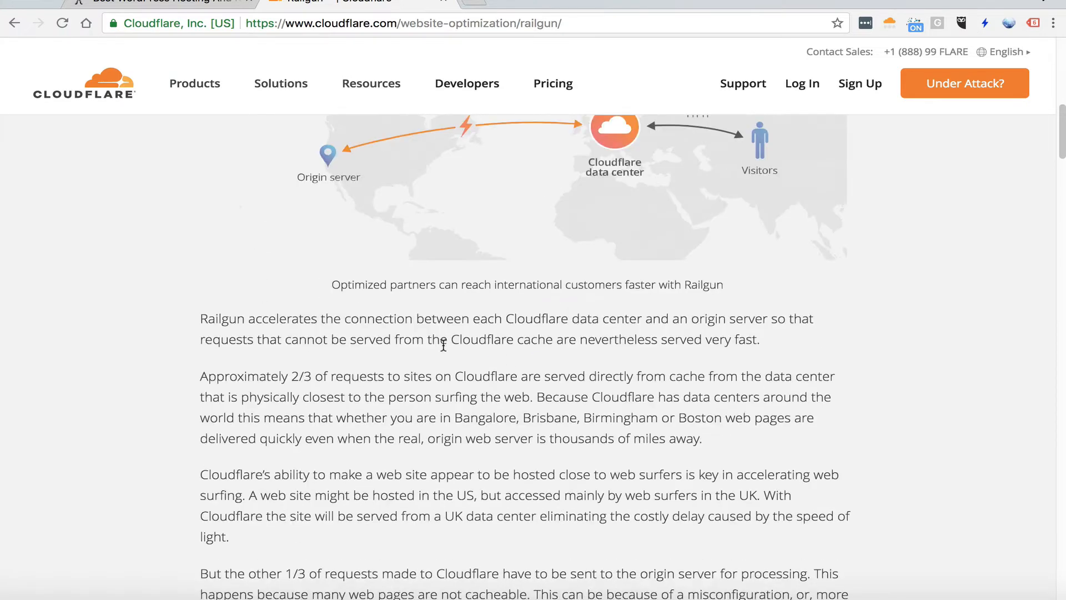
{"action": "scroll", "coordinate": [339, 412], "scroll_direction": "down", "scroll_amount": 6}
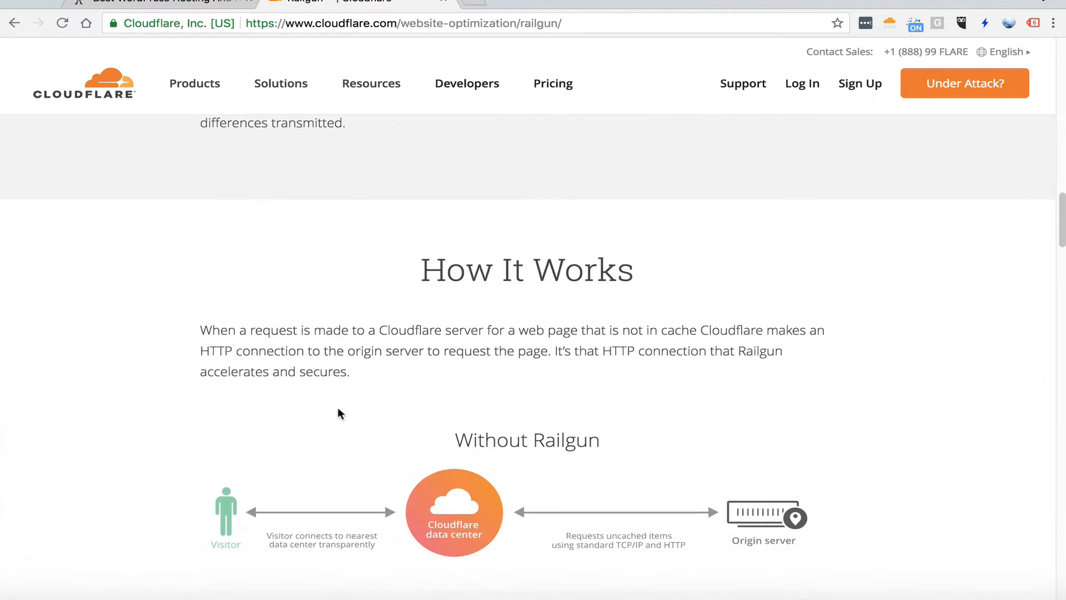
{"action": "scroll", "coordinate": [498, 409], "scroll_direction": "down", "scroll_amount": 20}
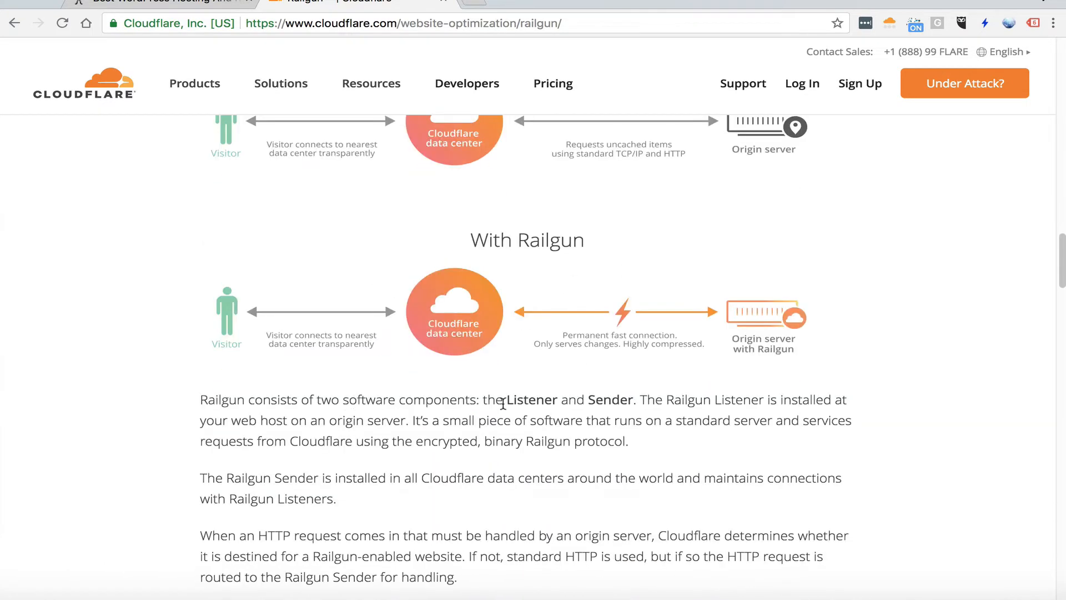
{"action": "scroll", "coordinate": [496, 415], "scroll_direction": "down", "scroll_amount": 18}
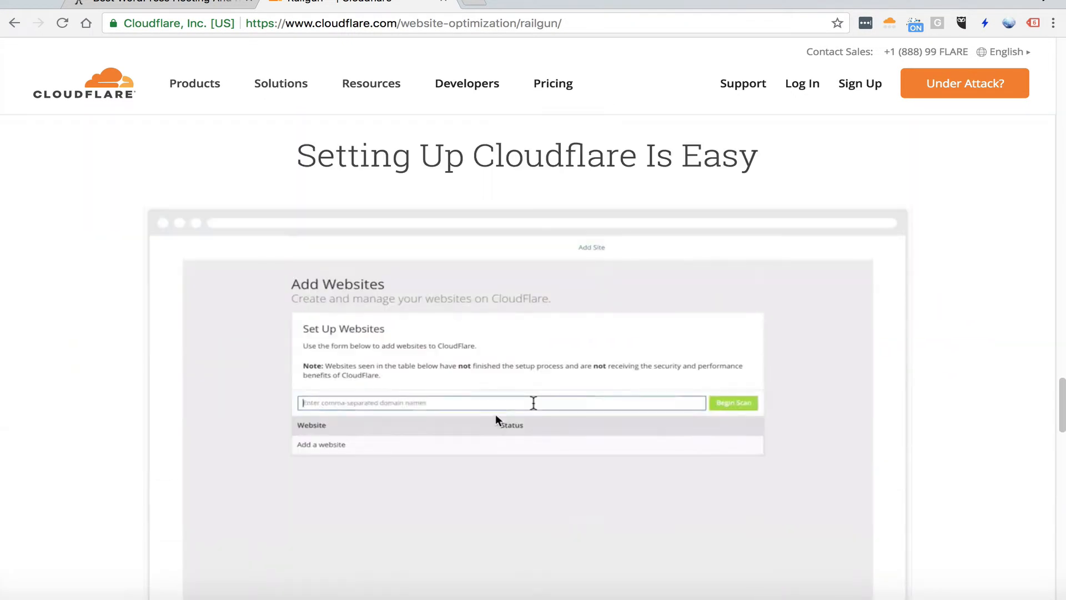
{"action": "scroll", "coordinate": [495, 414], "scroll_direction": "down", "scroll_amount": 1}
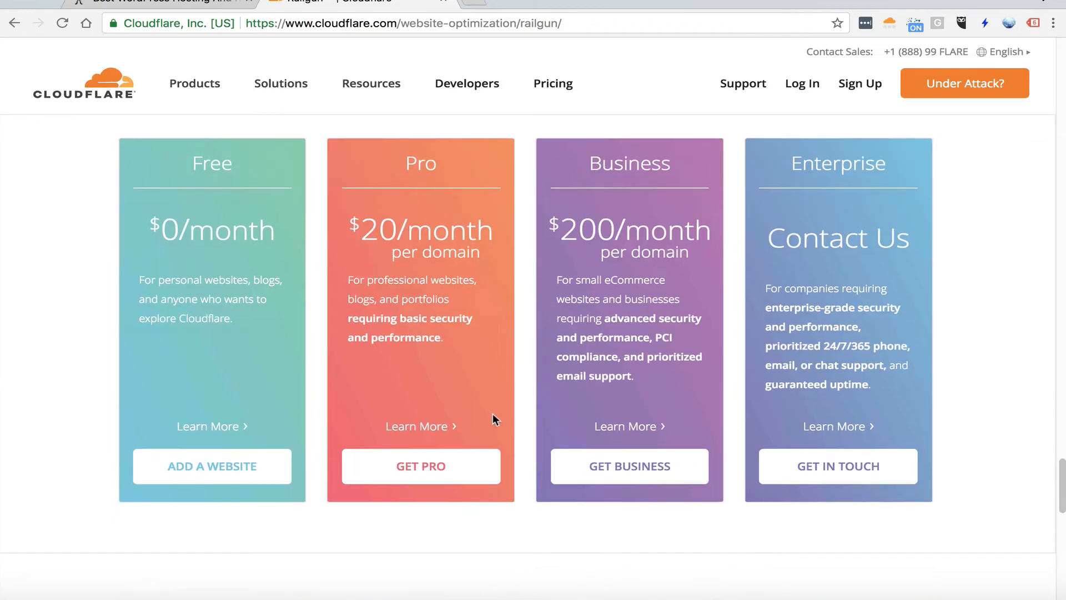
Compare the Free, Pro and Business plans in the Cloudflare Pricing section, then return to the page's beginning
{"action": "left_click_drag", "start_coordinate": [581, 223], "coordinate": [659, 224]}
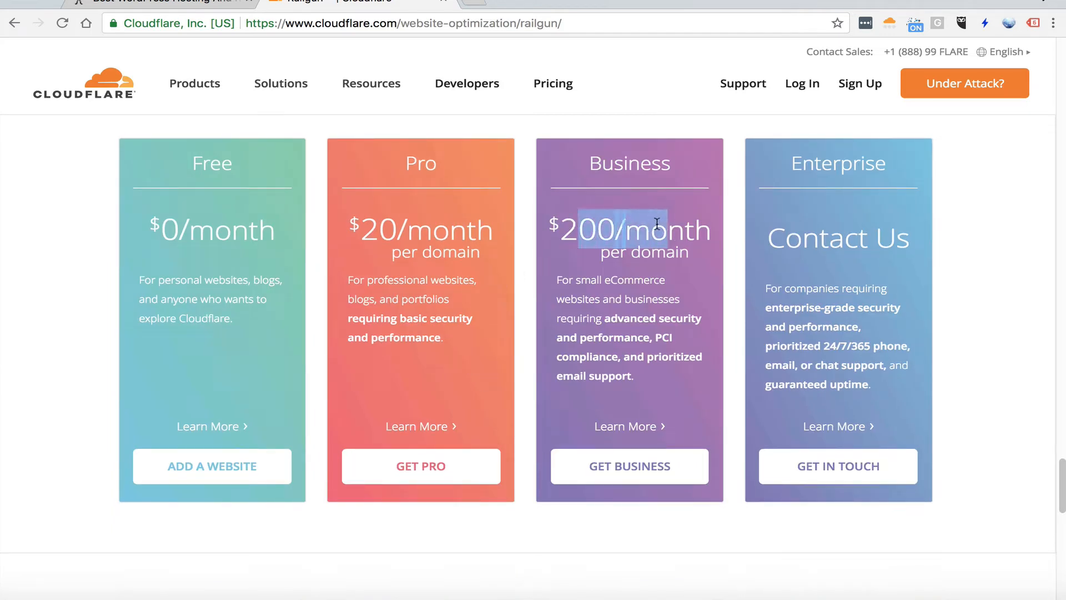
{"action": "left_click", "coordinate": [653, 228]}
{"action": "left_click_drag", "start_coordinate": [660, 351], "coordinate": [579, 269]}
{"action": "scroll", "coordinate": [611, 333], "scroll_direction": "up", "scroll_amount": 5}
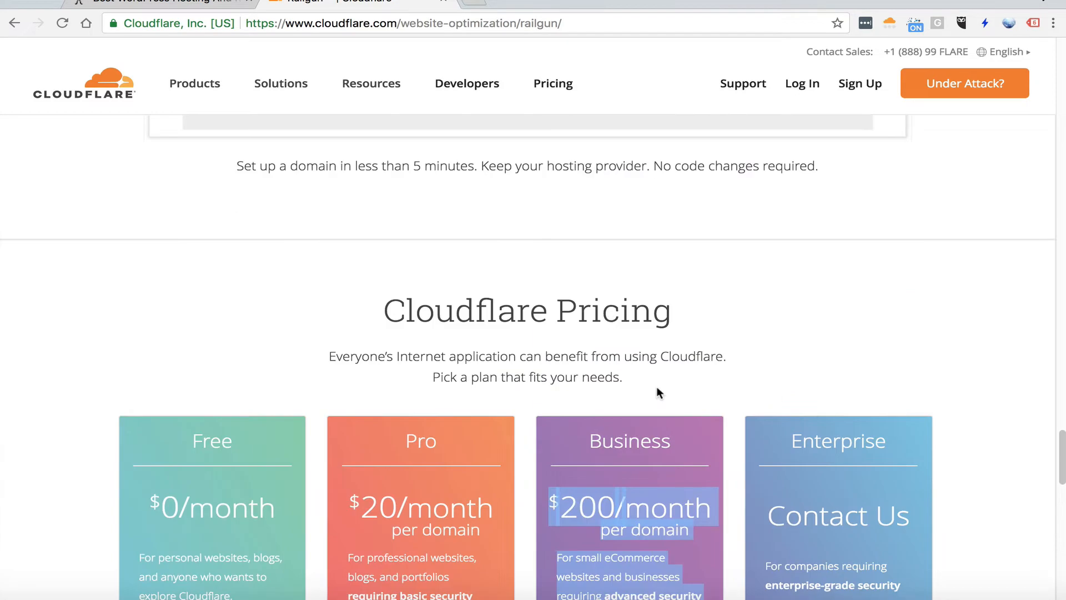
{"action": "scroll", "coordinate": [655, 389], "scroll_direction": "down", "scroll_amount": 2}
{"action": "left_click_drag", "start_coordinate": [190, 321], "coordinate": [239, 322]}
{"action": "mouse_move", "coordinate": [381, 328]}
{"action": "left_mouse_down"}
{"action": "mouse_move", "coordinate": [440, 321]}
{"action": "mouse_move", "coordinate": [390, 319]}
{"action": "left_mouse_up"}
{"action": "left_click", "coordinate": [452, 321]}
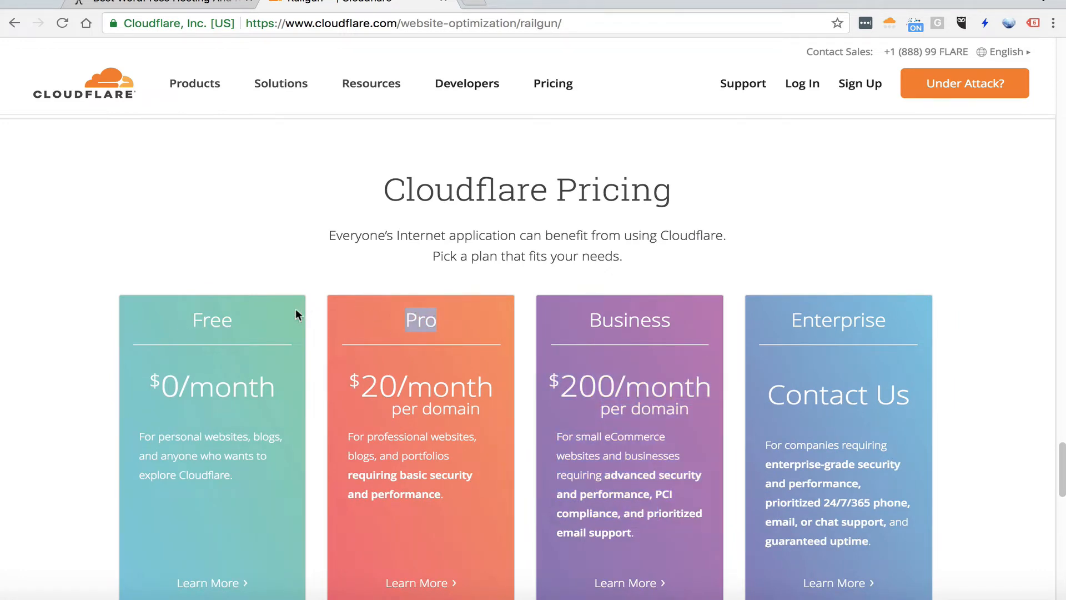
{"action": "left_click", "coordinate": [171, 338]}
{"action": "scroll", "coordinate": [341, 341], "scroll_direction": "down", "scroll_amount": 3}
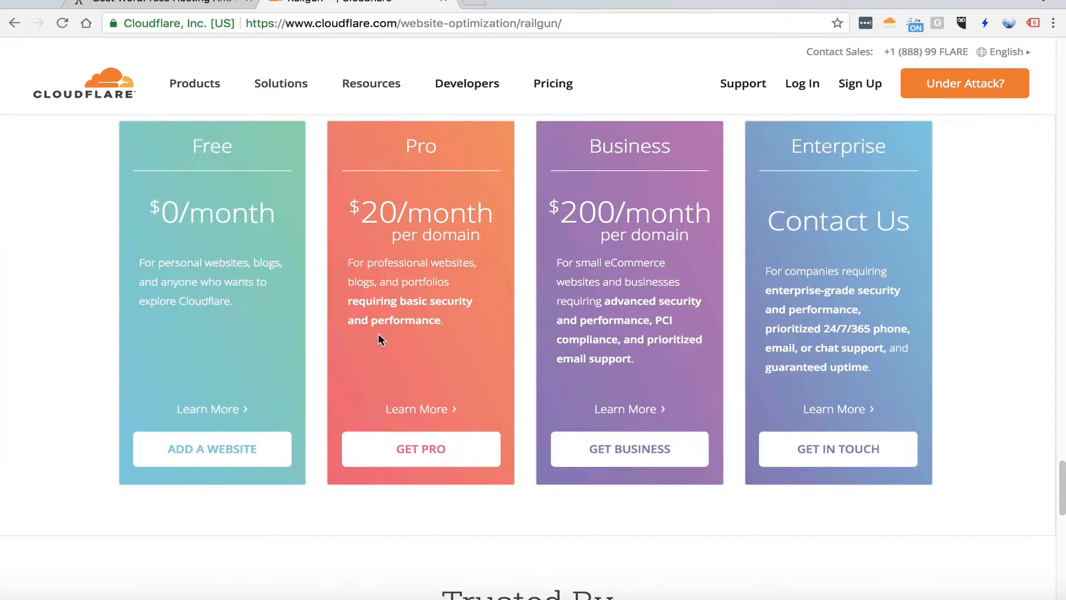
{"action": "scroll", "coordinate": [392, 327], "scroll_direction": "up", "scroll_amount": 1}
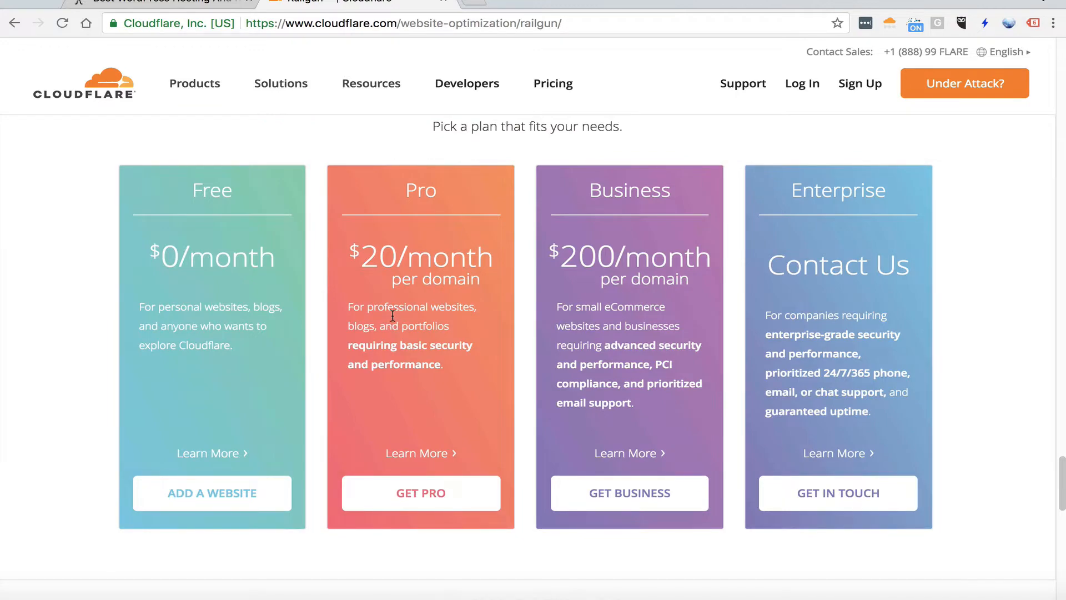
{"action": "scroll", "coordinate": [392, 315], "scroll_direction": "up", "scroll_amount": 15}
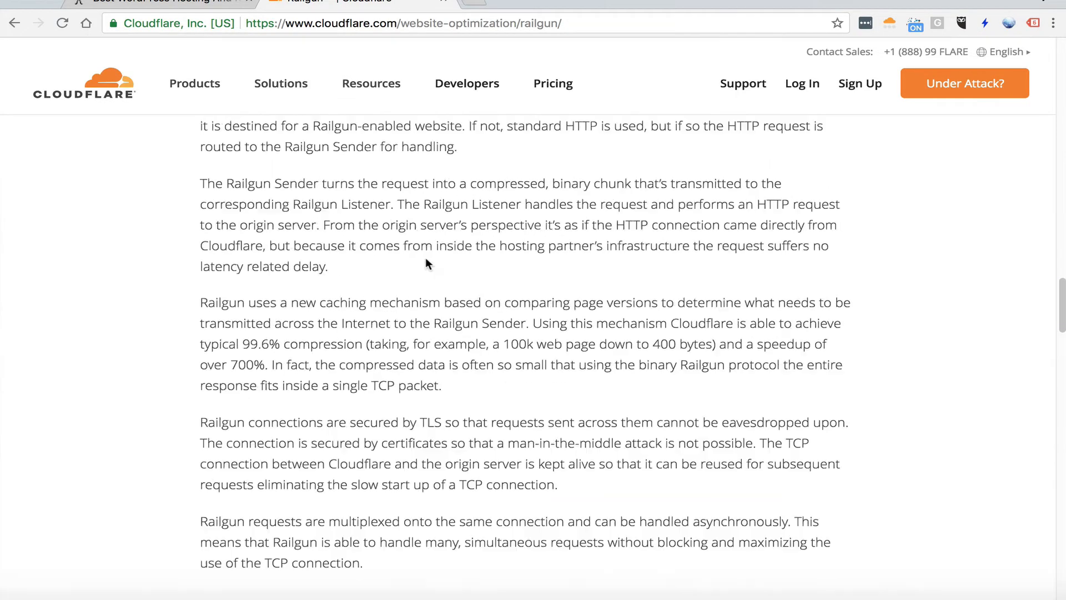
{"action": "scroll", "coordinate": [422, 272], "scroll_direction": "up", "scroll_amount": 15}
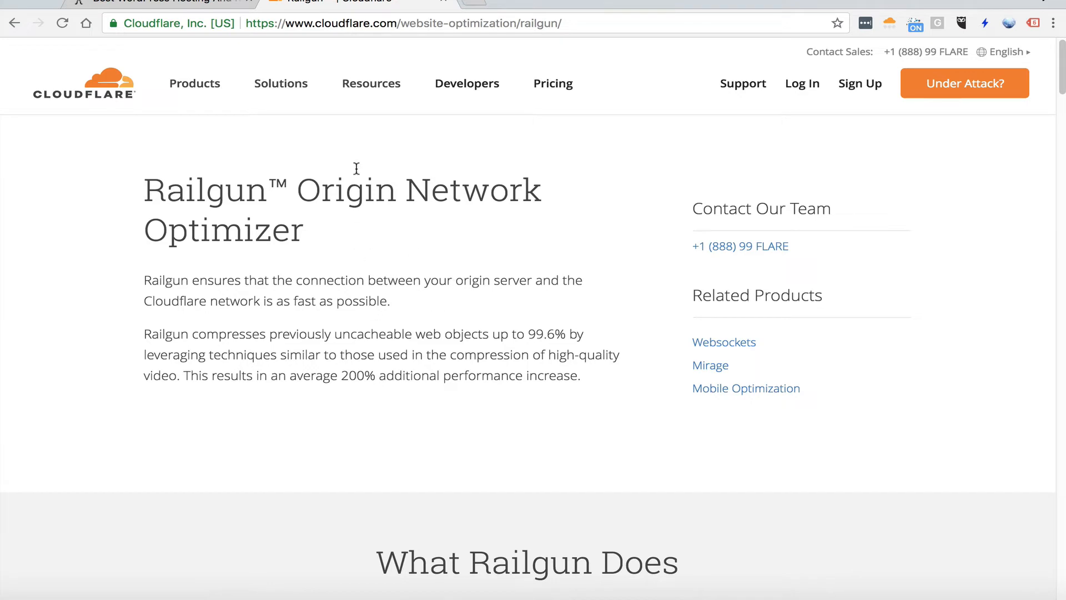
Switch to the NameHero site, compare its web hosting plans and order the Turbo Cloud plan
{"action": "left_click", "coordinate": [211, 1]}
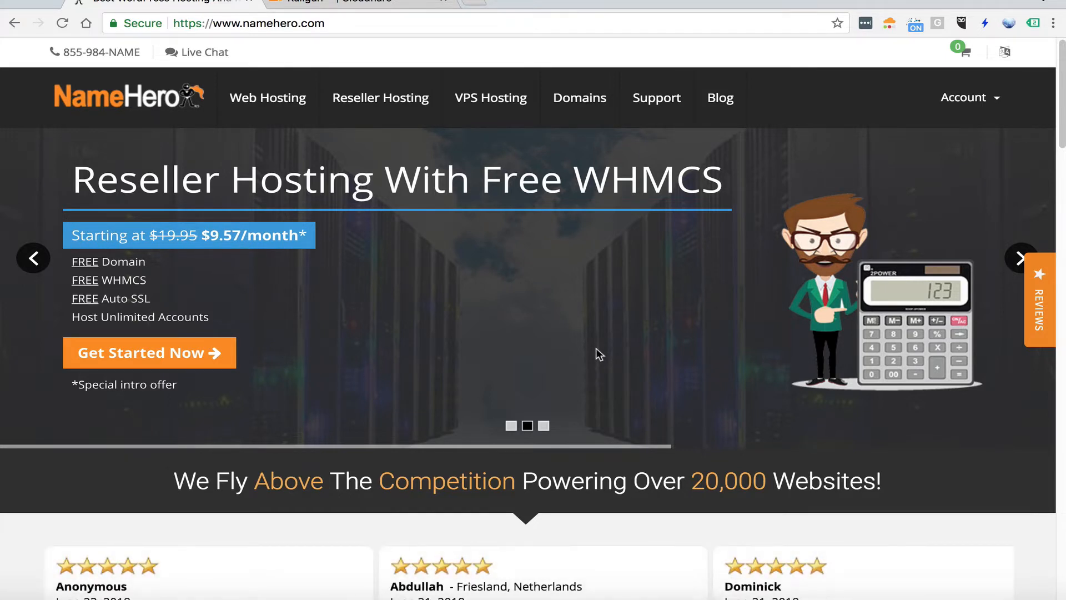
{"action": "left_click", "coordinate": [240, 103]}
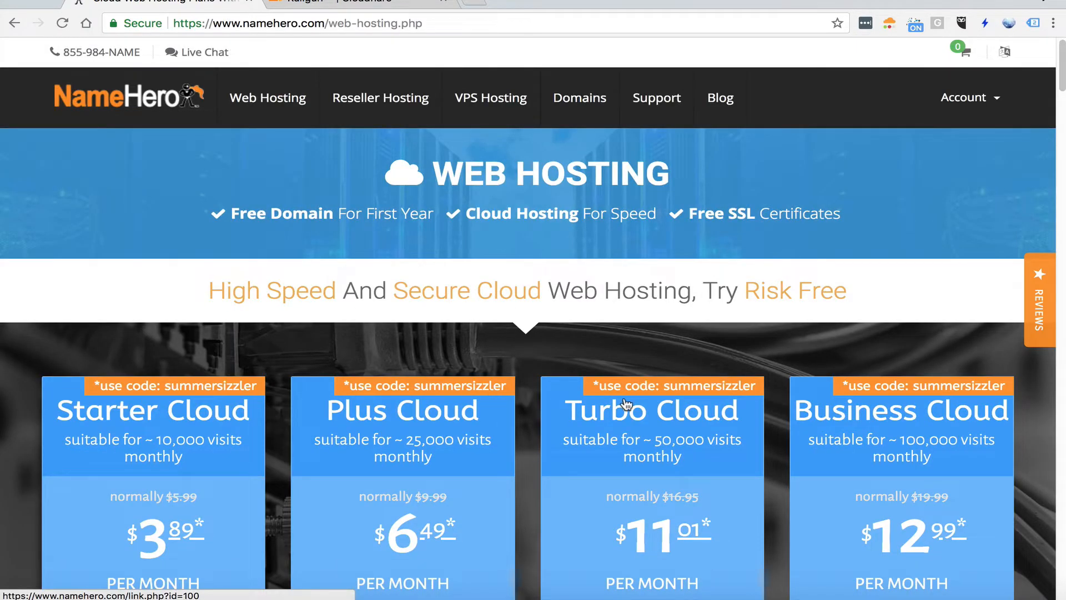
{"action": "scroll", "coordinate": [282, 411], "scroll_direction": "down", "scroll_amount": 4}
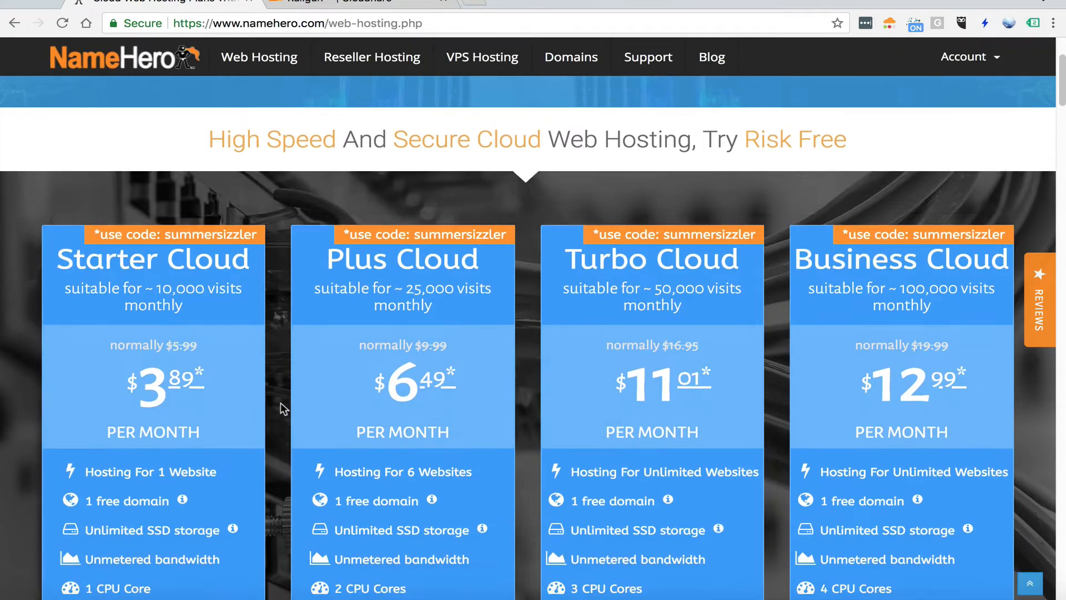
{"action": "scroll", "coordinate": [267, 407], "scroll_direction": "down", "scroll_amount": 2}
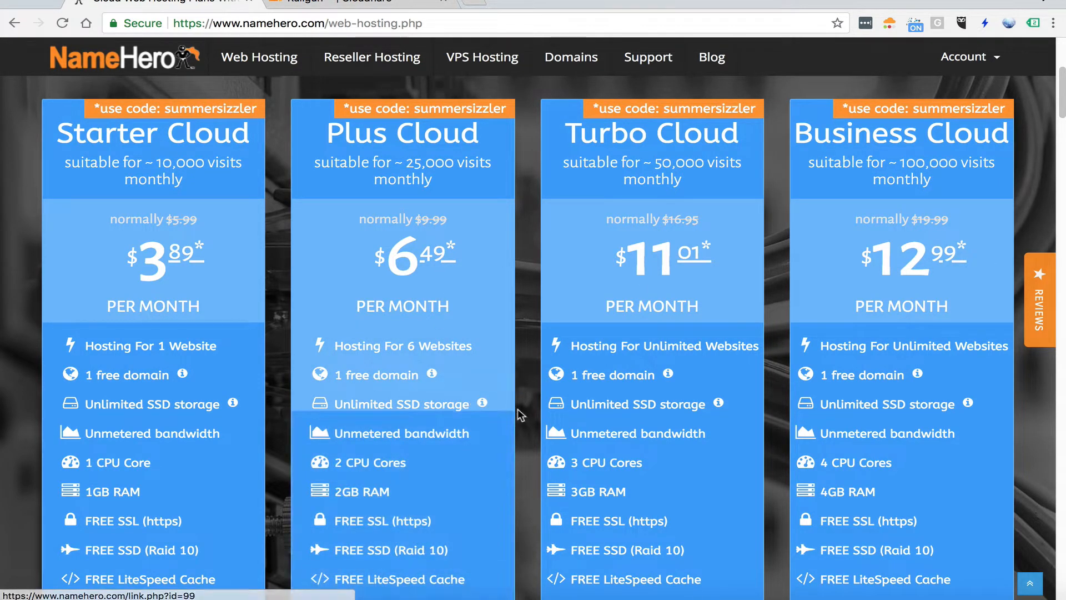
{"action": "mouse_move", "coordinate": [480, 401]}
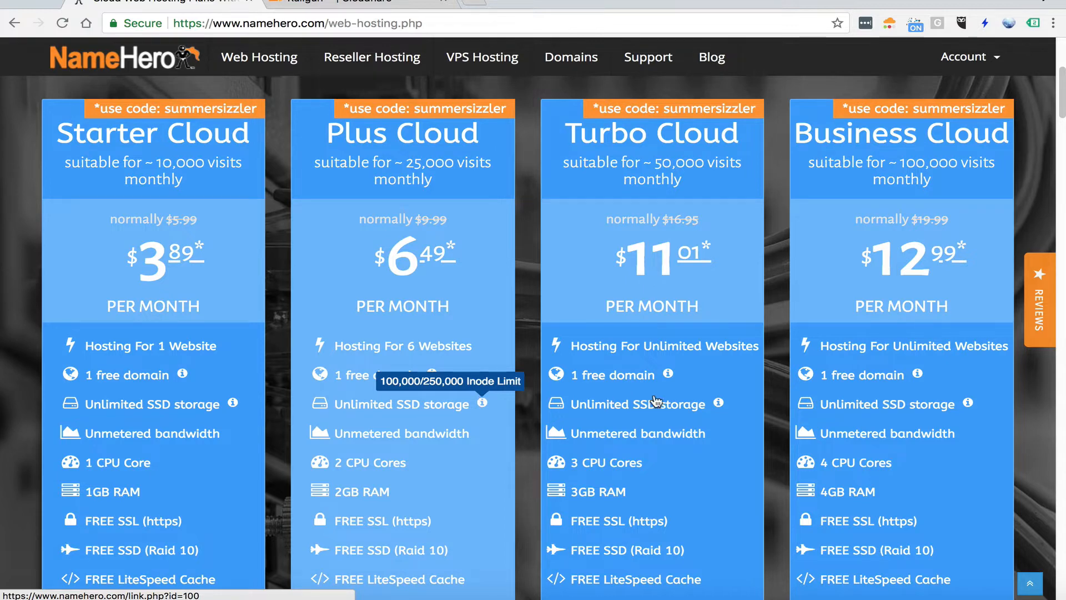
{"action": "mouse_move", "coordinate": [715, 395]}
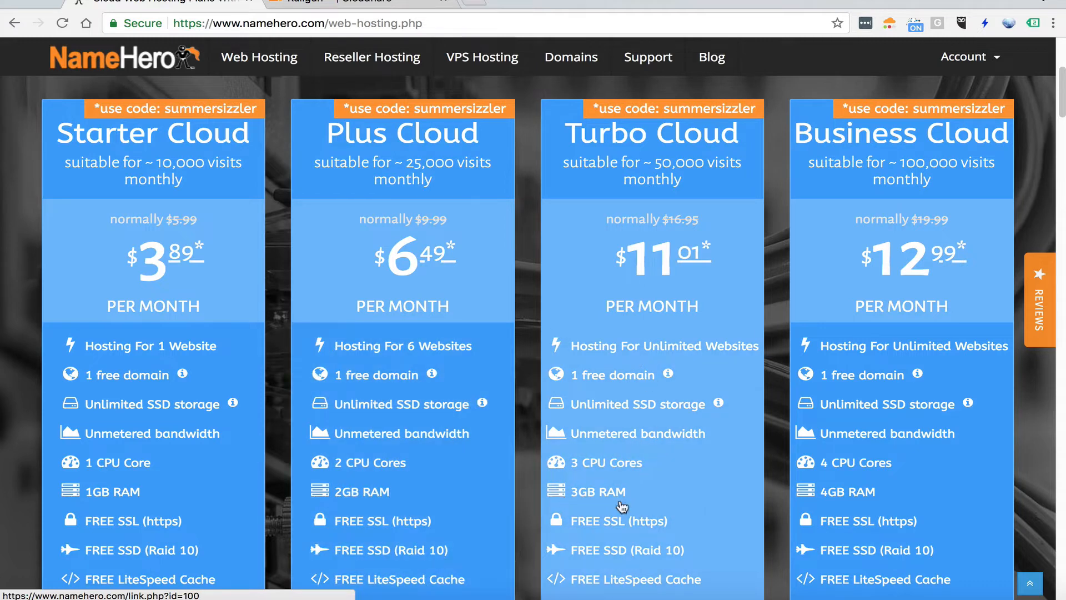
{"action": "scroll", "coordinate": [654, 314], "scroll_direction": "down", "scroll_amount": 1}
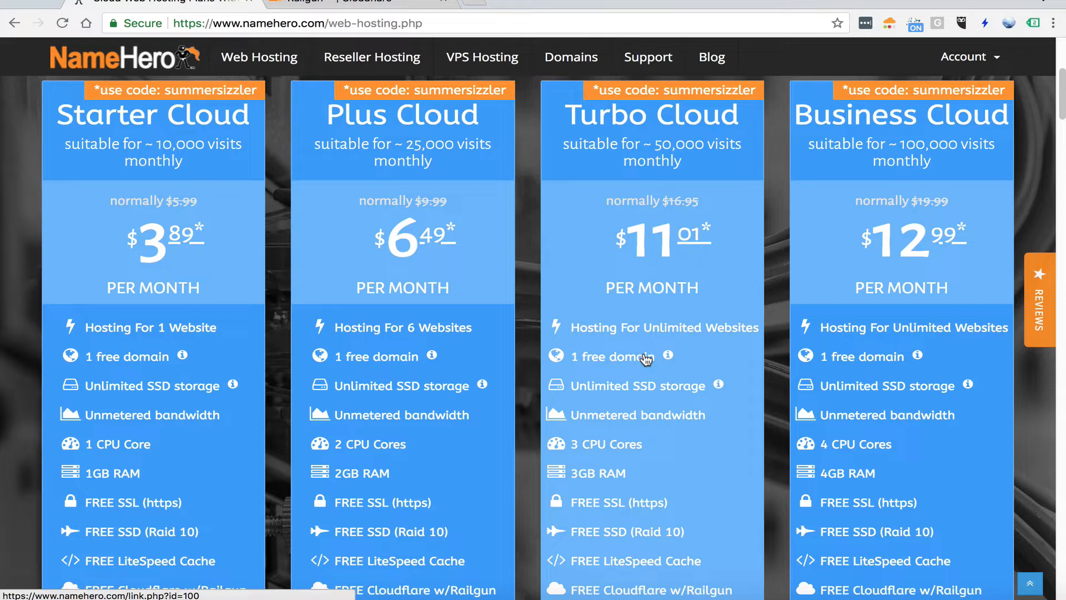
{"action": "left_click", "coordinate": [659, 393]}
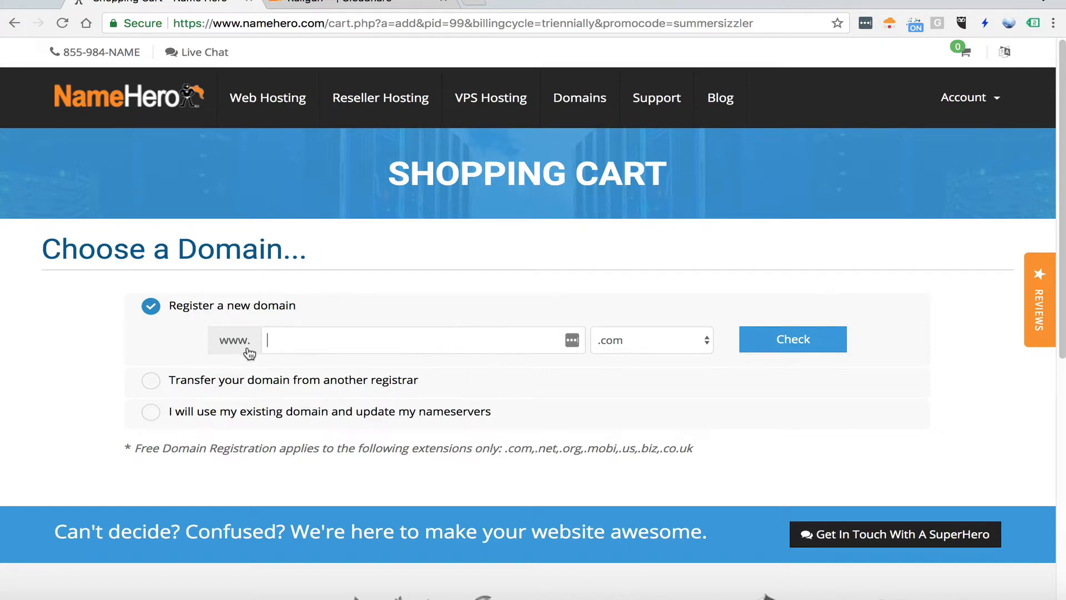
Choose to use an existing domain with updated nameservers, enter keydiets.com and continue to the plan configuration
{"action": "left_click", "coordinate": [249, 377]}
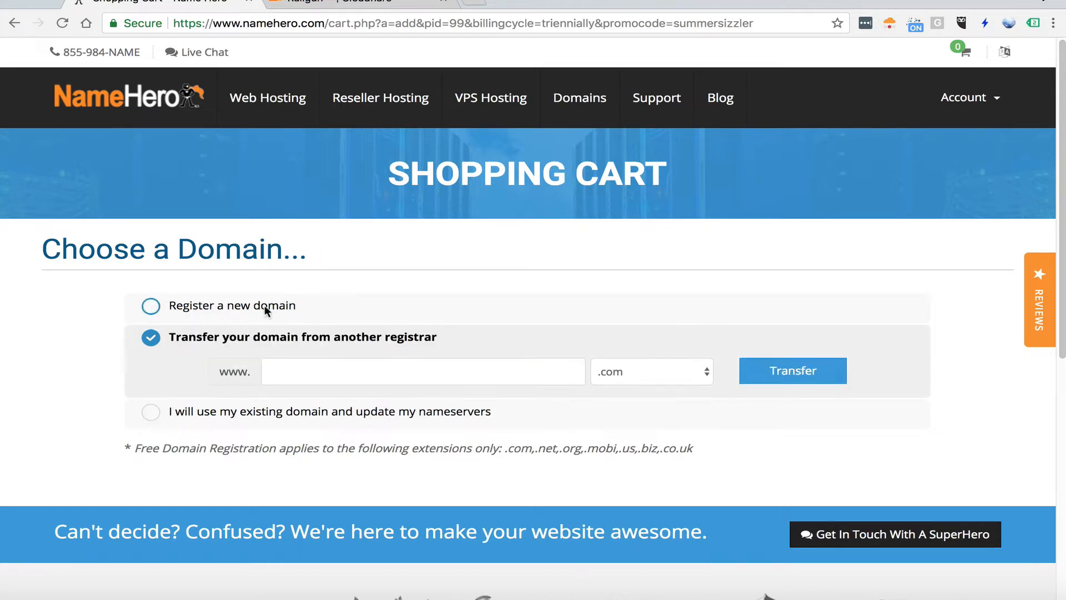
{"action": "left_click", "coordinate": [439, 385]}
{"action": "left_click", "coordinate": [384, 416]}
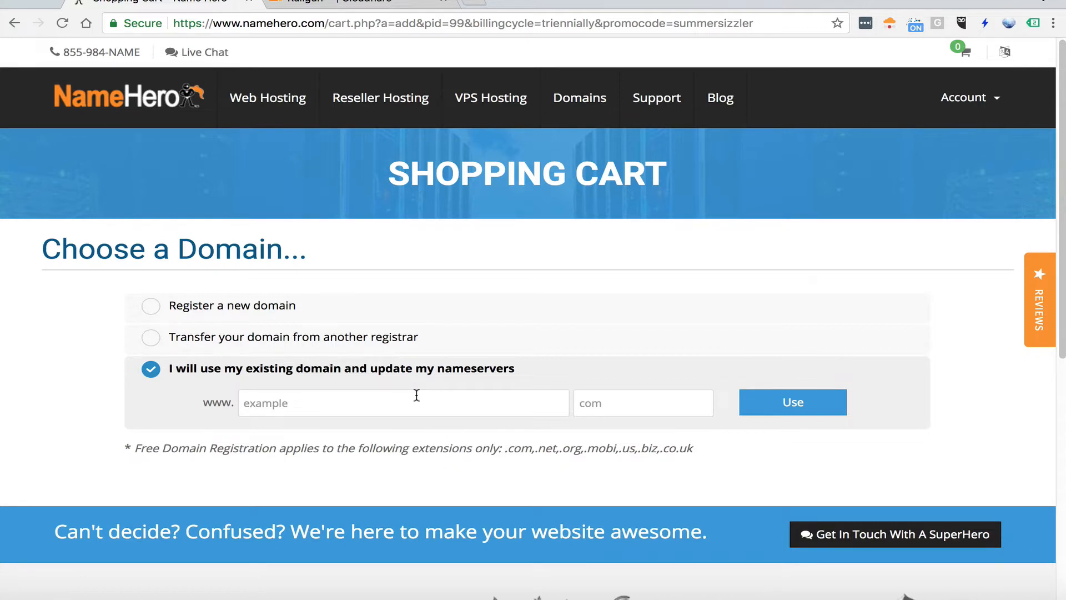
{"action": "left_click", "coordinate": [381, 395]}
{"action": "type", "text": "keydiets"}
{"action": "key", "text": "Tab"}
{"action": "type", "text": "com"}
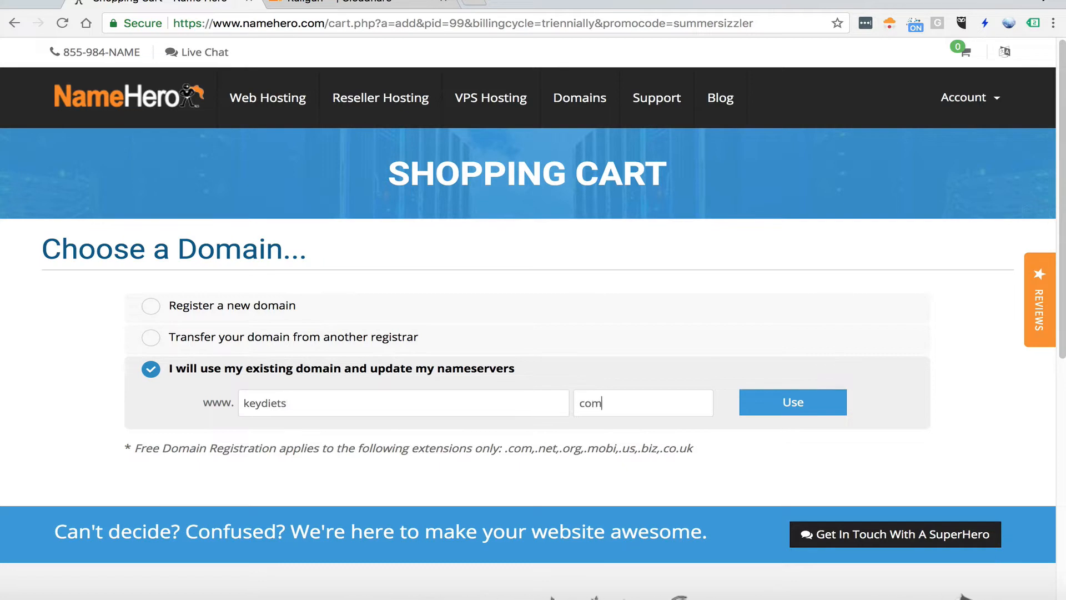
{"action": "left_click", "coordinate": [816, 404]}
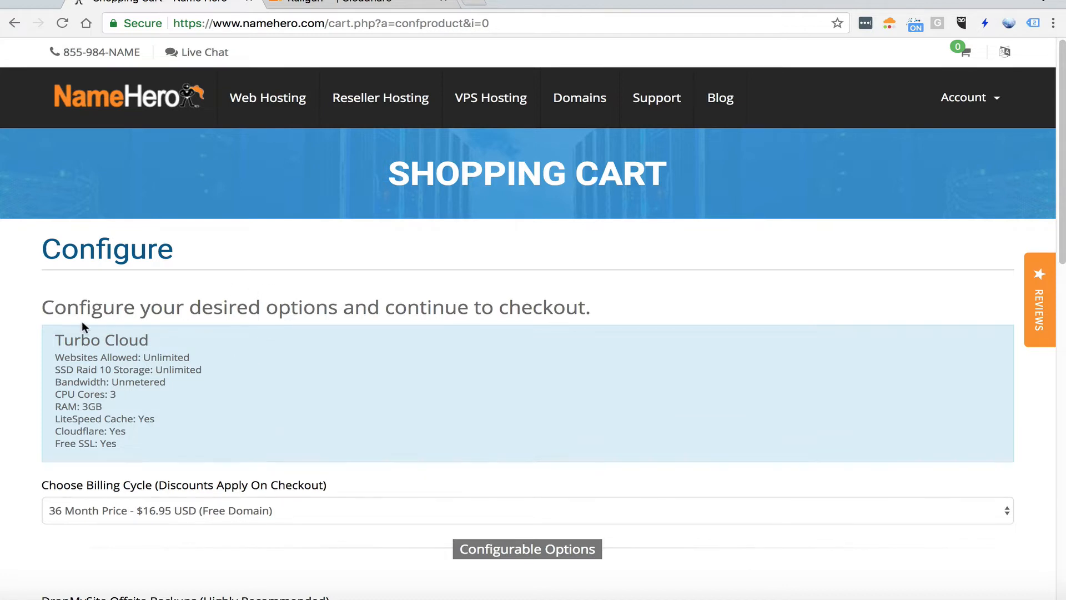
Review the Turbo Cloud feature summary, covering websites, storage, bandwidth, CPU, RAM, LiteSpeed Cache, Cloudflare and SSL
{"action": "left_click_drag", "start_coordinate": [174, 355], "coordinate": [211, 399]}
{"action": "left_click", "coordinate": [151, 358]}
{"action": "left_click", "coordinate": [194, 378]}
{"action": "left_click", "coordinate": [104, 373]}
{"action": "left_click", "coordinate": [211, 397]}
{"action": "left_click_drag", "start_coordinate": [136, 407], "coordinate": [56, 431]}
{"action": "left_click", "coordinate": [85, 404]}
{"action": "left_click", "coordinate": [154, 435]}
{"action": "left_click_drag", "start_coordinate": [132, 443], "coordinate": [65, 444]}
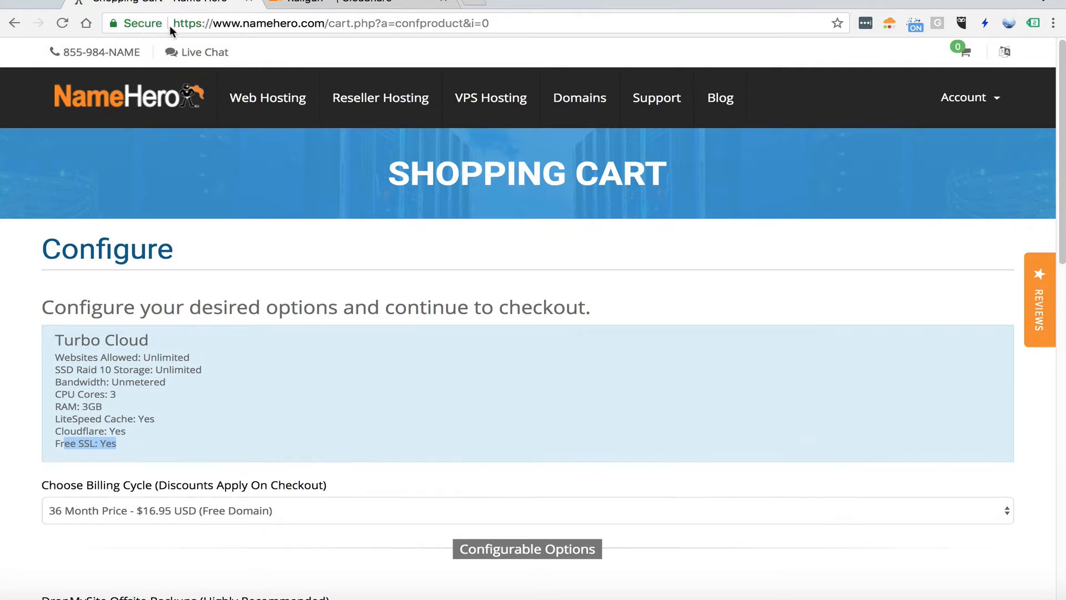
{"action": "left_click_drag", "start_coordinate": [88, 445], "coordinate": [121, 448]}
{"action": "left_click", "coordinate": [96, 444]}
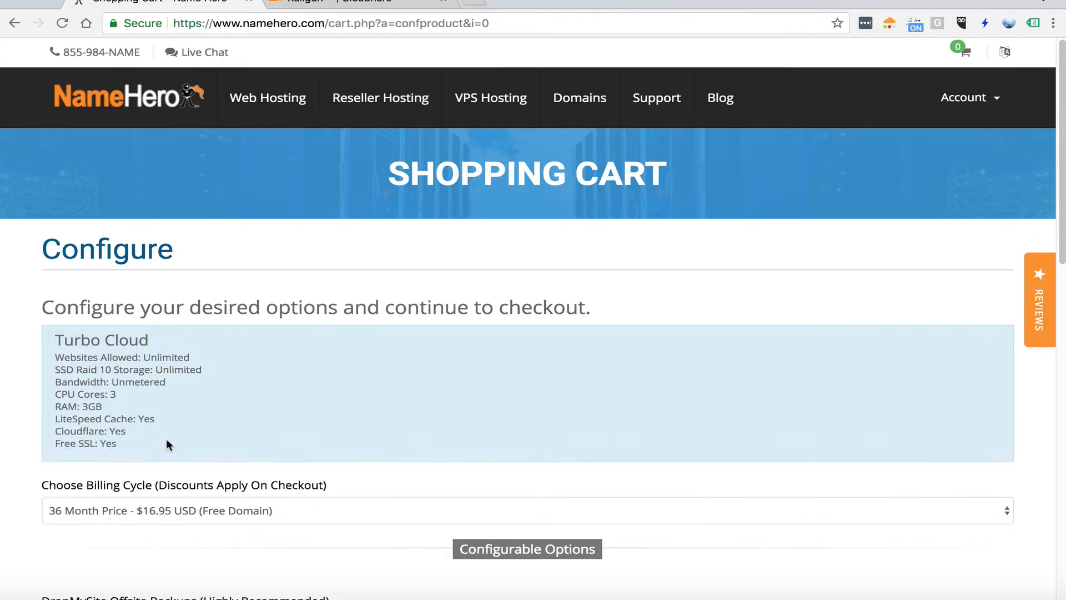
Check the billing cycle choices offered for the Turbo Cloud plan and close them without changing the selection
{"action": "scroll", "coordinate": [191, 388], "scroll_direction": "down", "scroll_amount": 3}
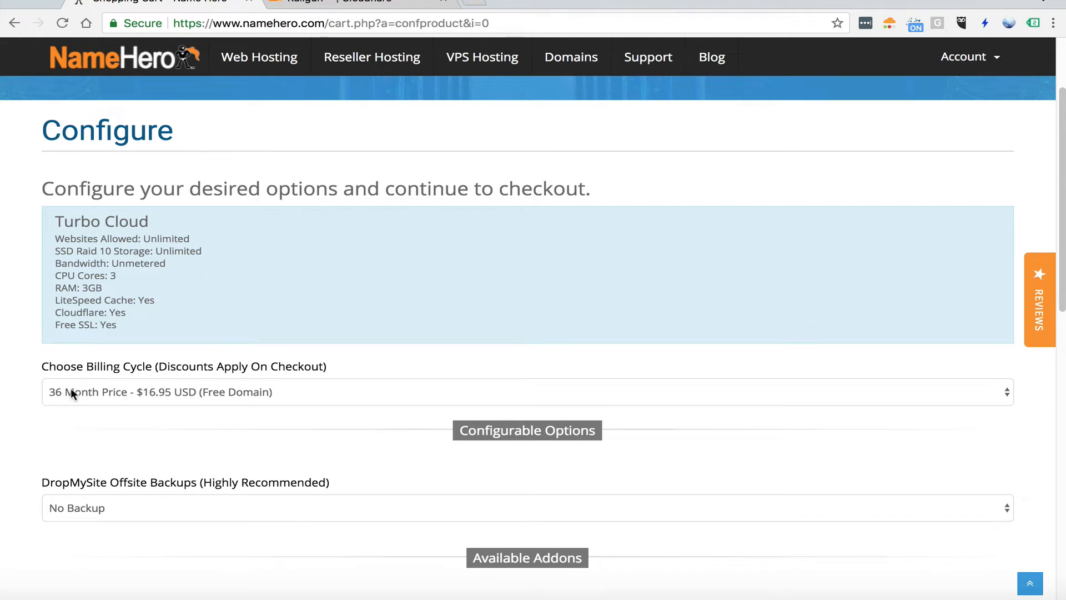
{"action": "left_click", "coordinate": [139, 393]}
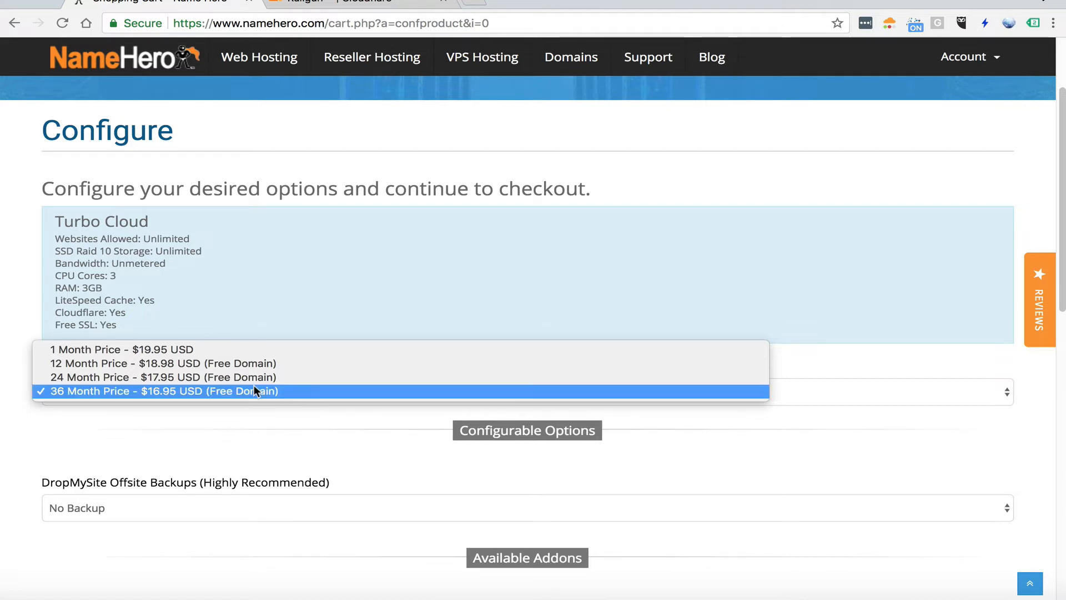
{"action": "left_click", "coordinate": [298, 217]}
Open the web hosting plans in a separate browser tab and check the Turbo Cloud monthly price
{"action": "left_click", "coordinate": [291, 62]}
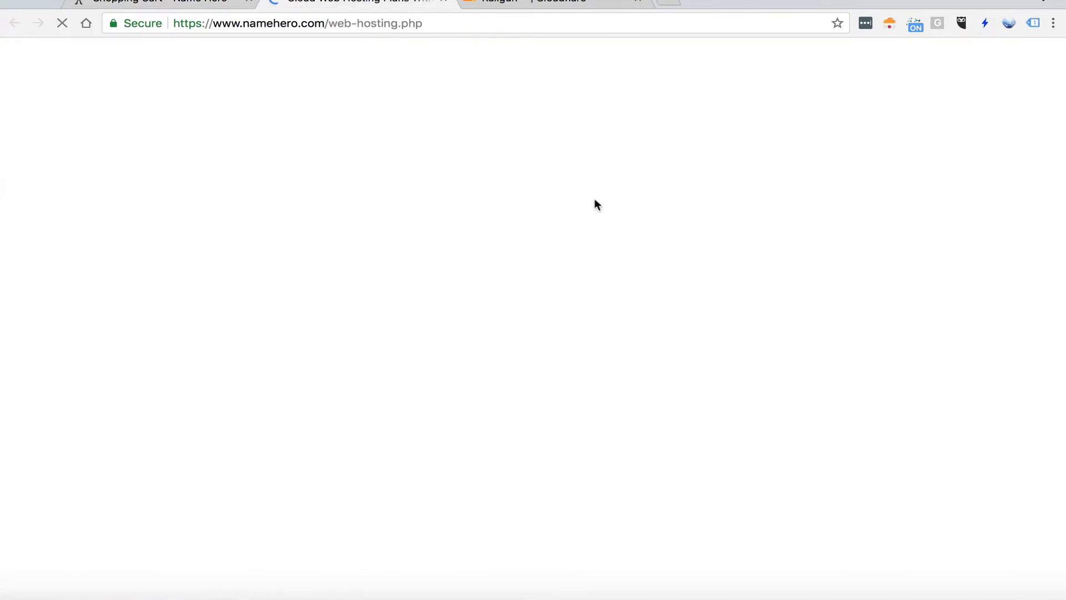
{"action": "scroll", "coordinate": [778, 391], "scroll_direction": "down", "scroll_amount": 2}
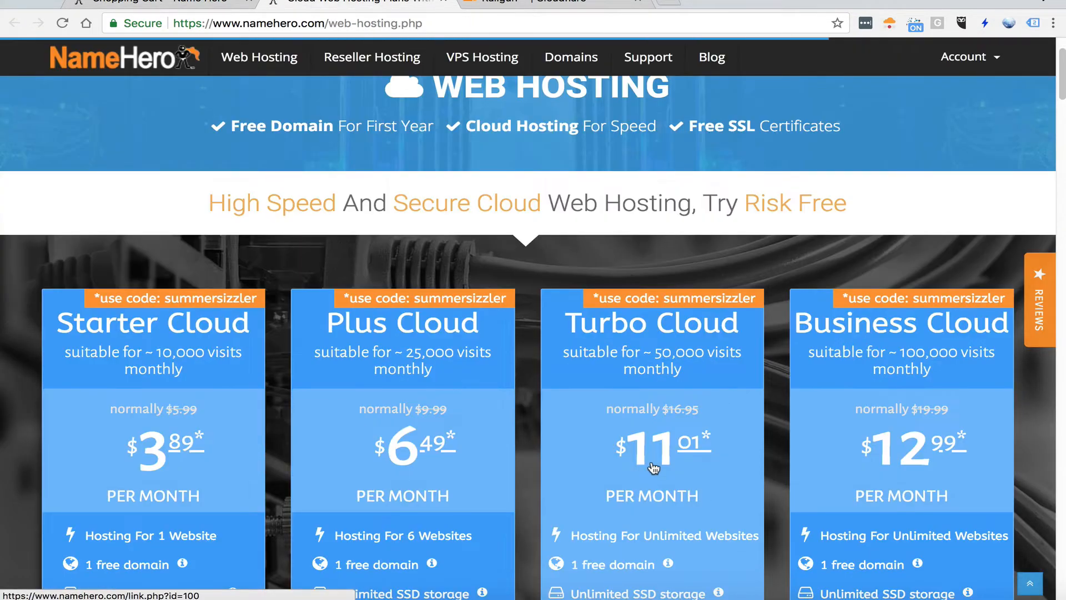
{"action": "scroll", "coordinate": [628, 461], "scroll_direction": "down", "scroll_amount": 1}
Return to the Turbo Cloud configuration and select the 5GB $1.99 USD plan for DropMySite offsite backups
{"action": "left_click", "coordinate": [183, 12]}
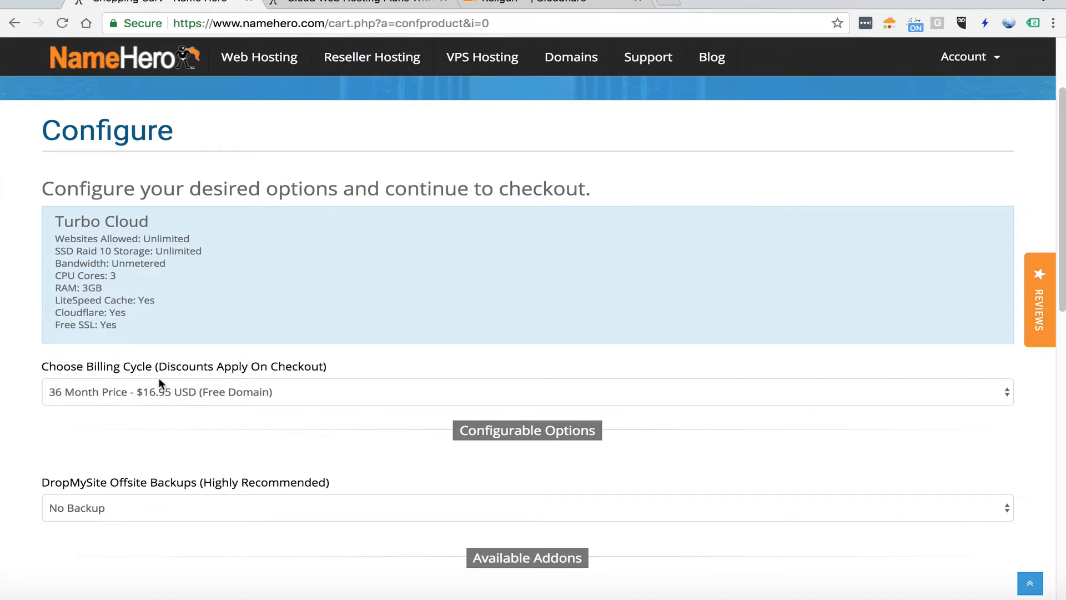
{"action": "scroll", "coordinate": [295, 413], "scroll_direction": "down", "scroll_amount": 3}
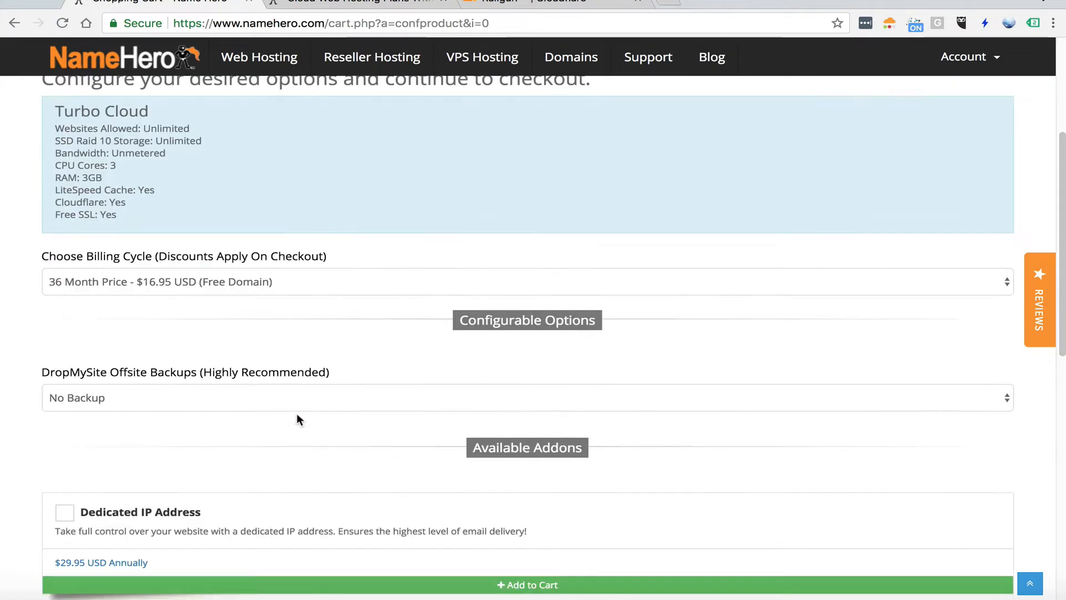
{"action": "scroll", "coordinate": [88, 379], "scroll_direction": "down", "scroll_amount": 1}
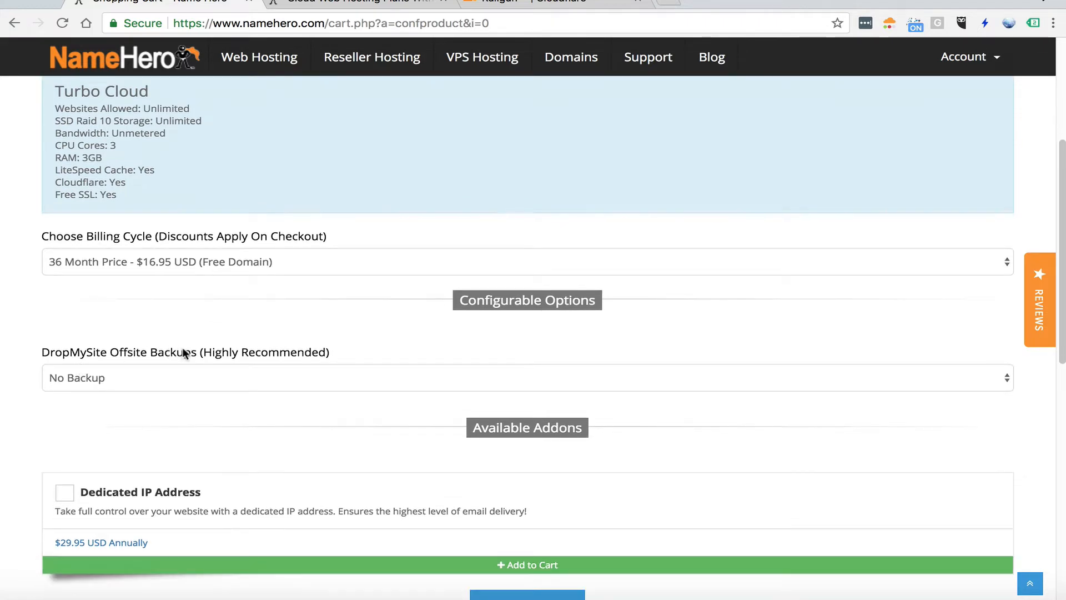
{"action": "scroll", "coordinate": [183, 349], "scroll_direction": "down", "scroll_amount": 1}
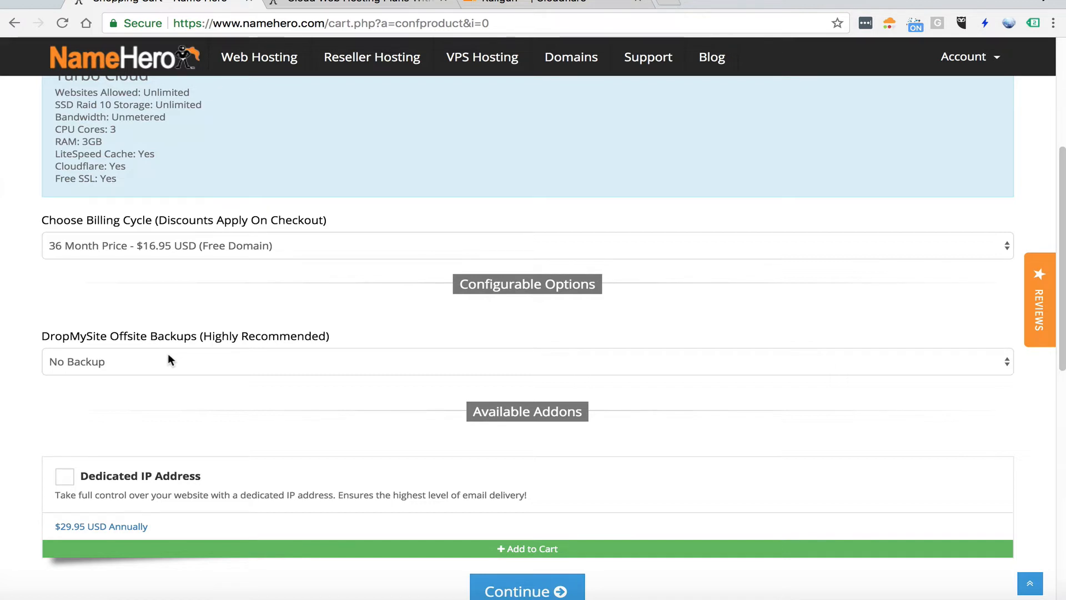
{"action": "left_click", "coordinate": [124, 361]}
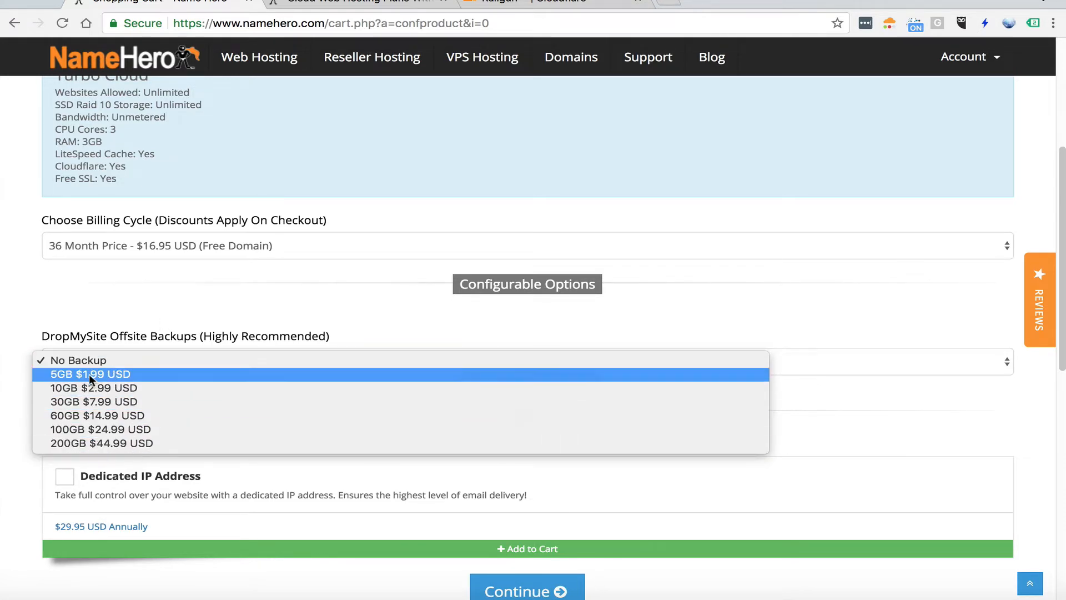
{"action": "left_click", "coordinate": [143, 371]}
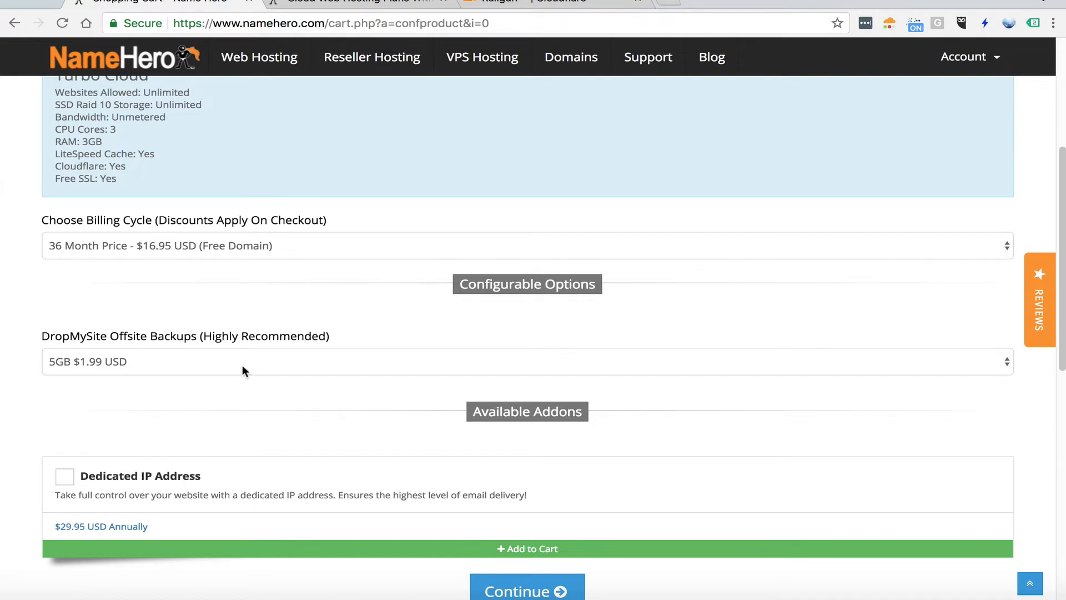
Add the Dedicated IP Address addon to the order and continue to the cart review
{"action": "scroll", "coordinate": [221, 391], "scroll_direction": "down", "scroll_amount": 1}
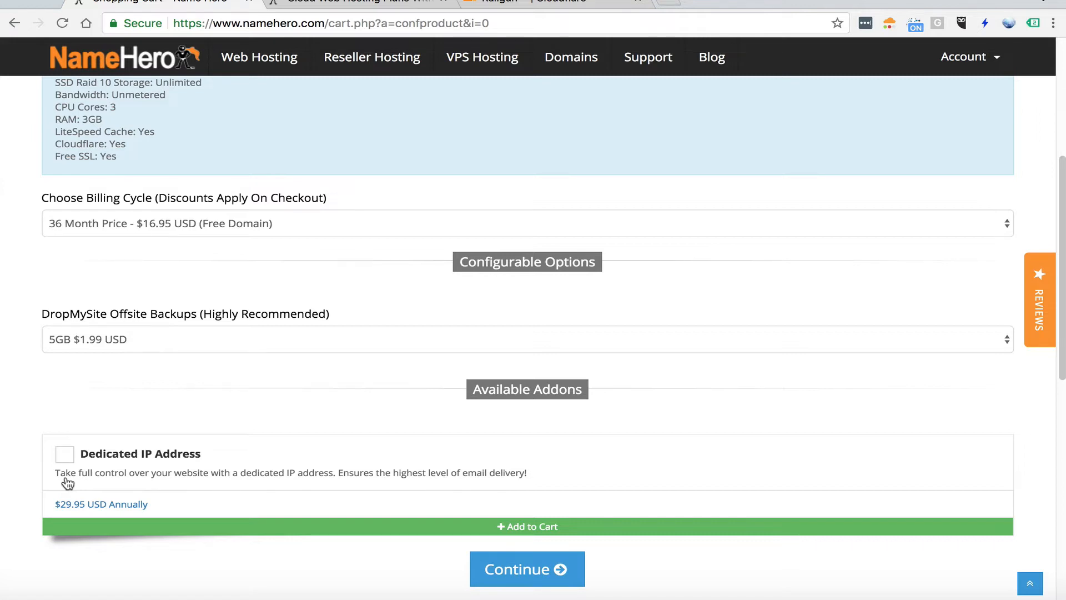
{"action": "left_click", "coordinate": [151, 514]}
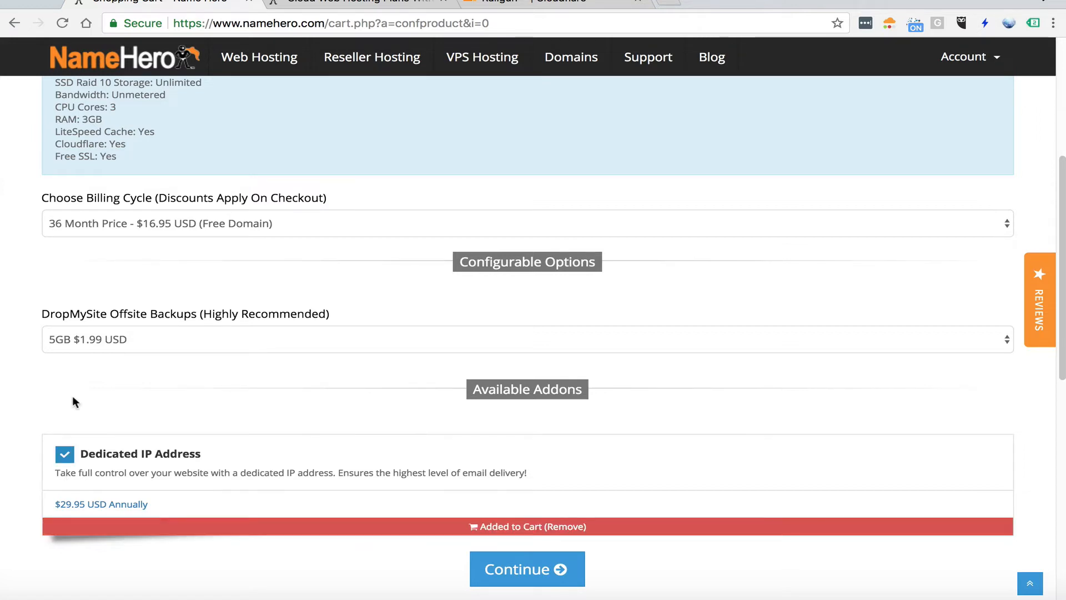
{"action": "left_click", "coordinate": [555, 569]}
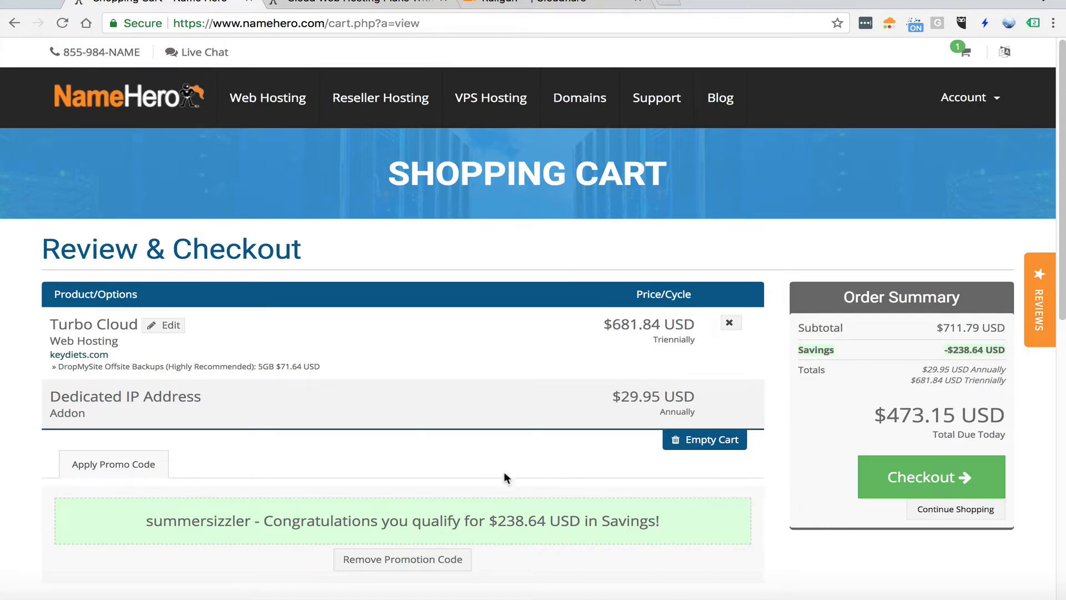
Look at the checkout form, go back to the cart review and check the total due today
{"action": "left_click", "coordinate": [861, 478]}
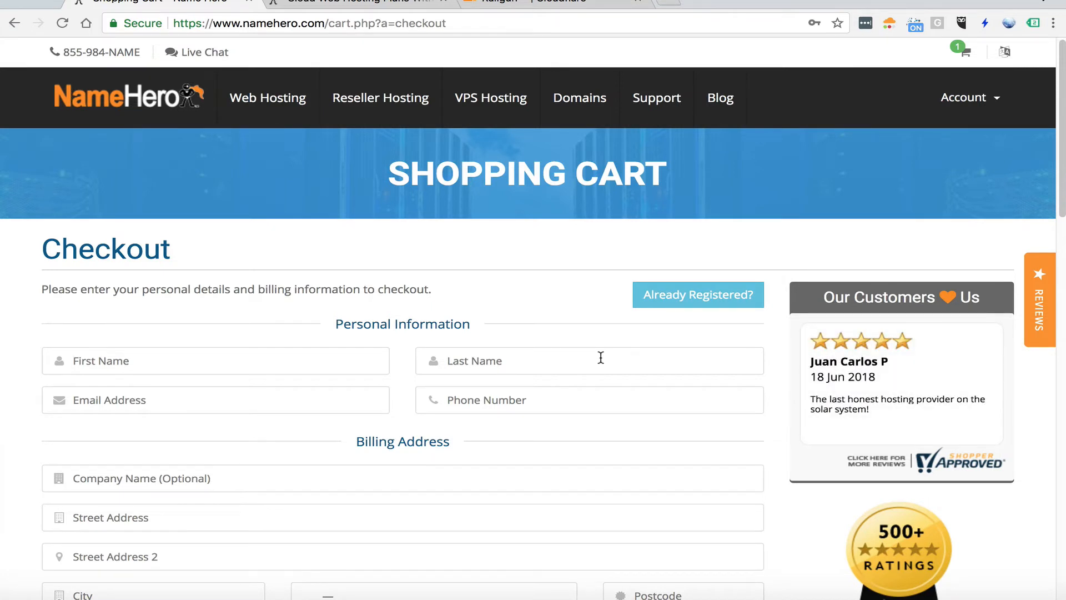
{"action": "left_click", "coordinate": [14, 23]}
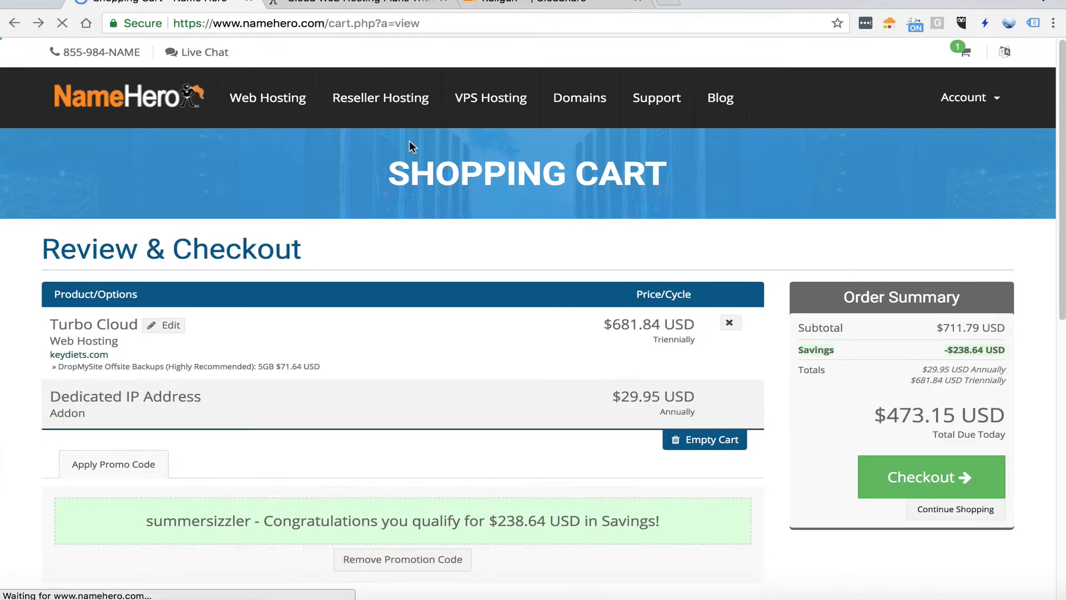
{"action": "left_click_drag", "start_coordinate": [870, 415], "coordinate": [989, 418]}
{"action": "left_click", "coordinate": [864, 418]}
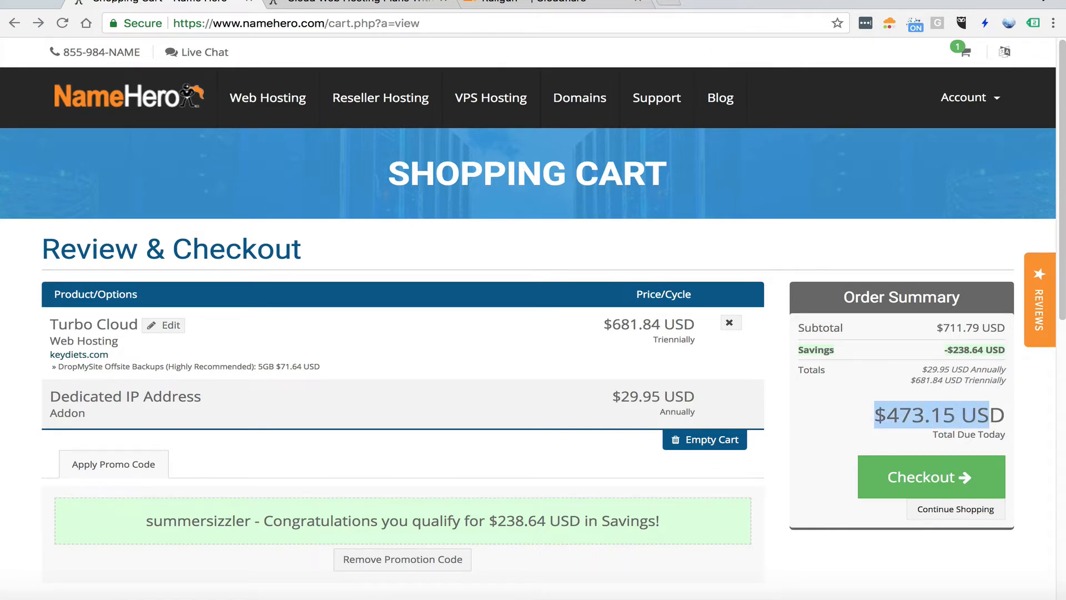
Check the monthly price of the Business plan on Cloudflare's Railgun page
{"action": "left_click", "coordinate": [589, 4]}
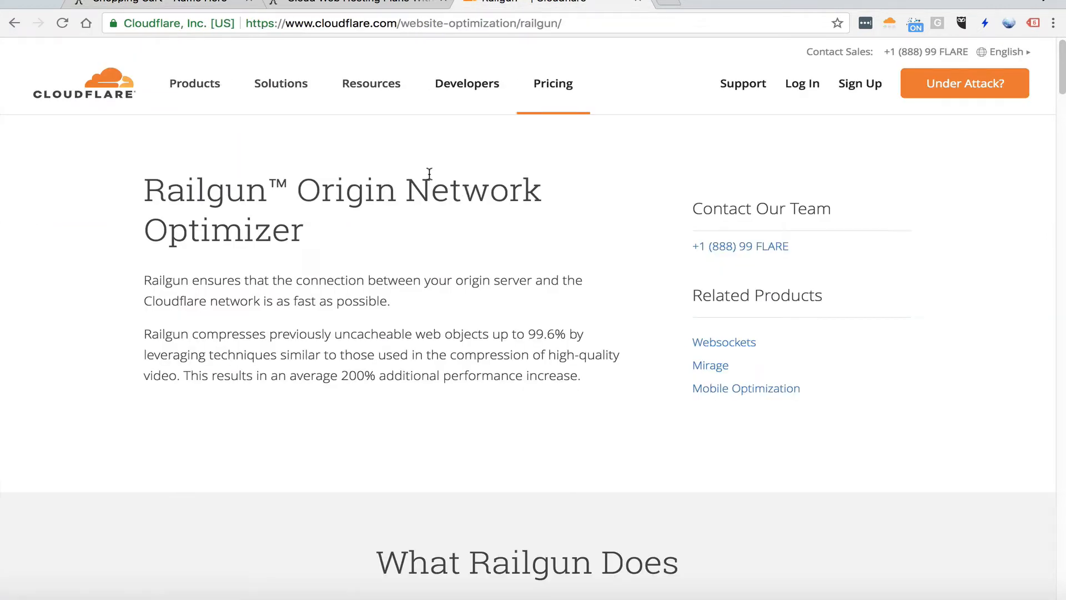
{"action": "scroll", "coordinate": [504, 149], "scroll_direction": "down", "scroll_amount": 20}
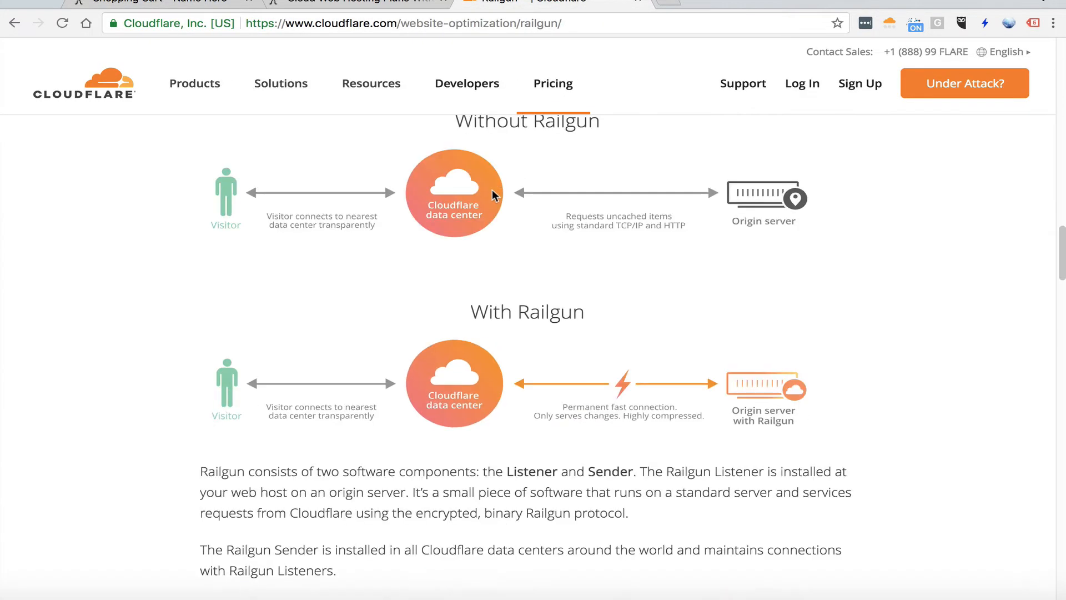
{"action": "scroll", "coordinate": [483, 200], "scroll_direction": "down", "scroll_amount": 13}
{"action": "scroll", "coordinate": [481, 201], "scroll_direction": "up", "scroll_amount": 6}
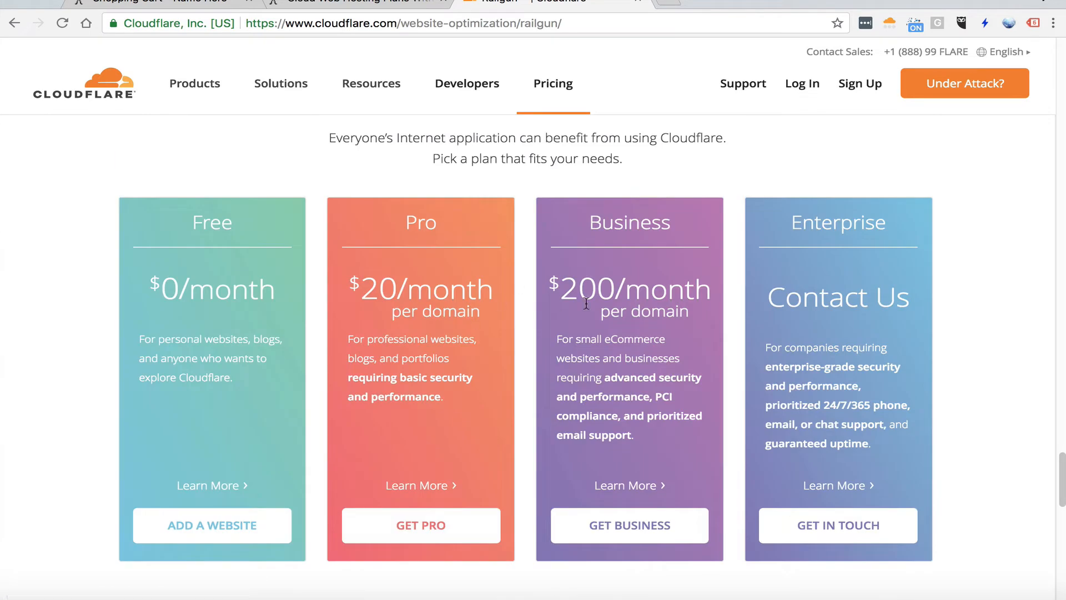
{"action": "left_click_drag", "start_coordinate": [592, 287], "coordinate": [542, 303]}
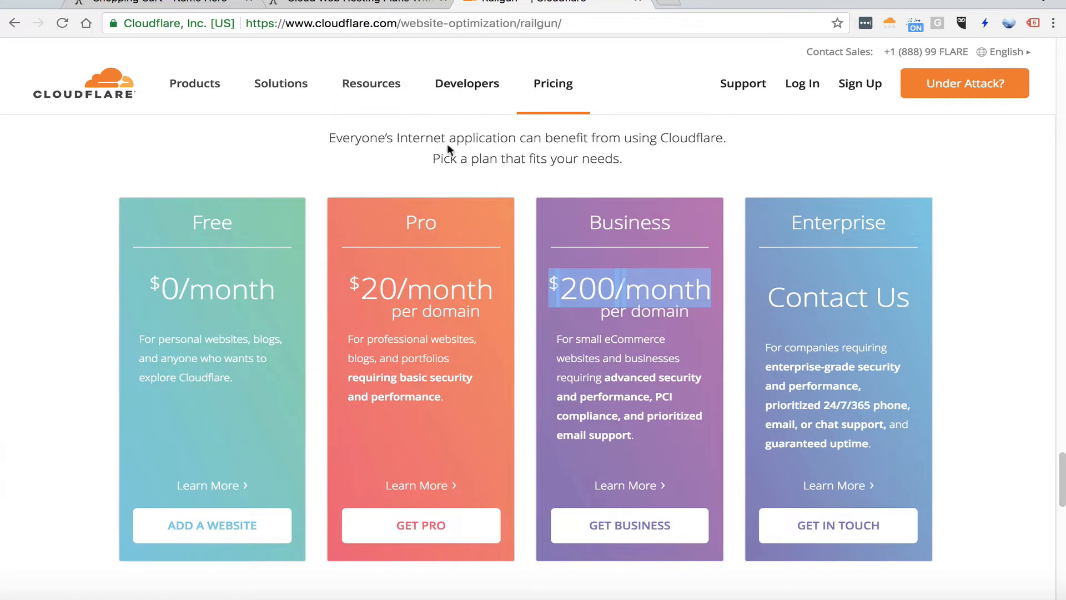
Return to the shopping cart and check out to place the Turbo Cloud order
{"action": "left_click", "coordinate": [350, 3]}
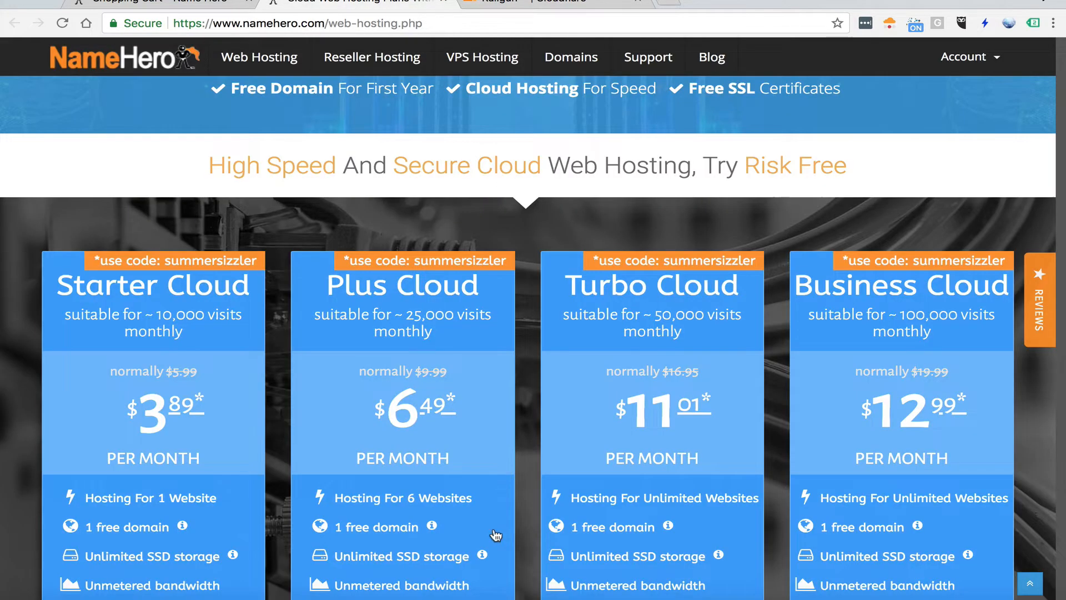
{"action": "left_click", "coordinate": [161, 3]}
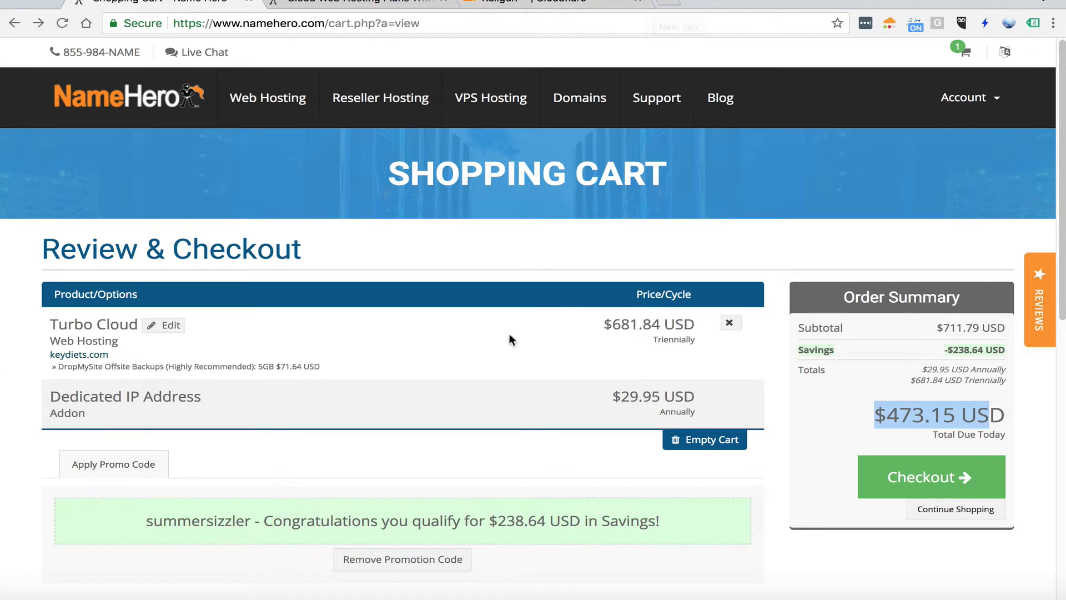
{"action": "left_click", "coordinate": [943, 475]}
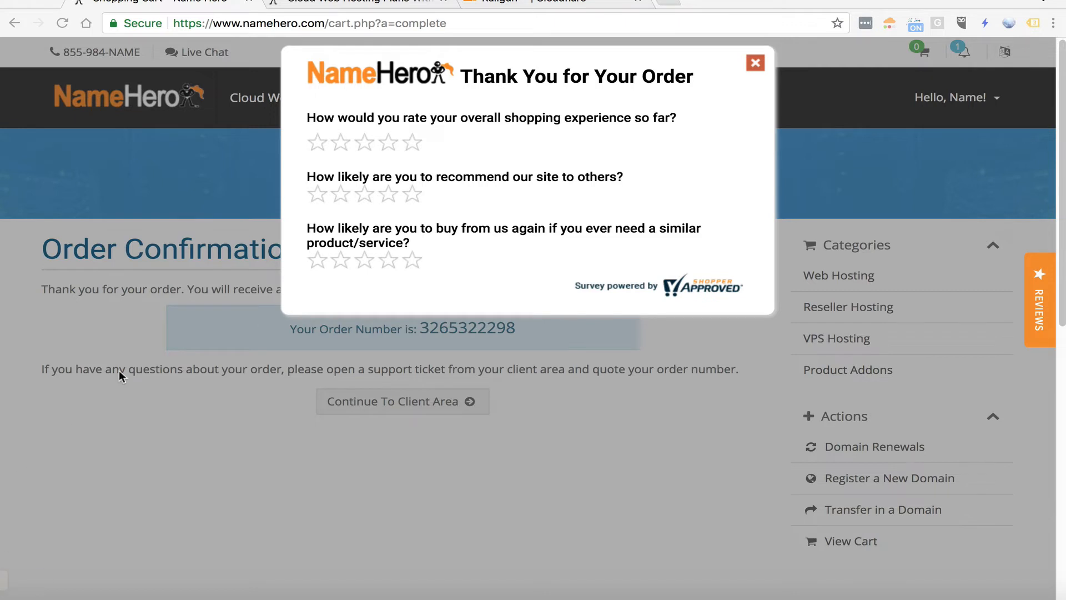
Give five stars to all three questions in the order survey
{"action": "left_click", "coordinate": [412, 143]}
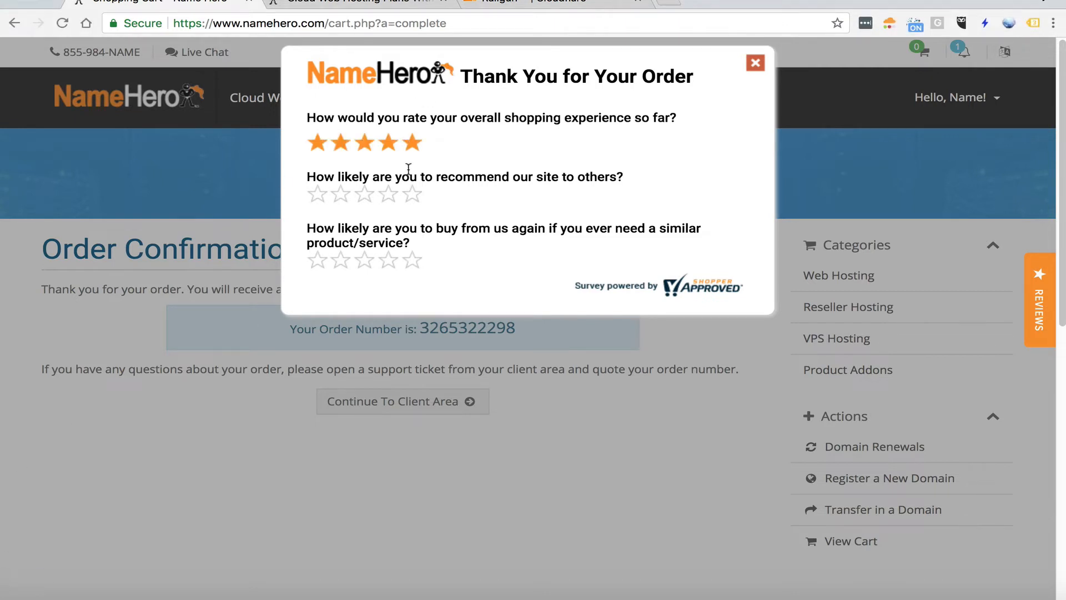
{"action": "left_click", "coordinate": [412, 195]}
{"action": "left_click", "coordinate": [412, 260]}
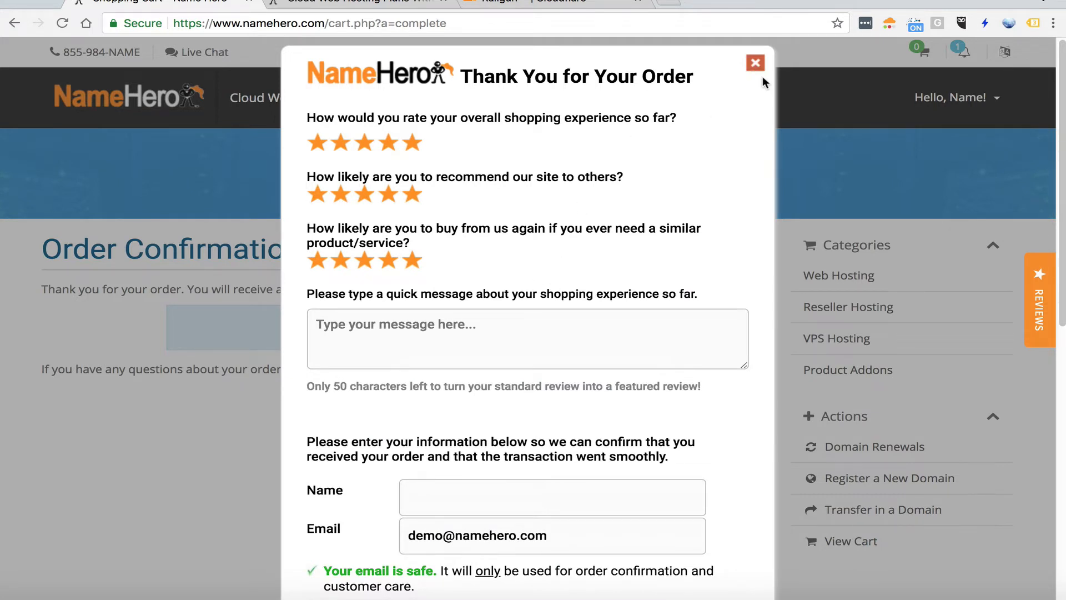
Look over the survey's message and contact fields and close the survey without submitting it
{"action": "scroll", "coordinate": [675, 316], "scroll_direction": "down", "scroll_amount": 1}
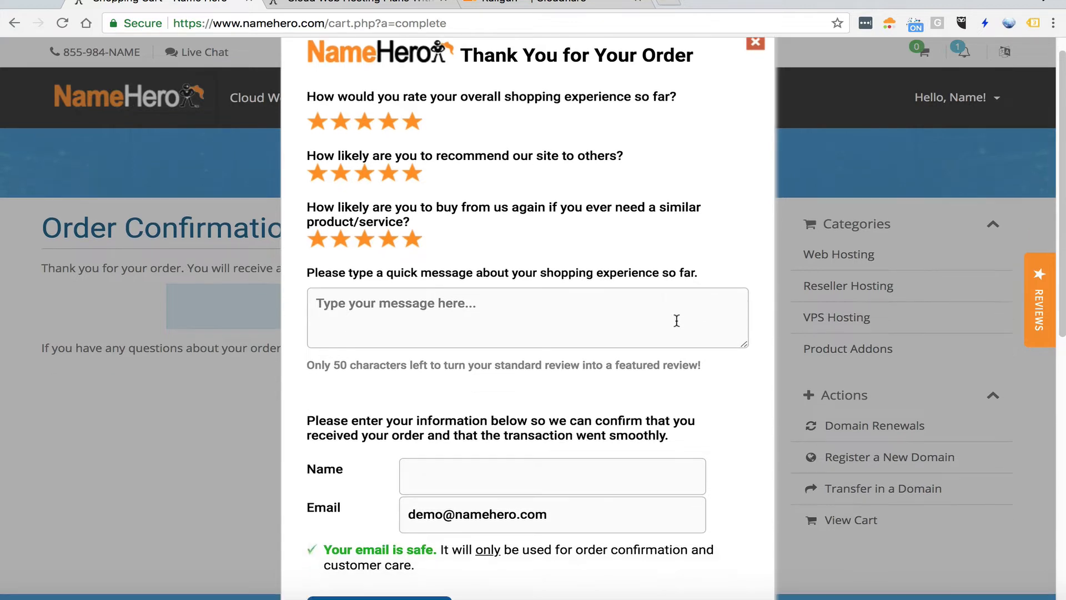
{"action": "left_click", "coordinate": [459, 322]}
{"action": "scroll", "coordinate": [325, 419], "scroll_direction": "down", "scroll_amount": 2}
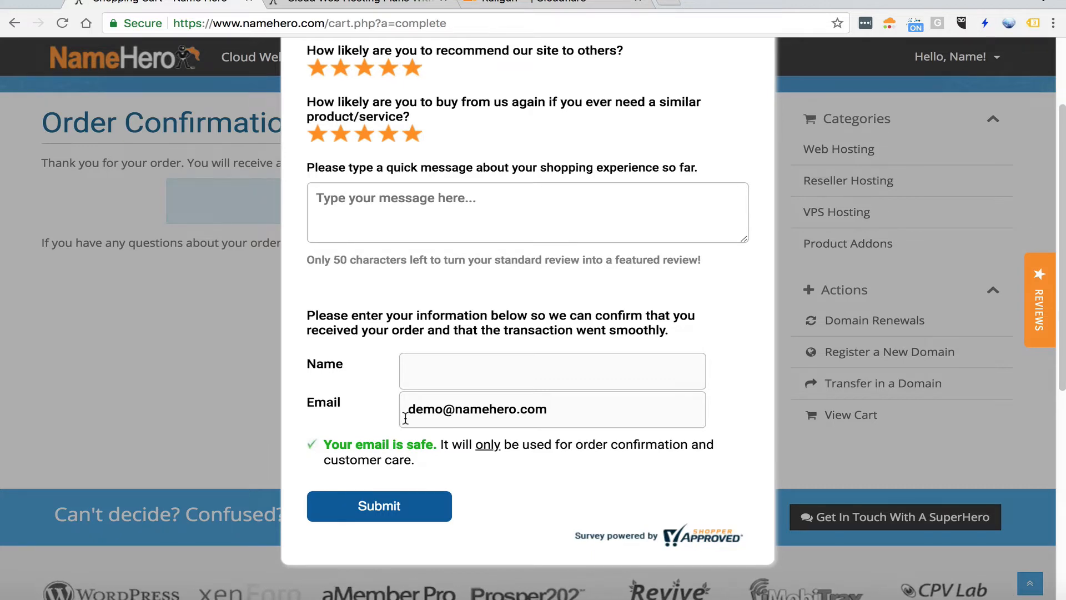
{"action": "scroll", "coordinate": [687, 361], "scroll_direction": "up", "scroll_amount": 3}
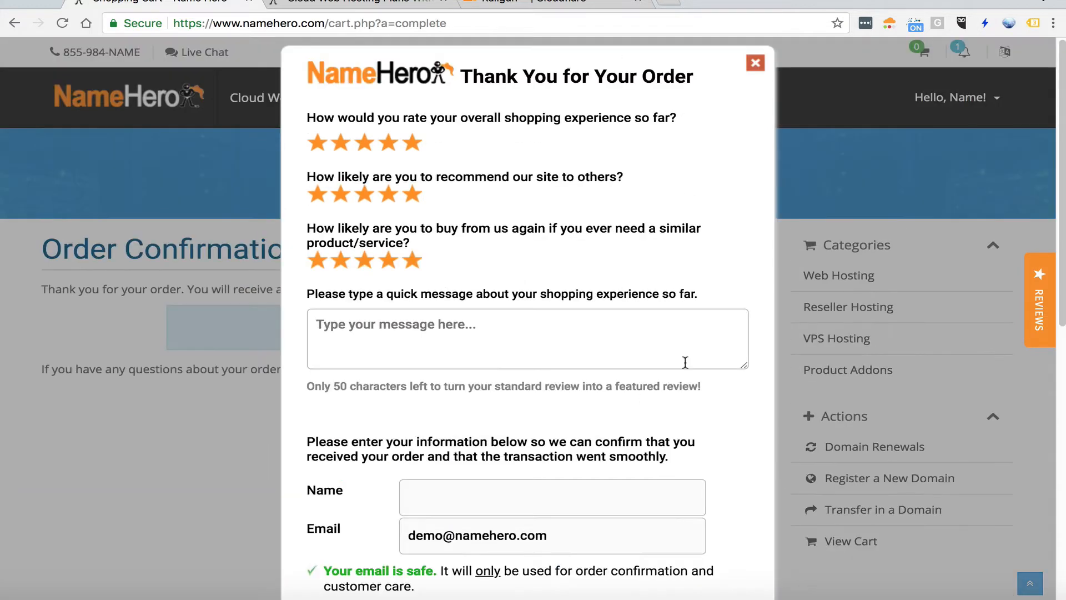
{"action": "left_click", "coordinate": [754, 64]}
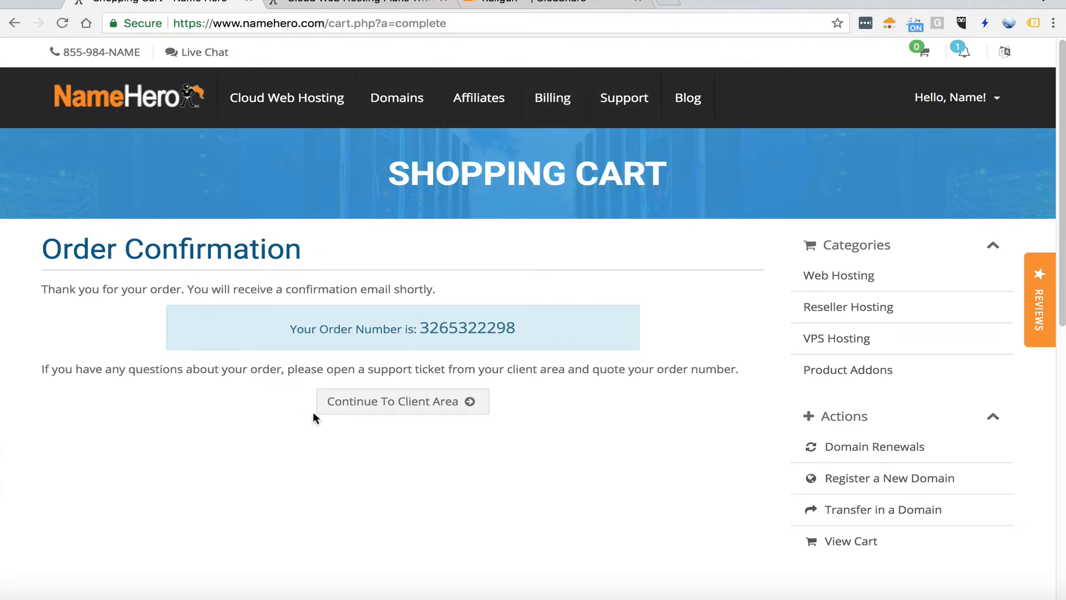
Continue to the client area and open the Turbo Cloud hosting service for keydiets.com
{"action": "left_click", "coordinate": [362, 409]}
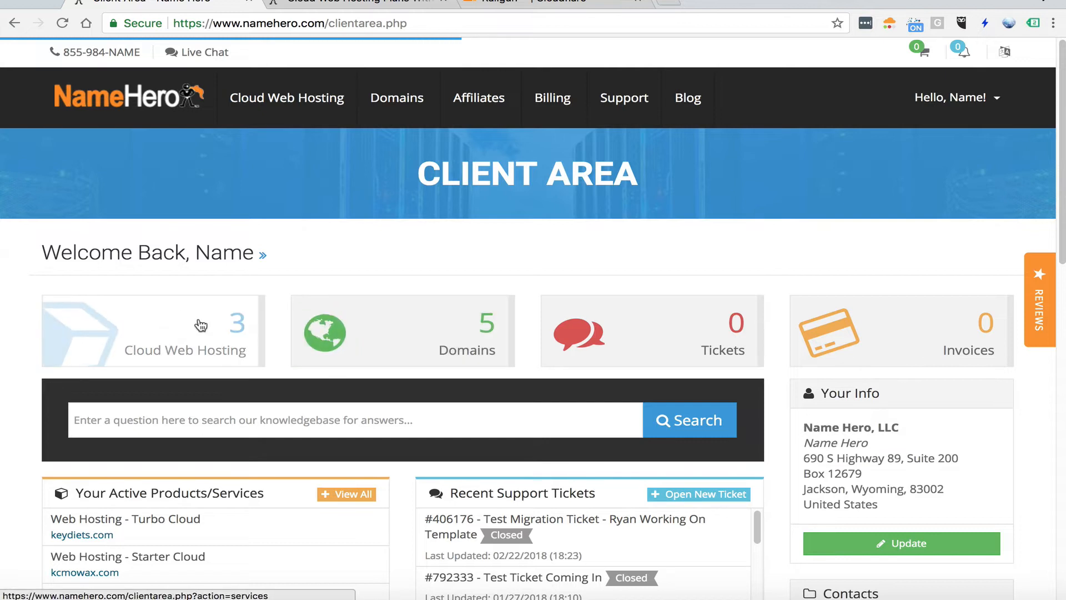
{"action": "left_click", "coordinate": [200, 320]}
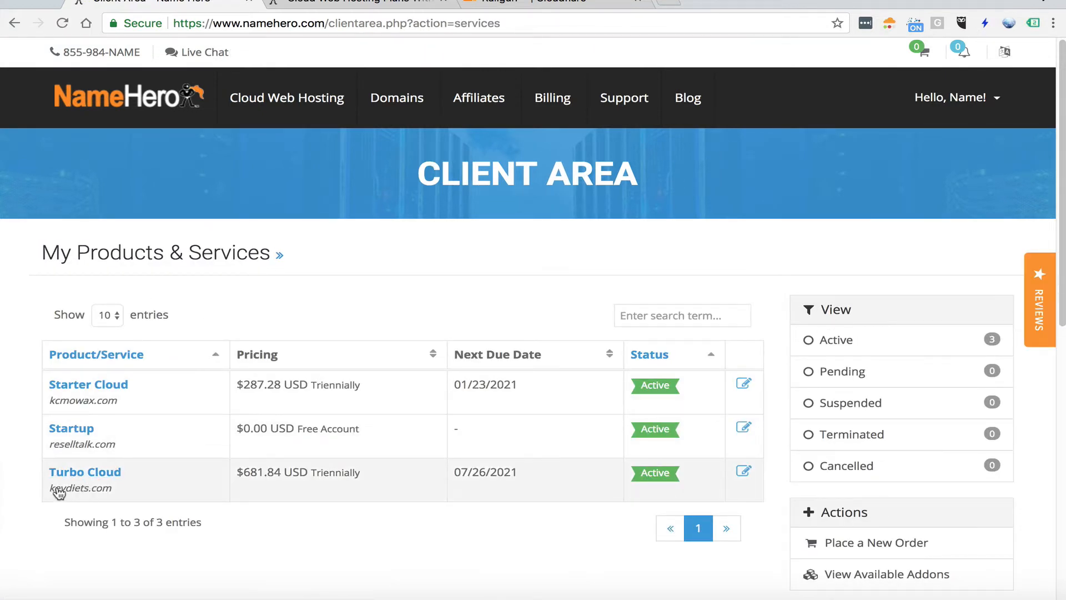
{"action": "left_click", "coordinate": [96, 474]}
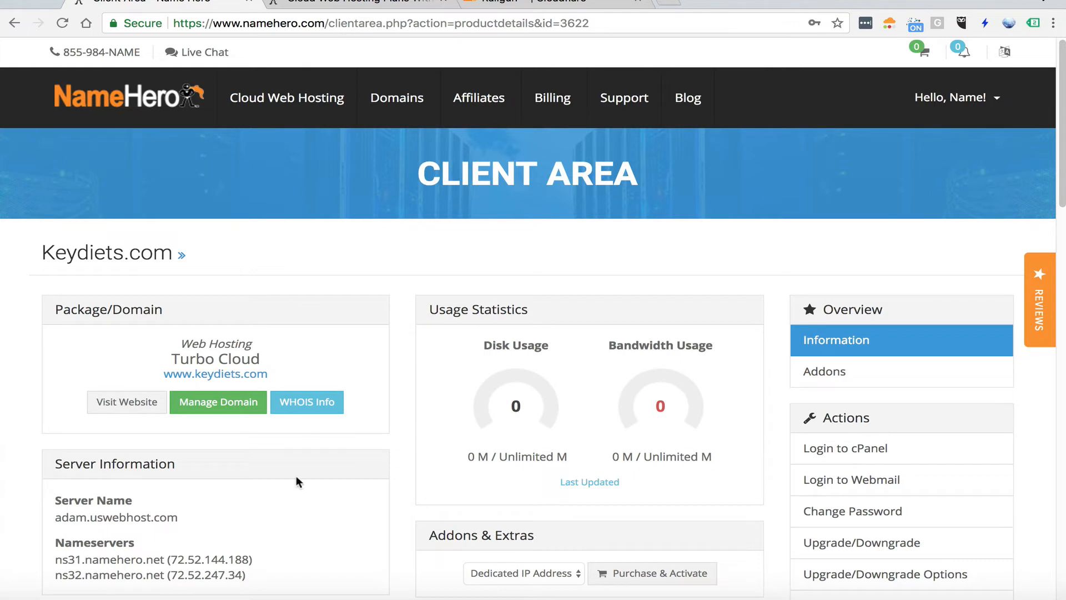
Compare the nameservers listed for the hosting service with the nameserver settings of the keydiets.com domain
{"action": "left_click_drag", "start_coordinate": [63, 559], "coordinate": [171, 573]}
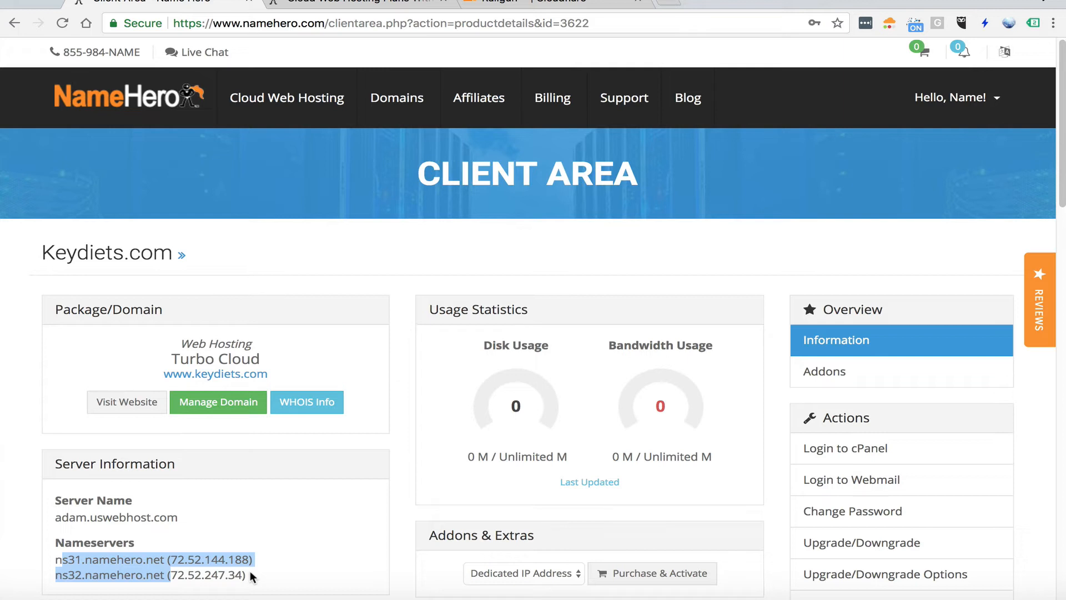
{"action": "left_click", "coordinate": [243, 531]}
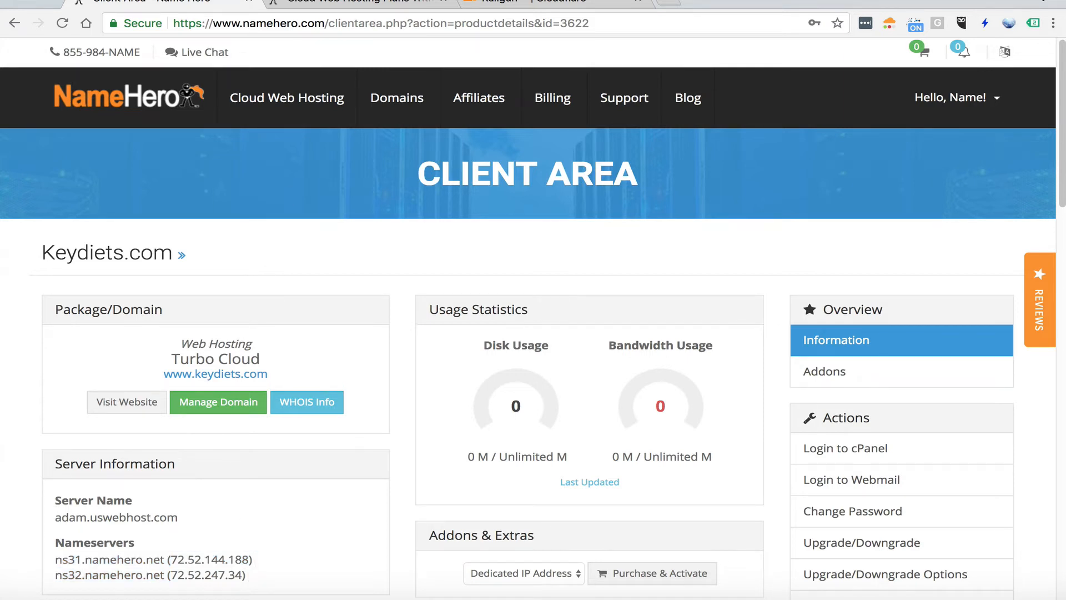
{"action": "mouse_move", "coordinate": [407, 84]}
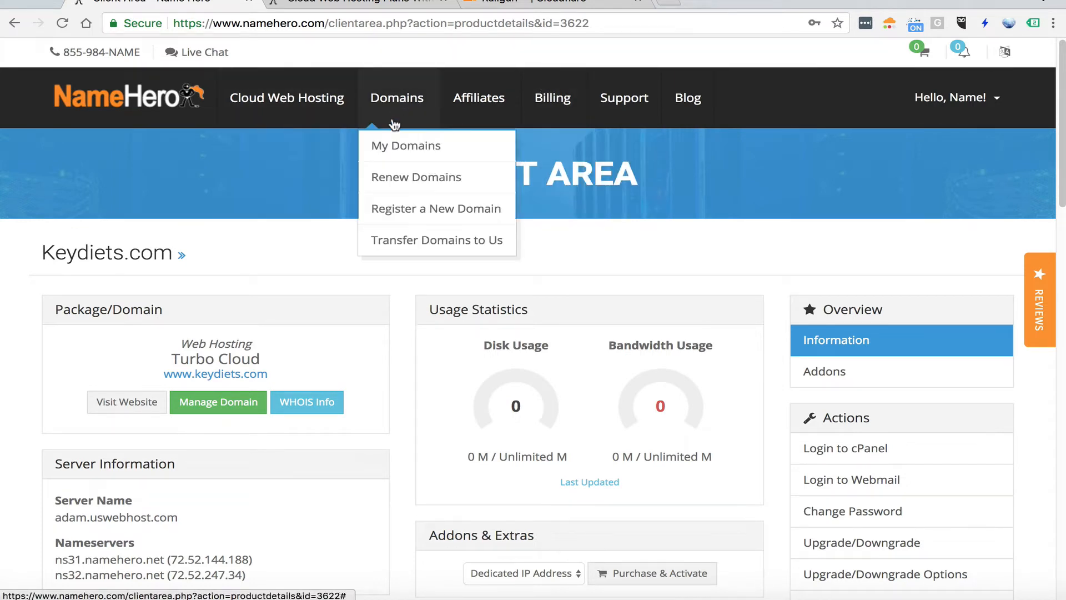
{"action": "left_click", "coordinate": [387, 142]}
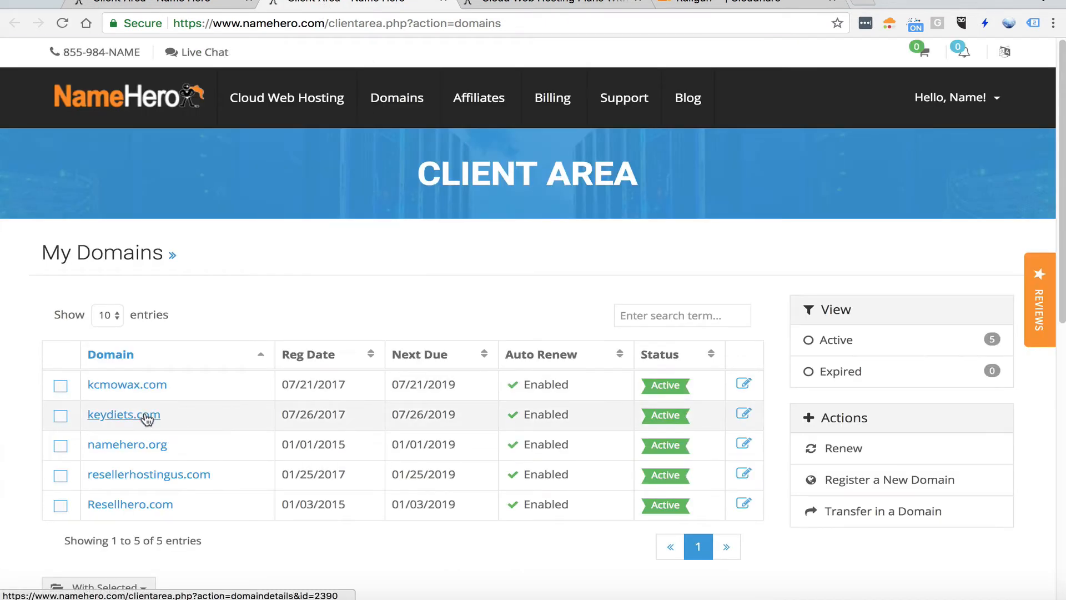
{"action": "left_click", "coordinate": [147, 418]}
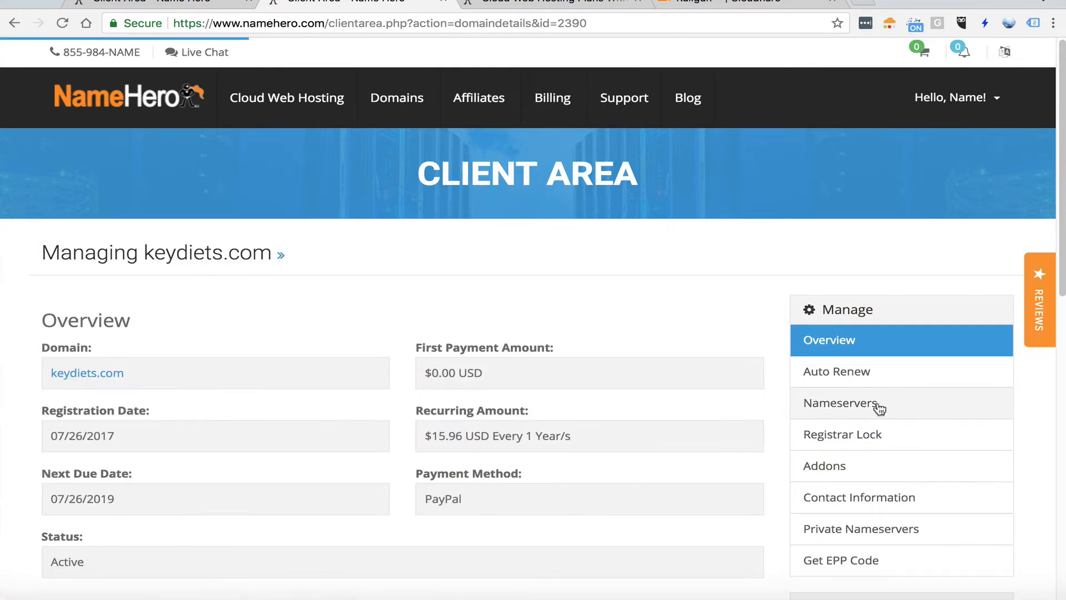
{"action": "left_click", "coordinate": [879, 406]}
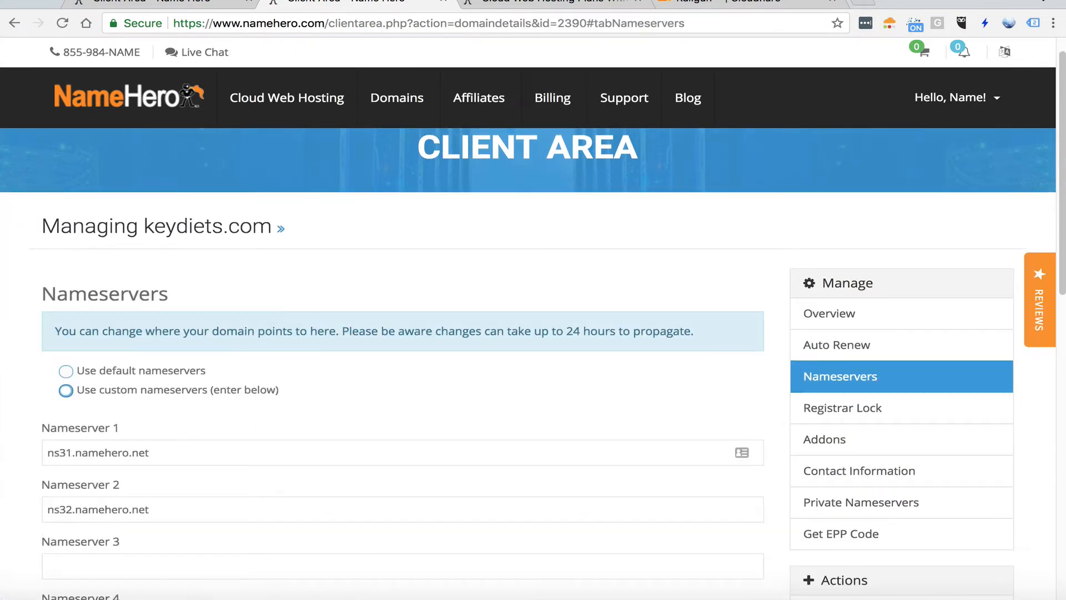
{"action": "left_click", "coordinate": [175, 3]}
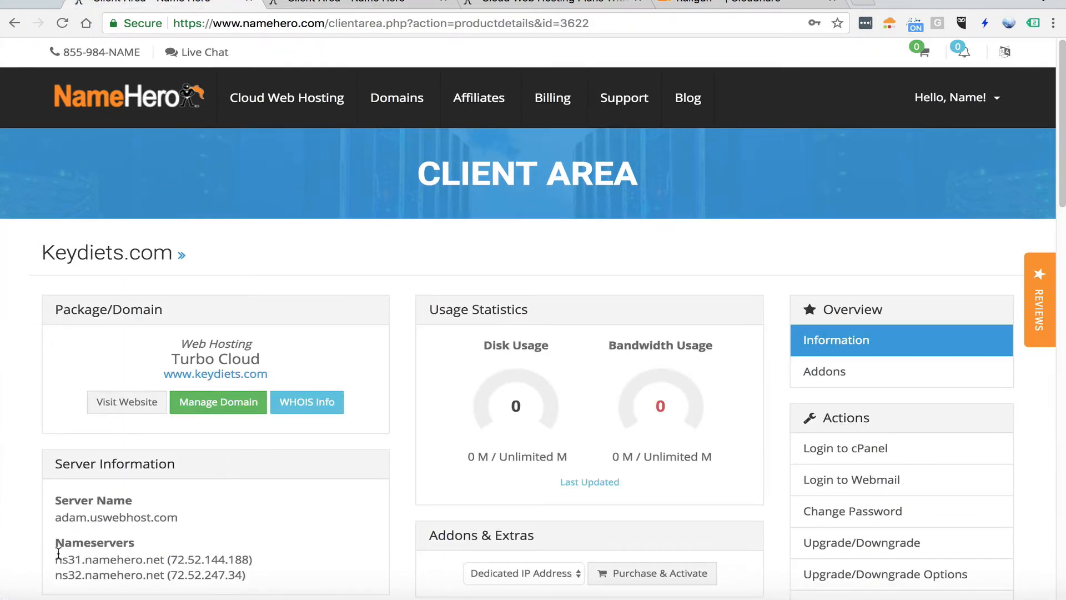
Check the custom nameservers of keydiets.com against the hosting ones and save them as ns31.namehero.net and ns32.namehero.net
{"action": "left_click_drag", "start_coordinate": [55, 559], "coordinate": [163, 559]}
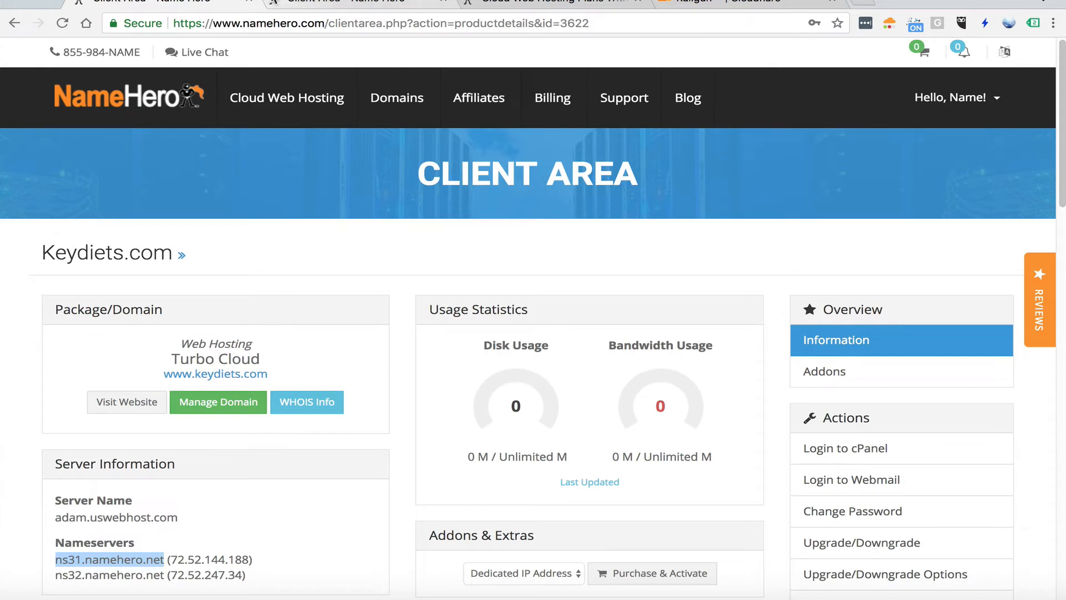
{"action": "left_click", "coordinate": [311, 2]}
{"action": "left_click_drag", "start_coordinate": [75, 454], "coordinate": [50, 455]}
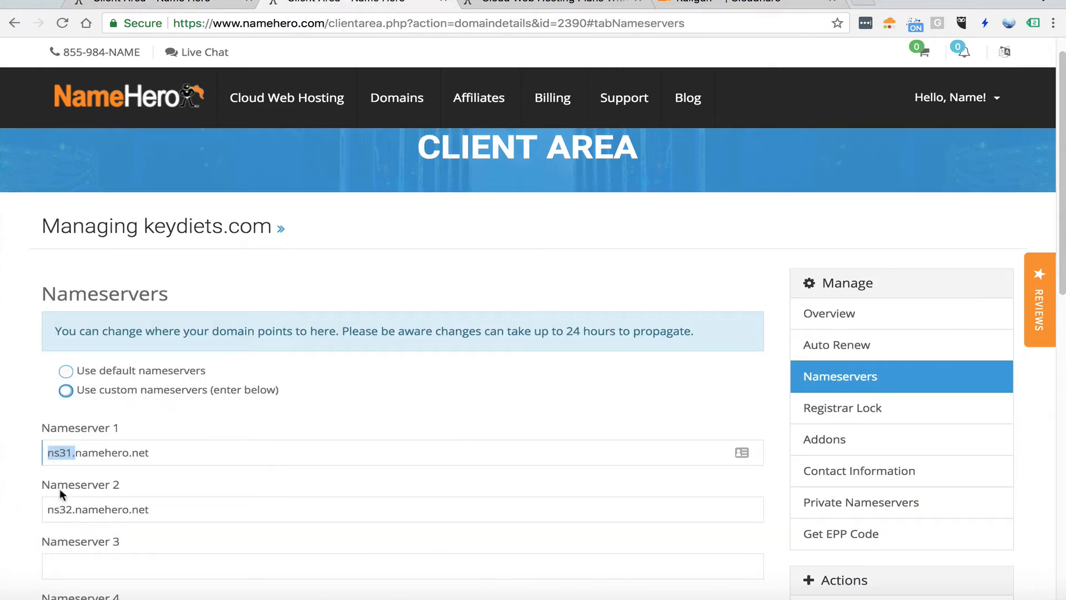
{"action": "left_click", "coordinate": [49, 508]}
{"action": "scroll", "coordinate": [250, 443], "scroll_direction": "down", "scroll_amount": 10}
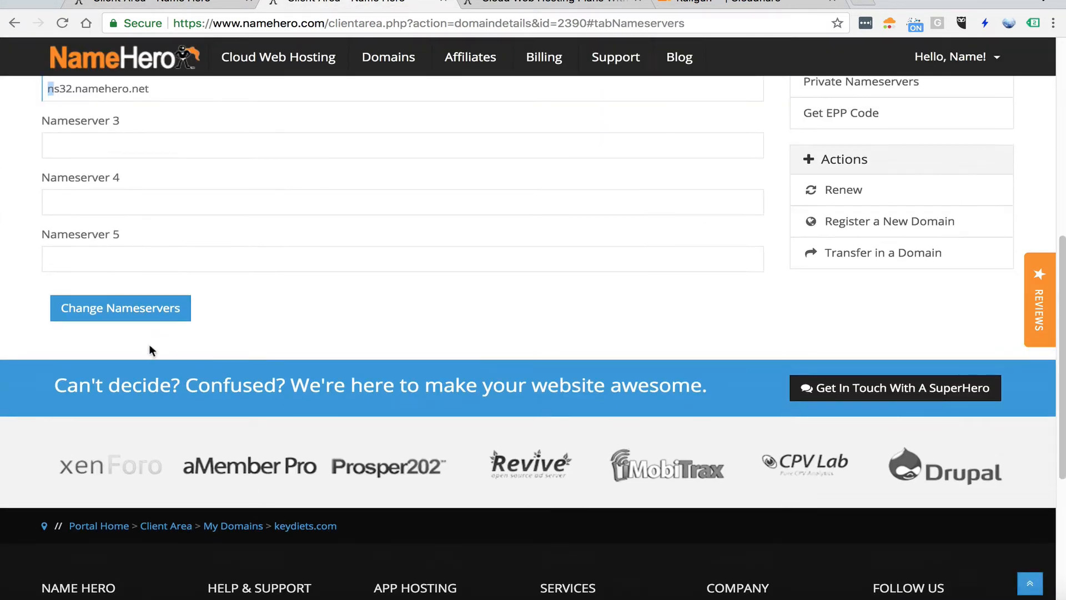
{"action": "left_click", "coordinate": [143, 310]}
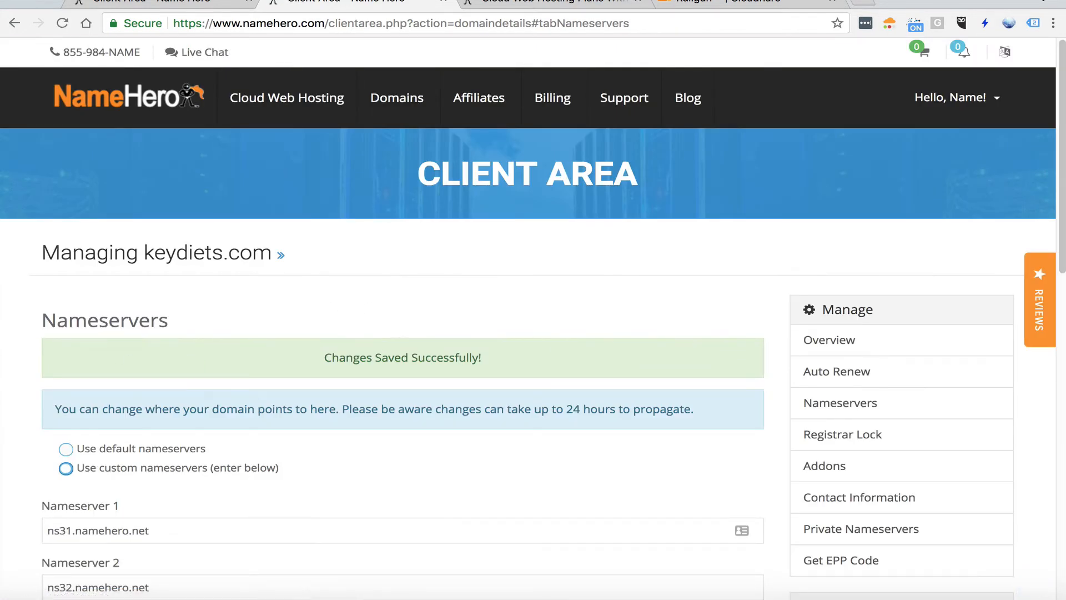
Return to the Turbo Cloud service details and review the nameservers in its server information
{"action": "left_click", "coordinate": [186, 3]}
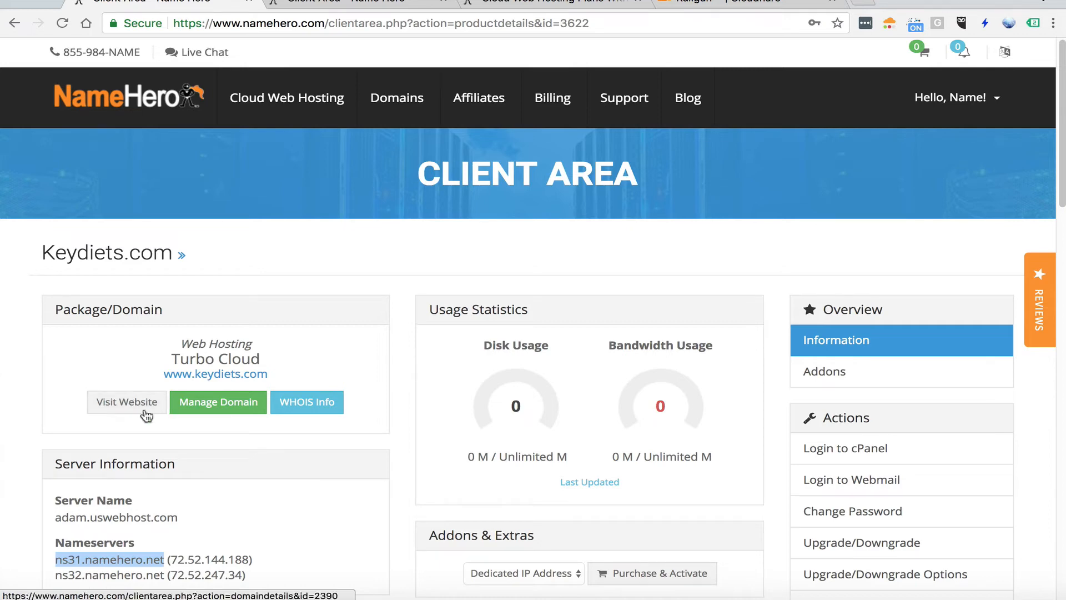
{"action": "left_click_drag", "start_coordinate": [56, 559], "coordinate": [141, 397]}
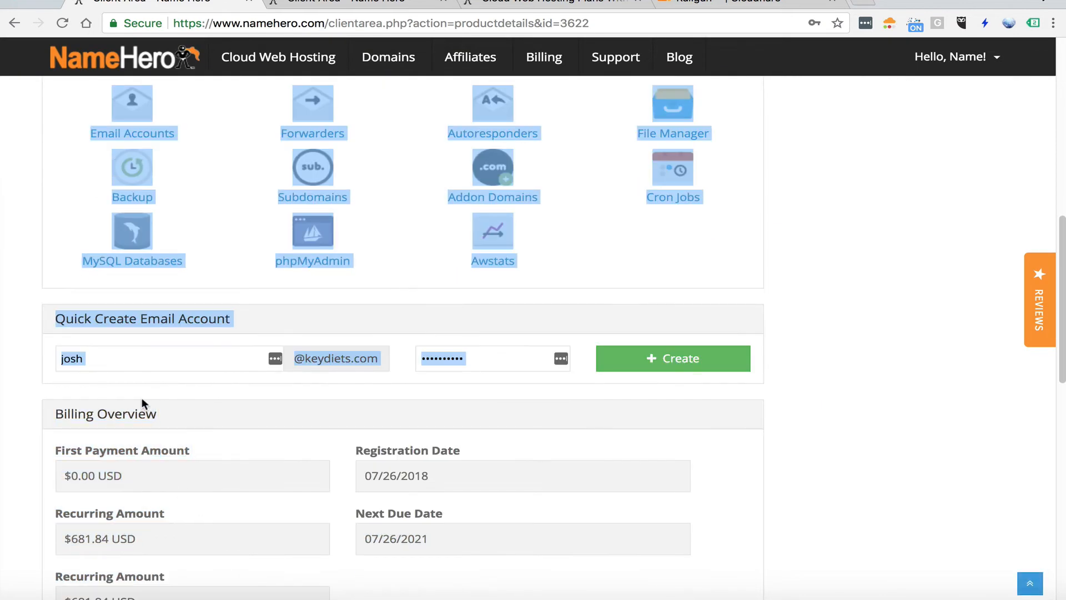
{"action": "left_click_drag", "start_coordinate": [172, 264], "coordinate": [63, 551]}
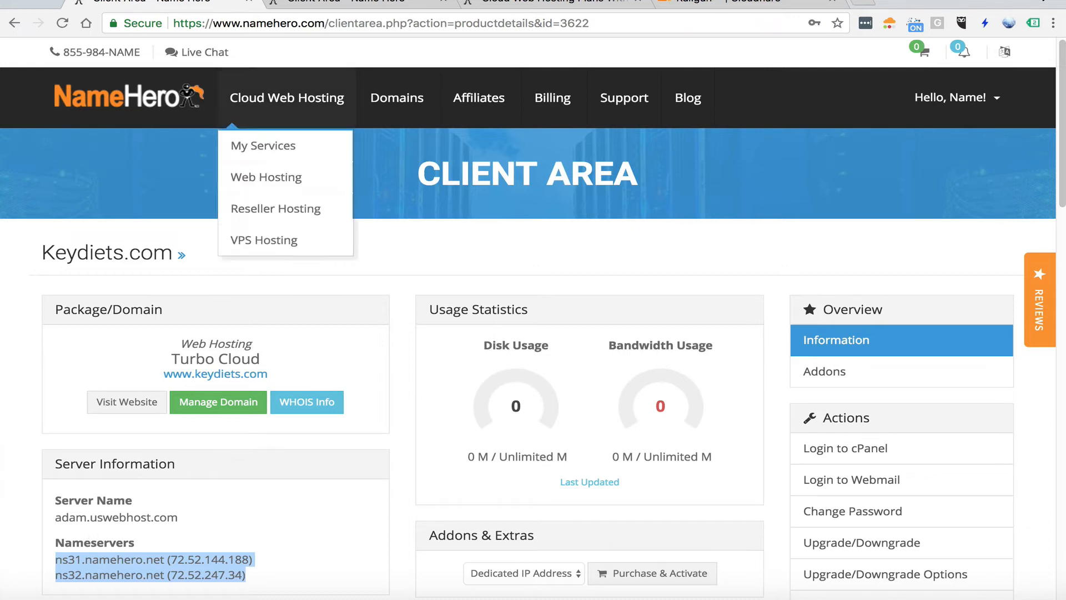
{"action": "left_click", "coordinate": [45, 538]}
{"action": "mouse_move", "coordinate": [46, 542]}
{"action": "left_mouse_down"}
{"action": "mouse_move", "coordinate": [246, 575]}
{"action": "mouse_move", "coordinate": [46, 562]}
{"action": "mouse_move", "coordinate": [59, 532]}
{"action": "left_mouse_up"}
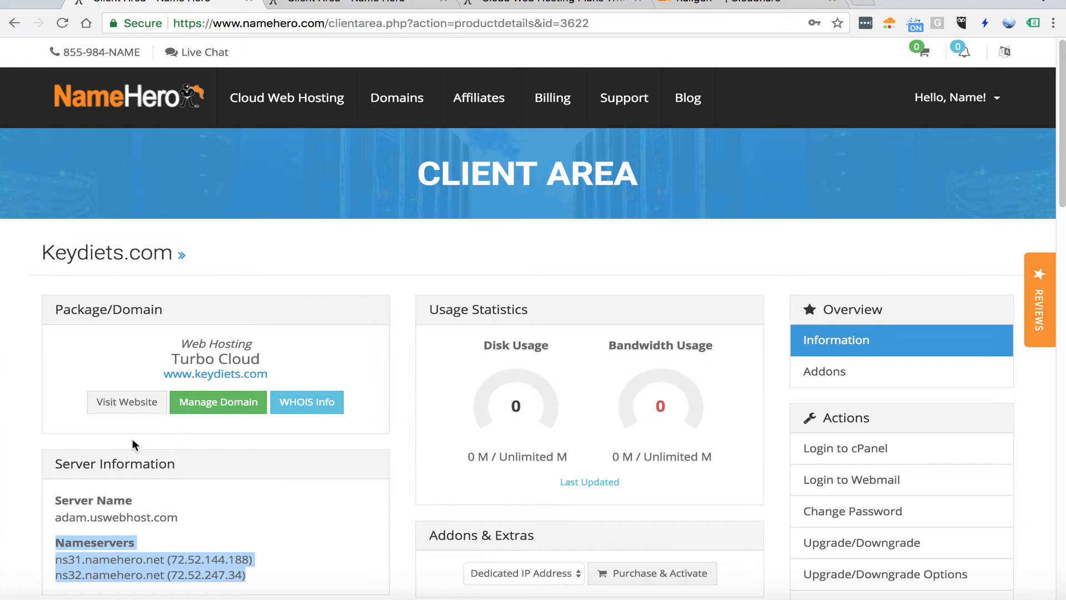
Visit the keydiets.com website to check whether it loads from the hosting server, and return to the service details
{"action": "left_click", "coordinate": [210, 373]}
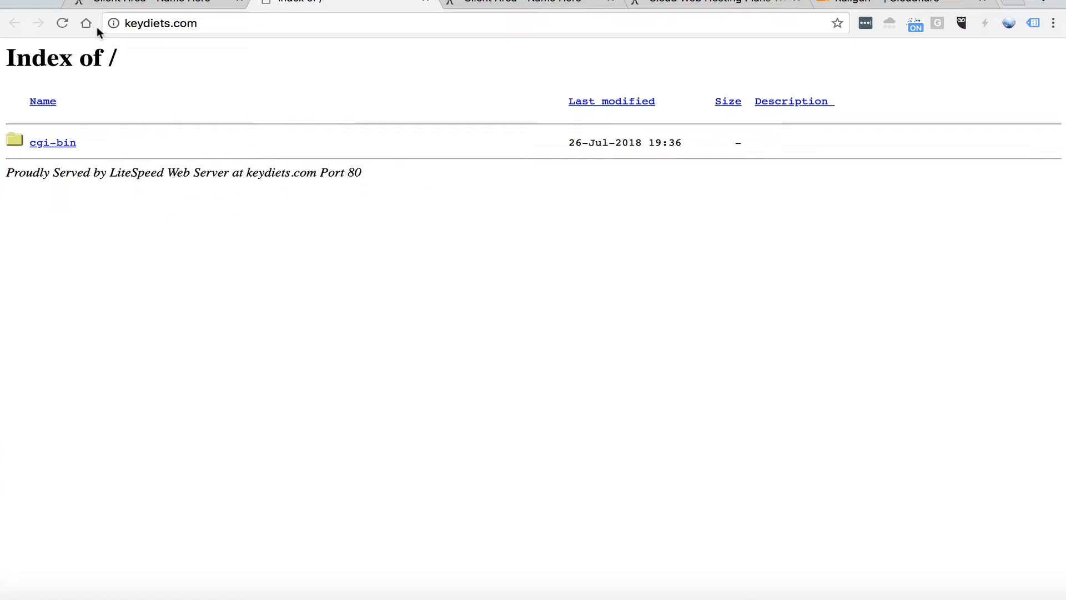
{"action": "left_click", "coordinate": [426, 3]}
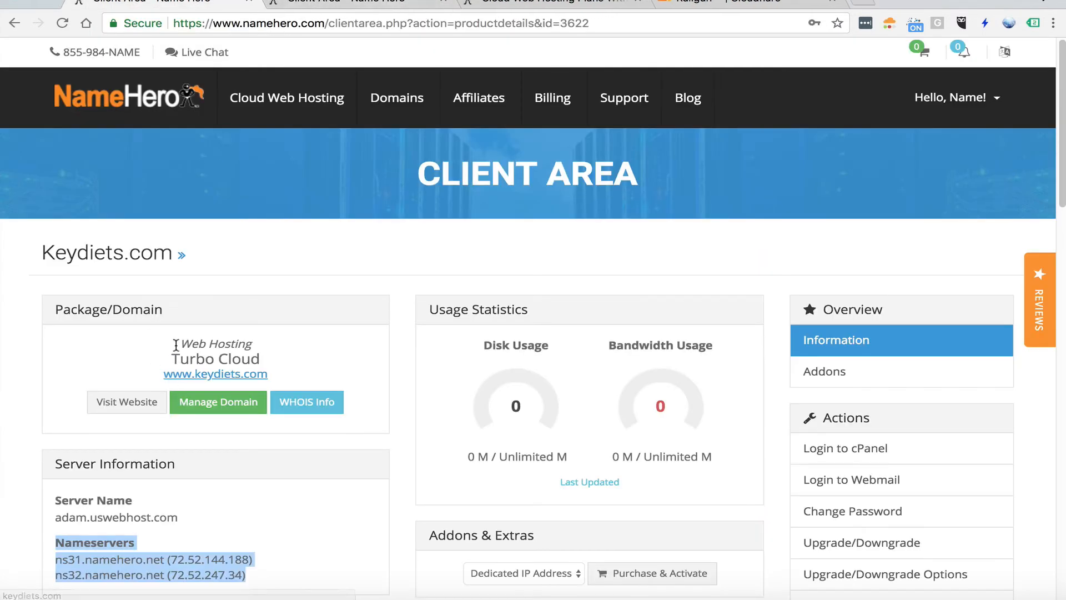
{"action": "left_click", "coordinate": [122, 353]}
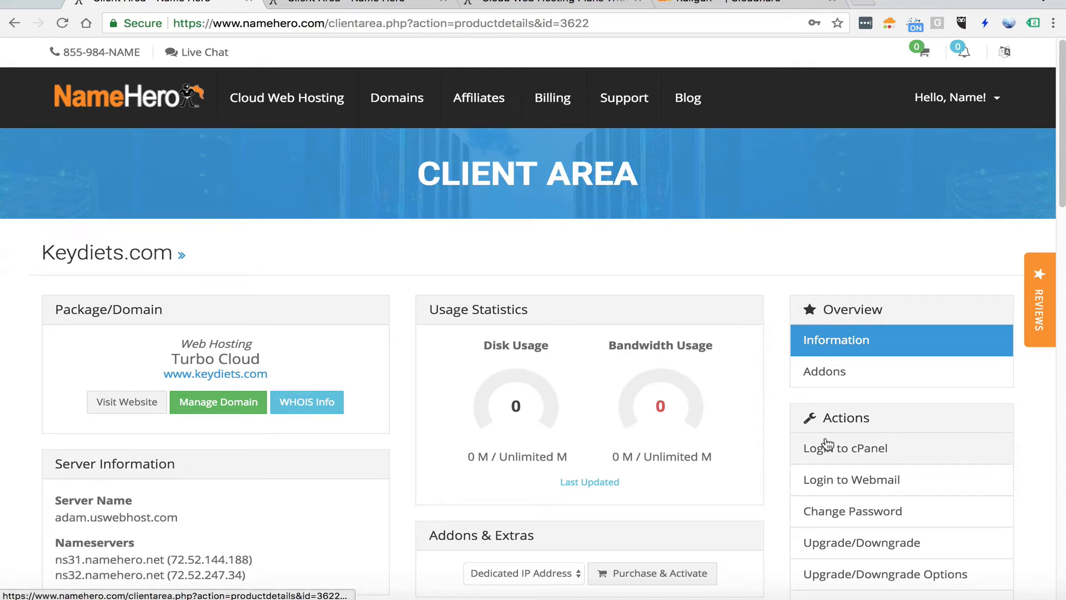
Log in to the hosting account's cPanel, search its functions for "wordpress" and clear the search
{"action": "left_click", "coordinate": [881, 454]}
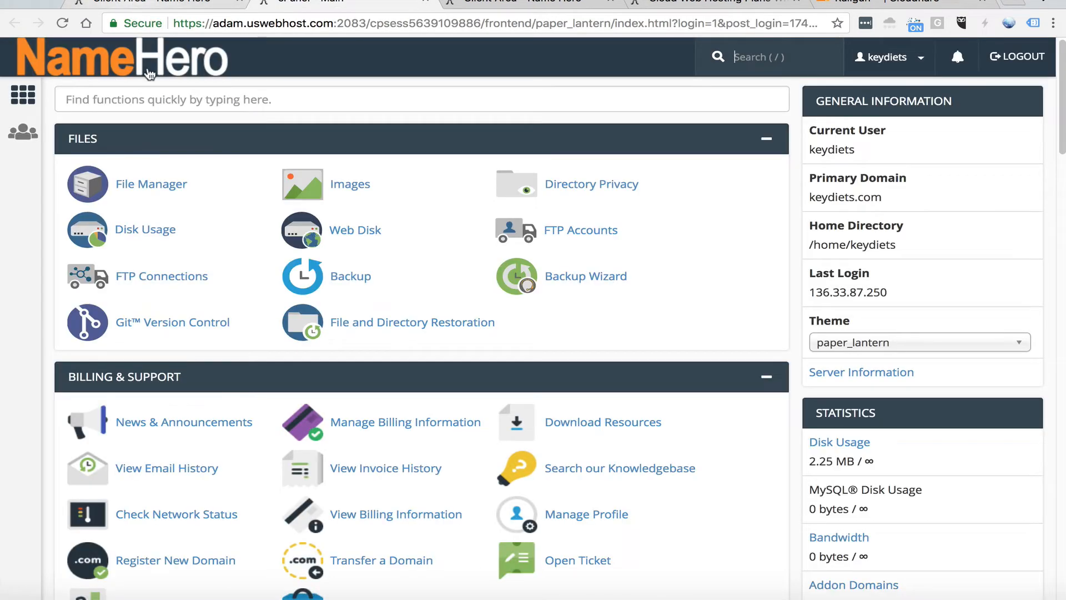
{"action": "left_click", "coordinate": [85, 96]}
{"action": "type", "text": "wordpress"}
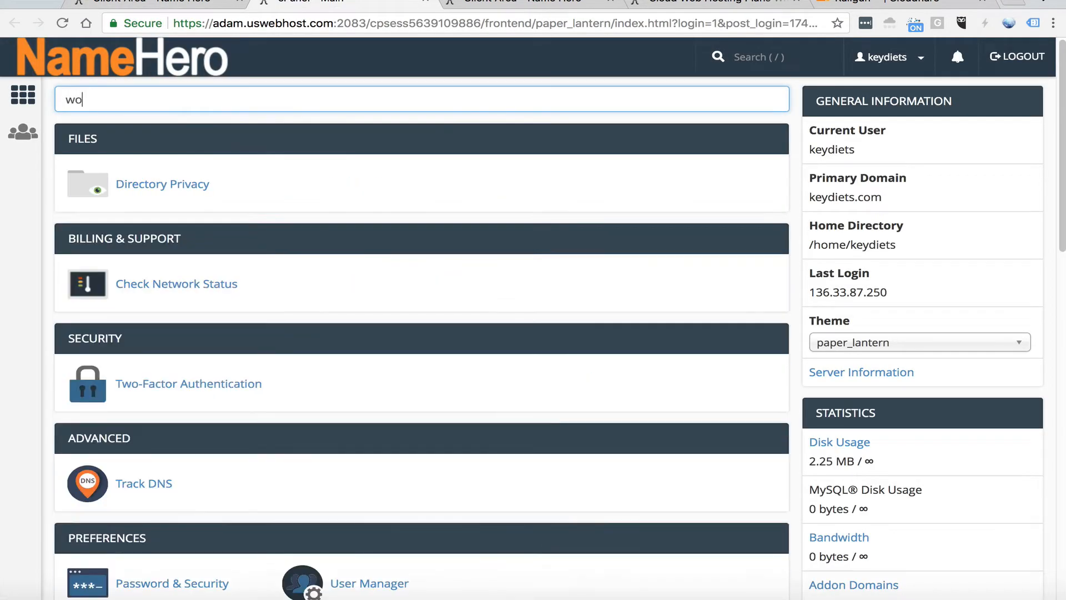
{"action": "key", "text": "BackSpace"}
{"action": "key", "text": "BackSpace"}
{"action": "key", "text": "BackSpace"}
{"action": "key", "text": "BackSpace"}
{"action": "key", "text": "BackSpace"}
{"action": "key", "text": "BackSpace"}
{"action": "key", "text": "BackSpace"}
{"action": "key", "text": "BackSpace"}
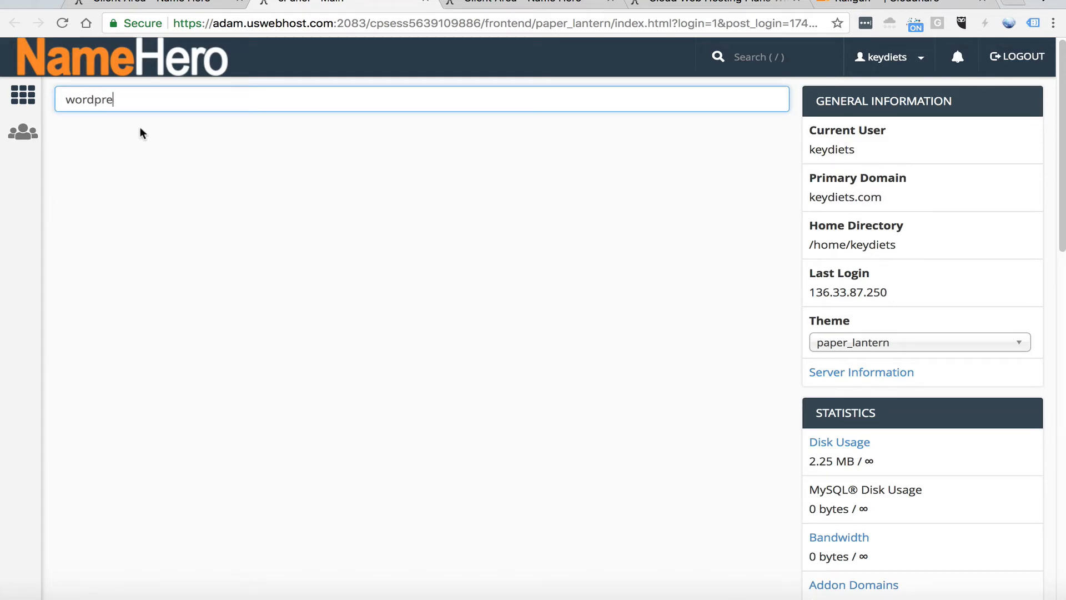
Open WordPress in the Softaculous Apps Installer and switch its installation form to Quick Install
{"action": "scroll", "coordinate": [147, 310], "scroll_direction": "down", "scroll_amount": 20}
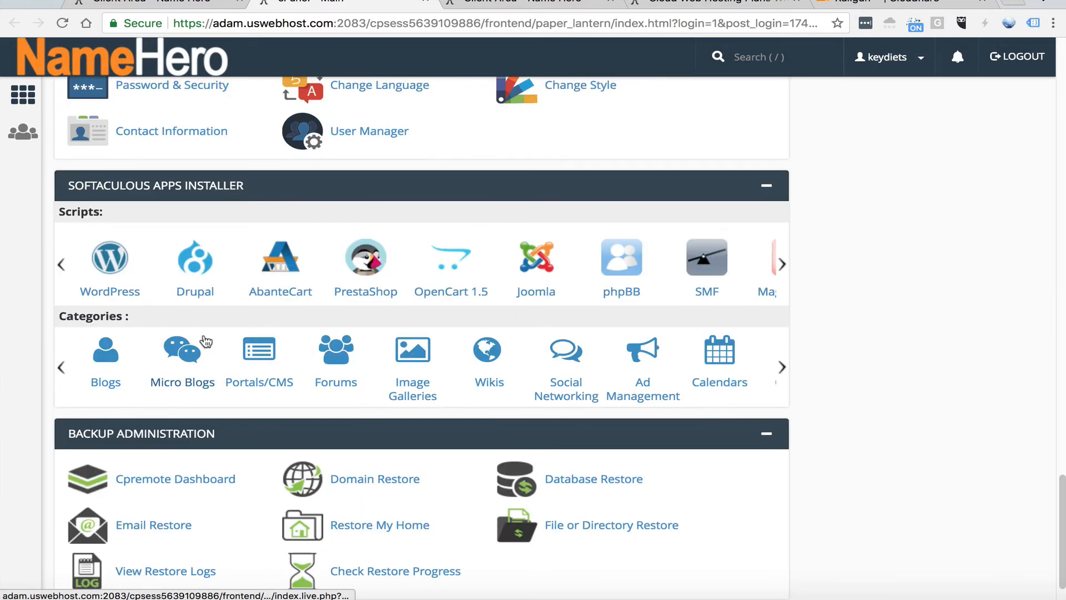
{"action": "left_click", "coordinate": [92, 261]}
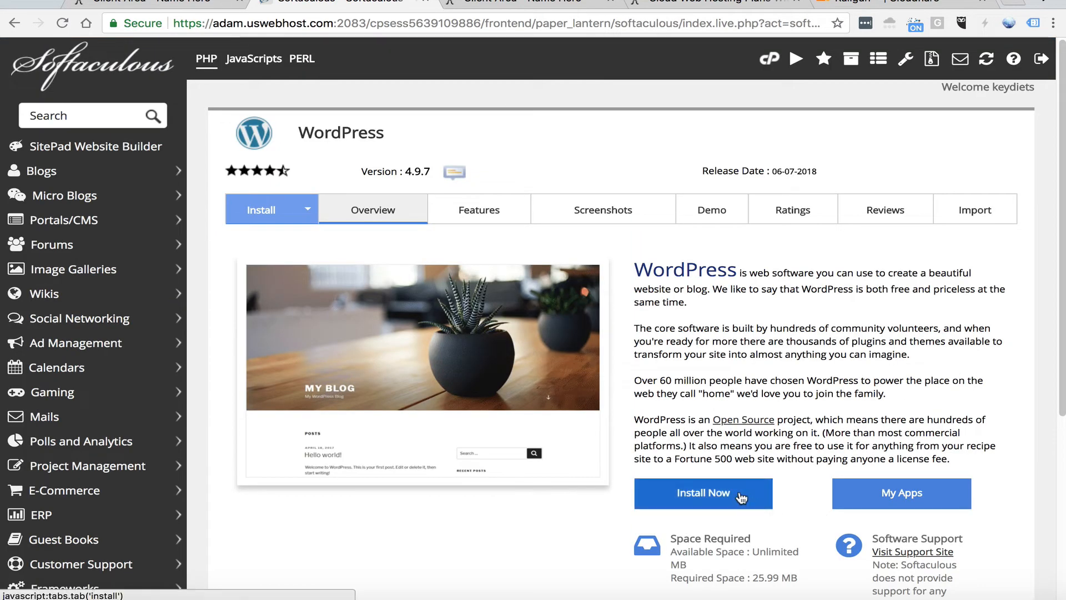
{"action": "left_click", "coordinate": [765, 497]}
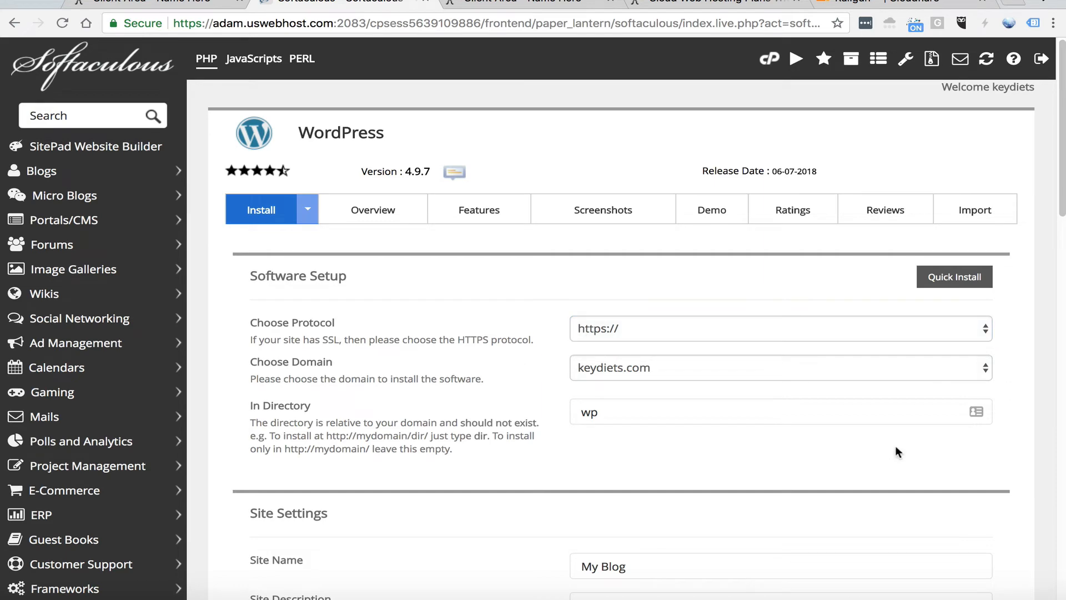
{"action": "left_click", "coordinate": [954, 280]}
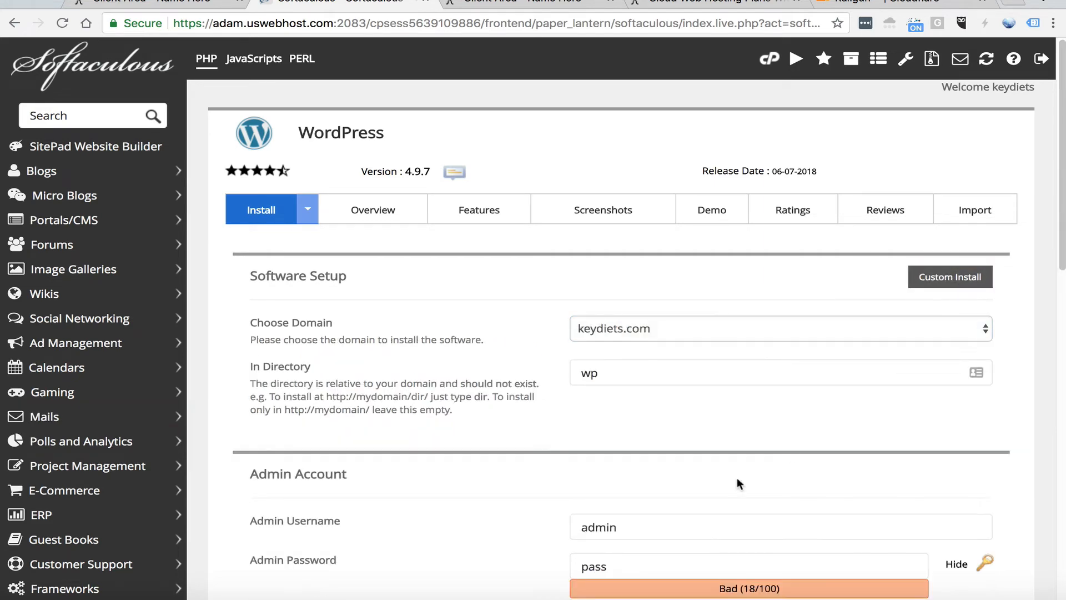
Look over the quick install form and empty the installation directory so WordPress goes to the root of keydiets.com
{"action": "scroll", "coordinate": [827, 385], "scroll_direction": "down", "scroll_amount": 10}
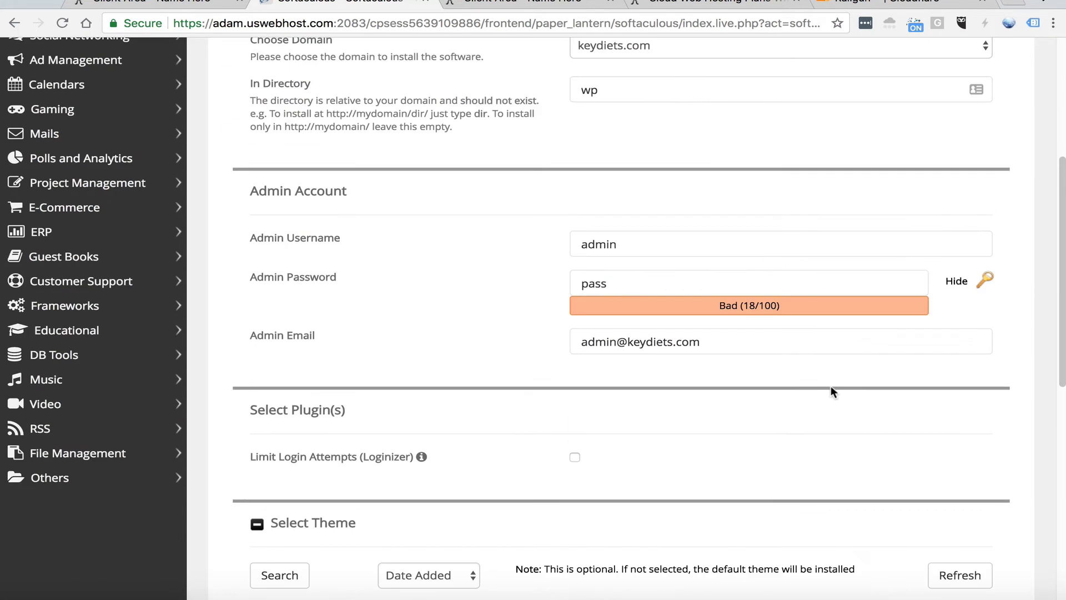
{"action": "scroll", "coordinate": [829, 386], "scroll_direction": "up", "scroll_amount": 10}
{"action": "scroll", "coordinate": [888, 389], "scroll_direction": "down", "scroll_amount": 3}
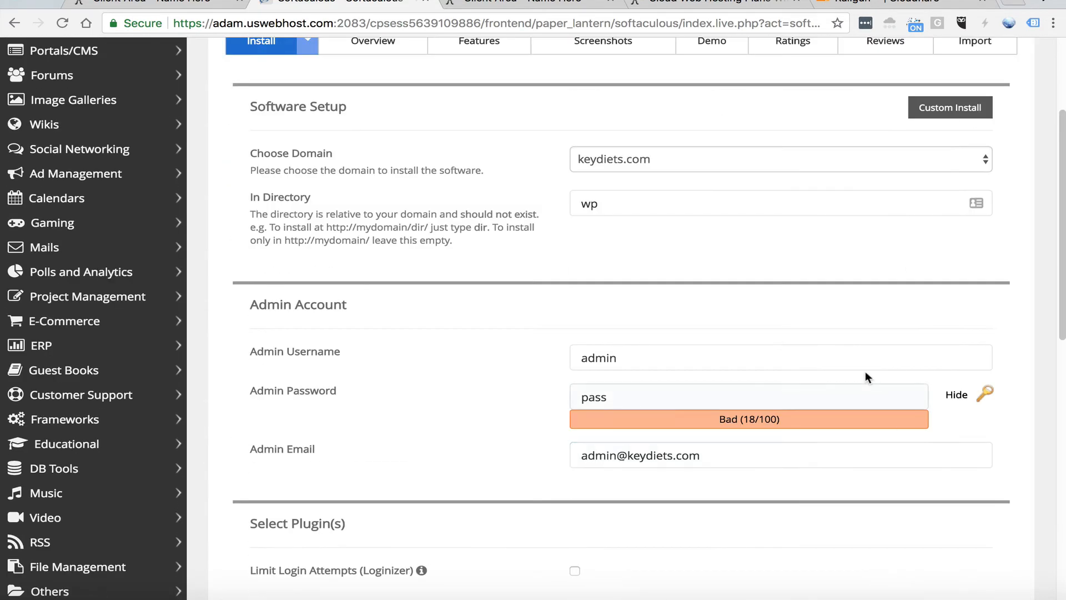
{"action": "scroll", "coordinate": [860, 369], "scroll_direction": "up", "scroll_amount": 3}
{"action": "scroll", "coordinate": [777, 378], "scroll_direction": "down", "scroll_amount": 2}
{"action": "scroll", "coordinate": [519, 229], "scroll_direction": "down", "scroll_amount": 3}
{"action": "scroll", "coordinate": [518, 229], "scroll_direction": "up", "scroll_amount": 5}
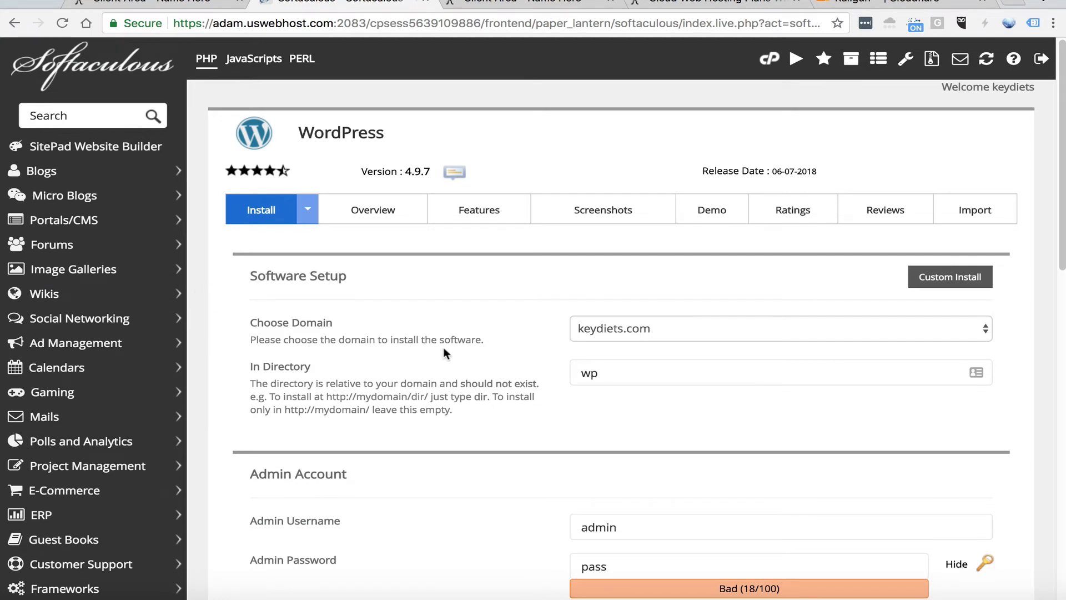
{"action": "left_click", "coordinate": [639, 369]}
{"action": "left_click_drag", "start_coordinate": [637, 369], "coordinate": [548, 369]}
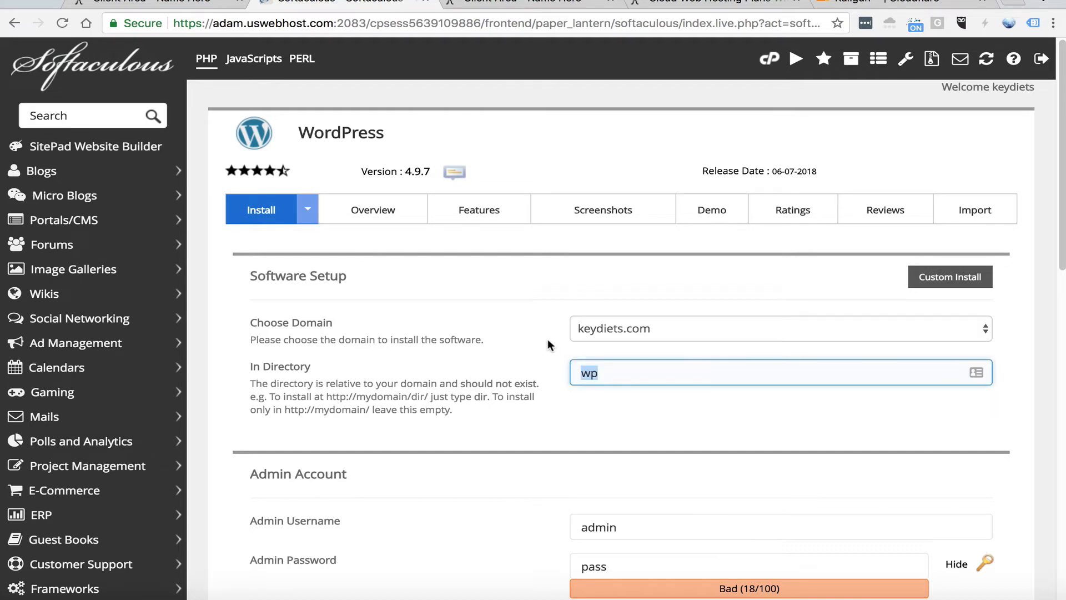
{"action": "key", "text": "BackSpace"}
Replace the default WordPress admin username with a personal username
{"action": "scroll", "coordinate": [548, 356], "scroll_direction": "down", "scroll_amount": 1}
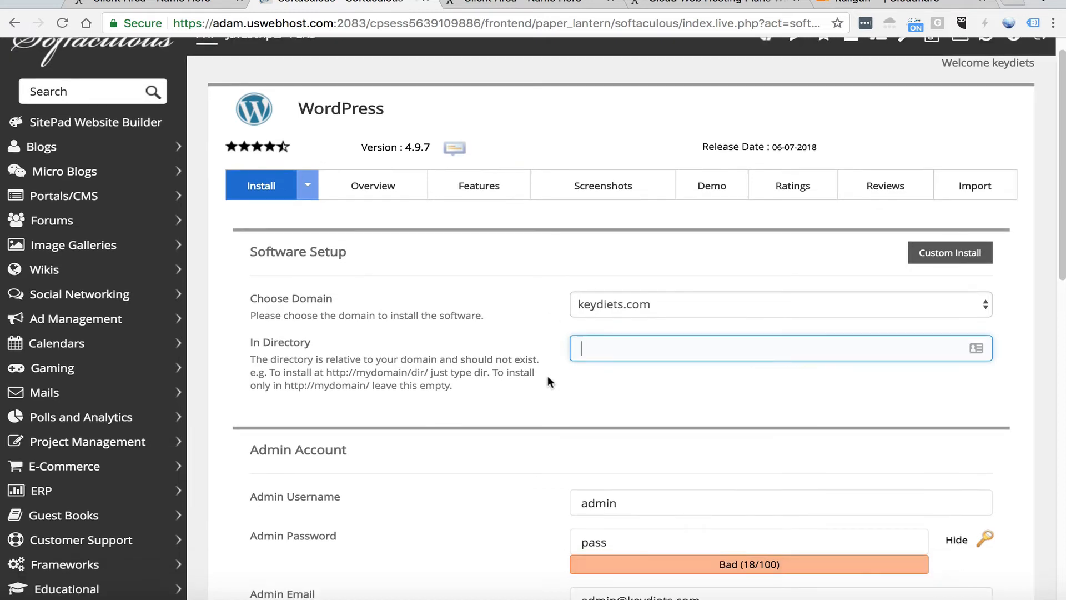
{"action": "scroll", "coordinate": [547, 376], "scroll_direction": "down", "scroll_amount": 2}
{"action": "key", "text": "Tab"}
{"action": "type", "text": "rgr"}
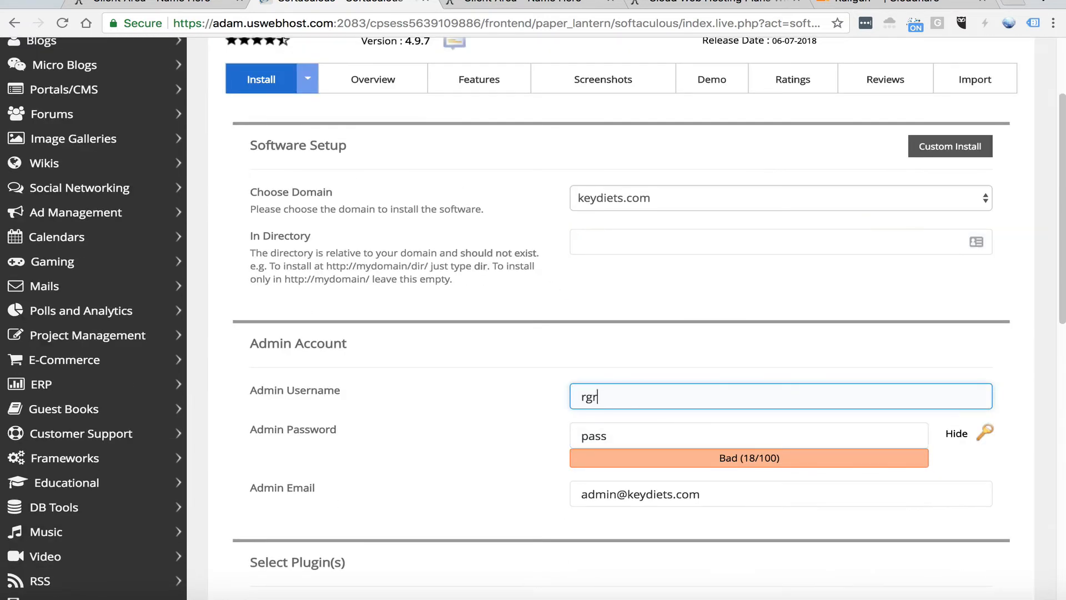
{"action": "type", "text": "ay"}
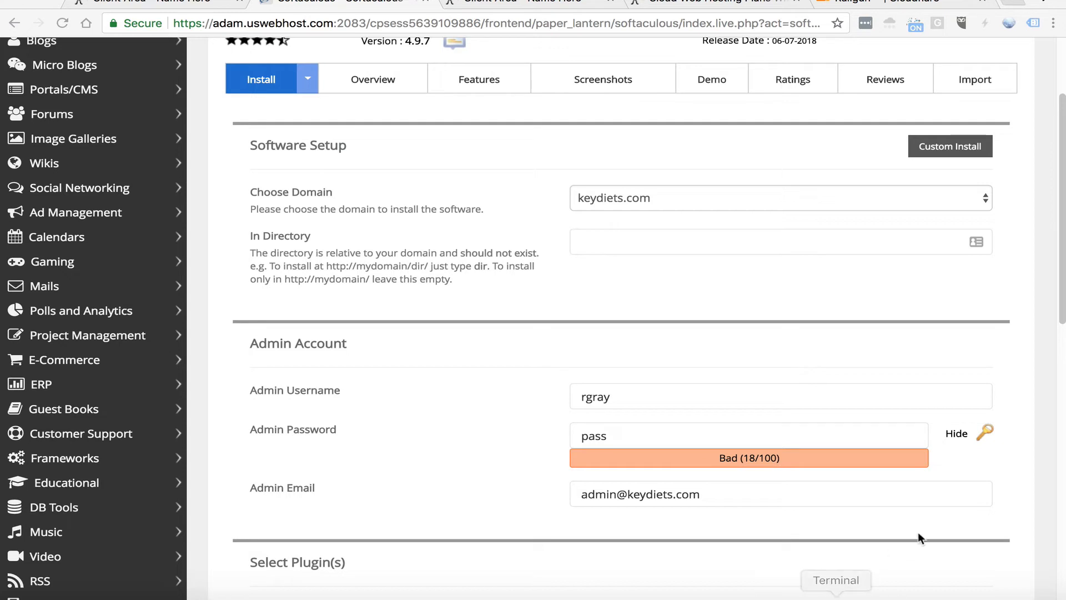
Generate a strong random admin password and copy it to save it outside the browser
{"action": "left_click", "coordinate": [987, 434]}
{"action": "left_click", "coordinate": [987, 434]}
{"action": "left_click_drag", "start_coordinate": [881, 438], "coordinate": [493, 426]}
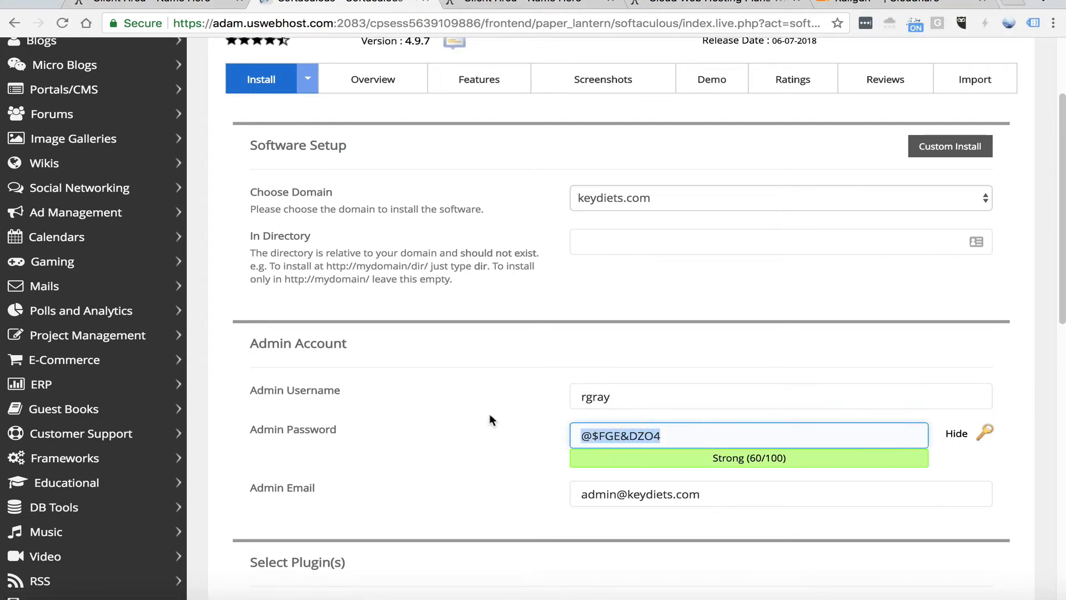
{"action": "right_click", "coordinate": [641, 434]}
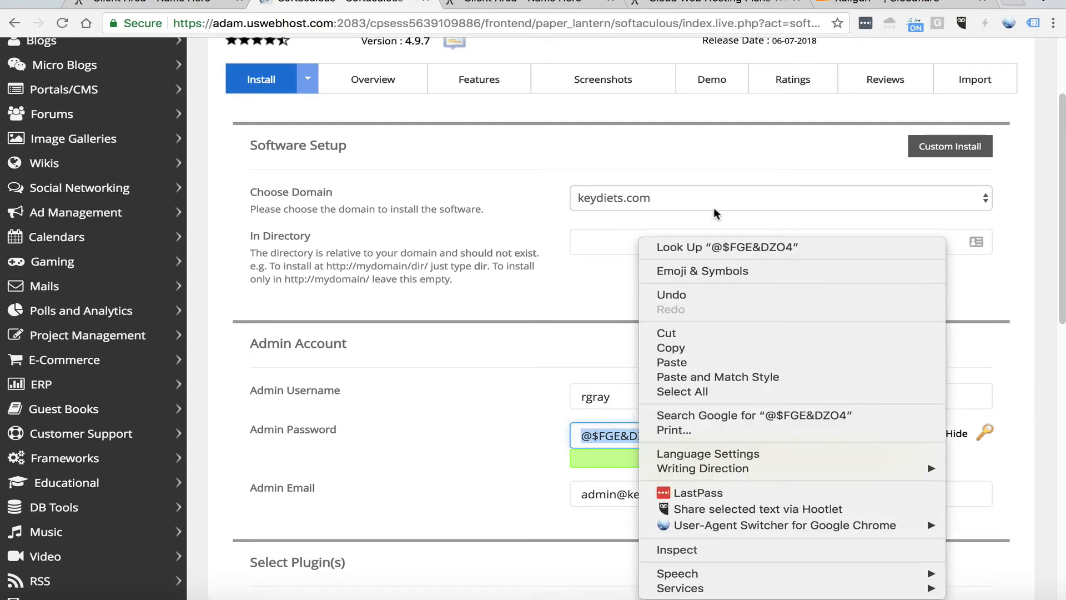
{"action": "left_click", "coordinate": [716, 349]}
{"action": "key", "text": "super+Tab"}
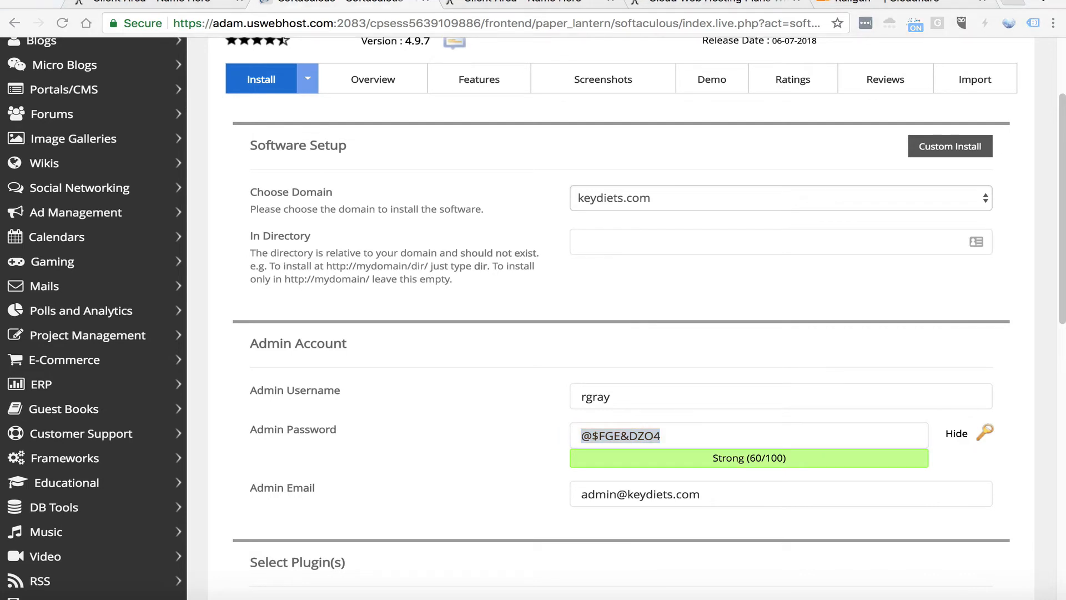
{"action": "key", "text": "super+Tab"}
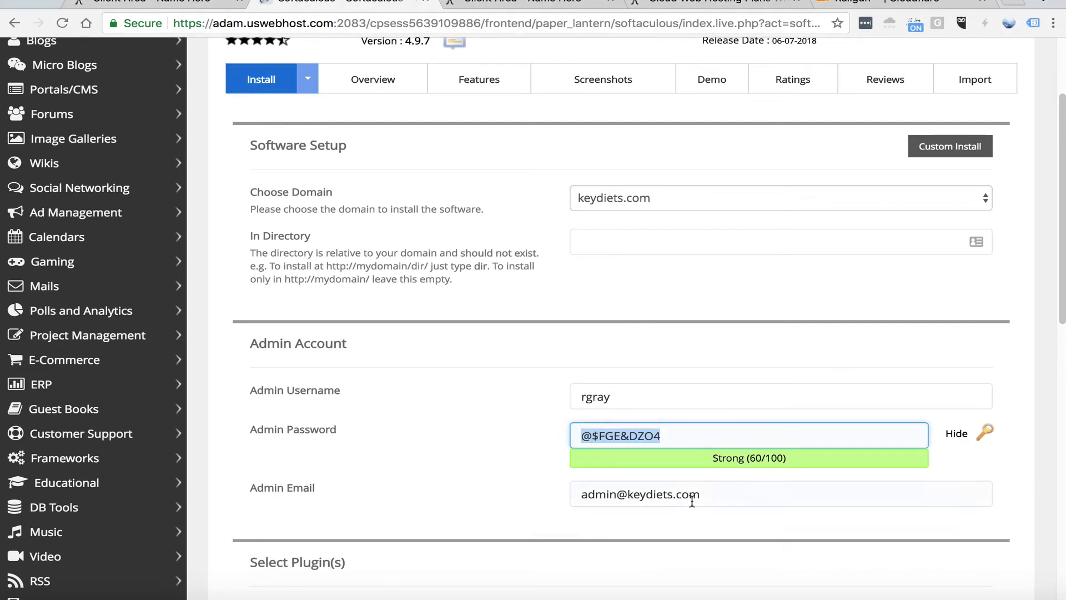
Check the admin email and install WordPress on keydiets.com without selecting the optional plugin or a theme
{"action": "left_click_drag", "start_coordinate": [699, 495], "coordinate": [587, 488]}
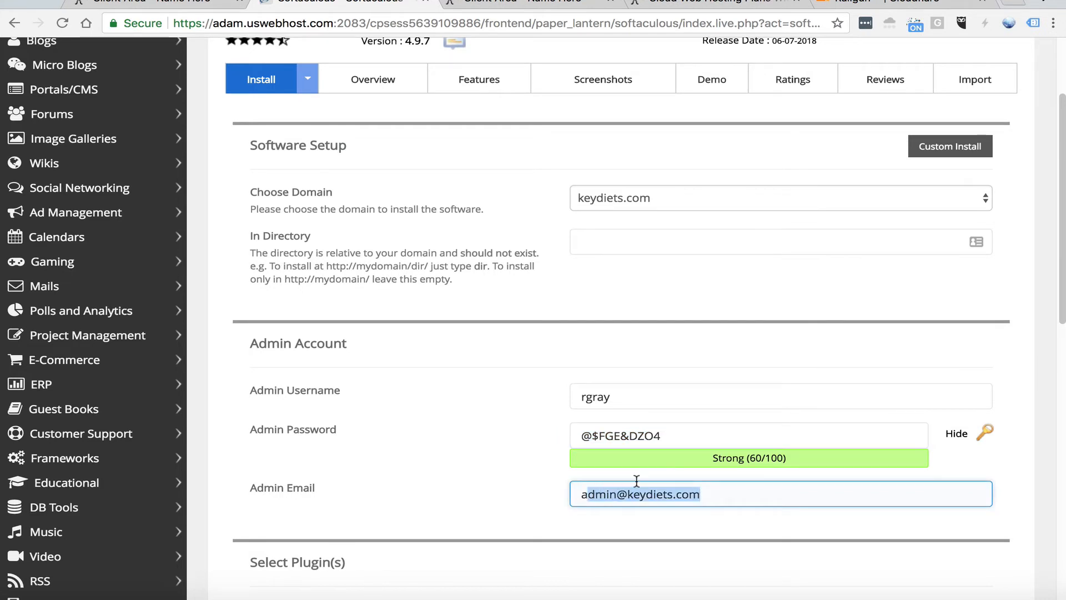
{"action": "left_click", "coordinate": [747, 494]}
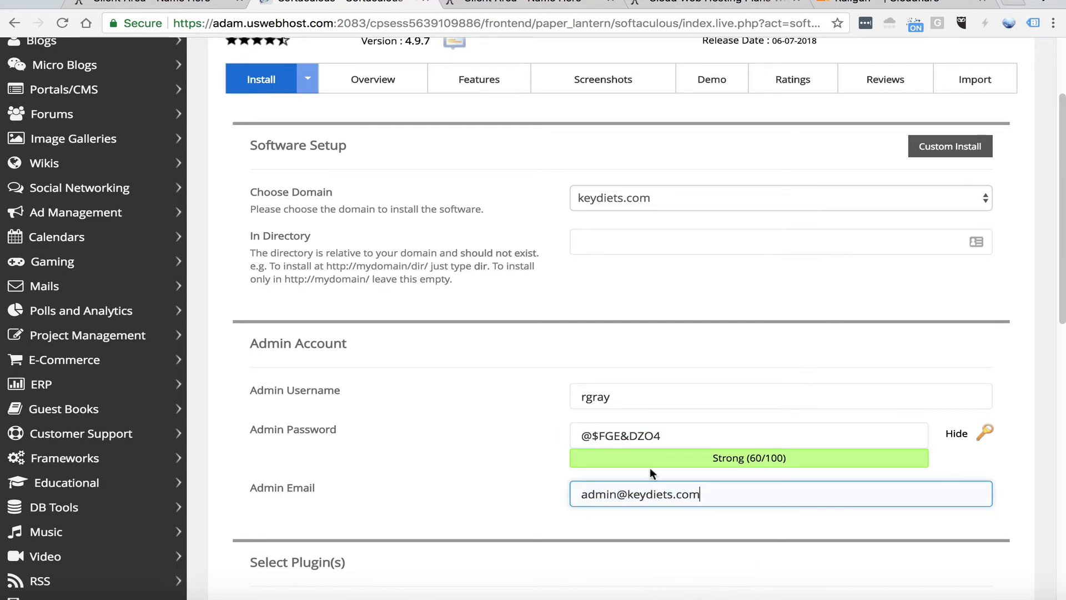
{"action": "left_click_drag", "start_coordinate": [722, 493], "coordinate": [576, 472]}
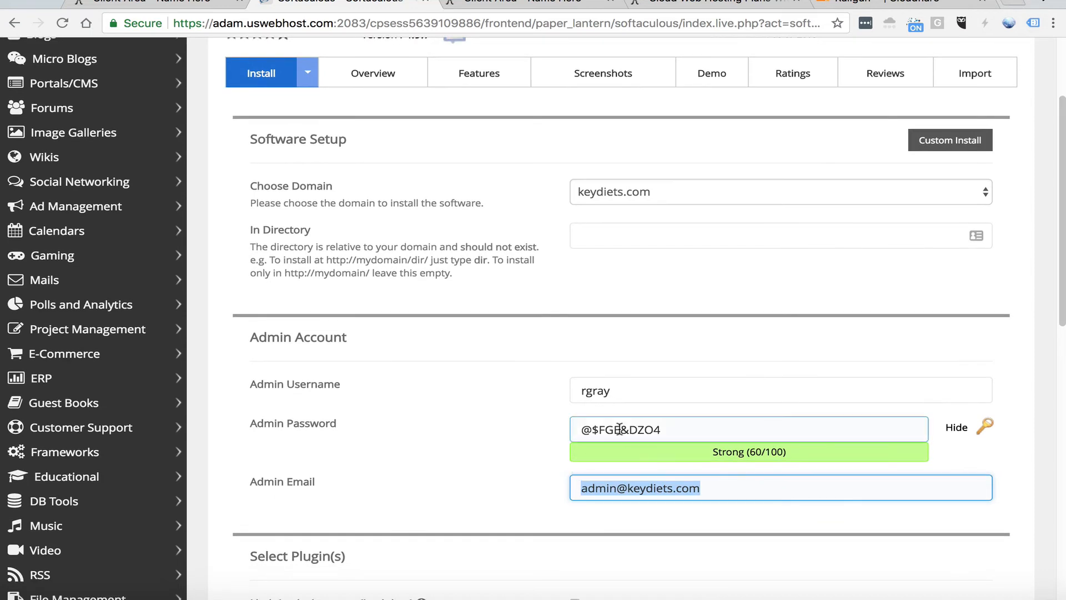
{"action": "scroll", "coordinate": [613, 412], "scroll_direction": "down", "scroll_amount": 5}
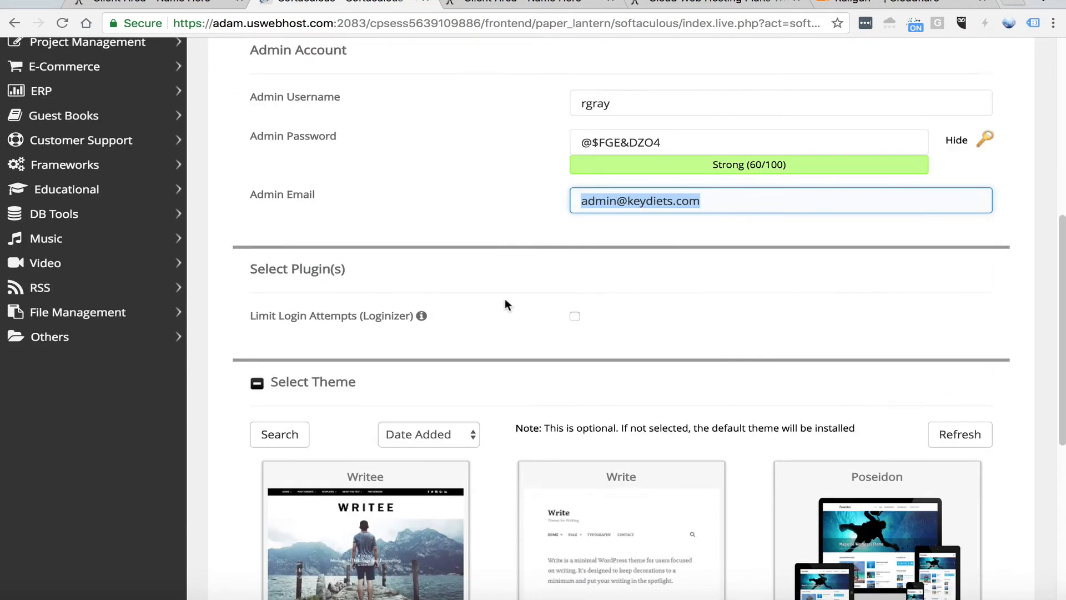
{"action": "scroll", "coordinate": [505, 299], "scroll_direction": "down", "scroll_amount": 5}
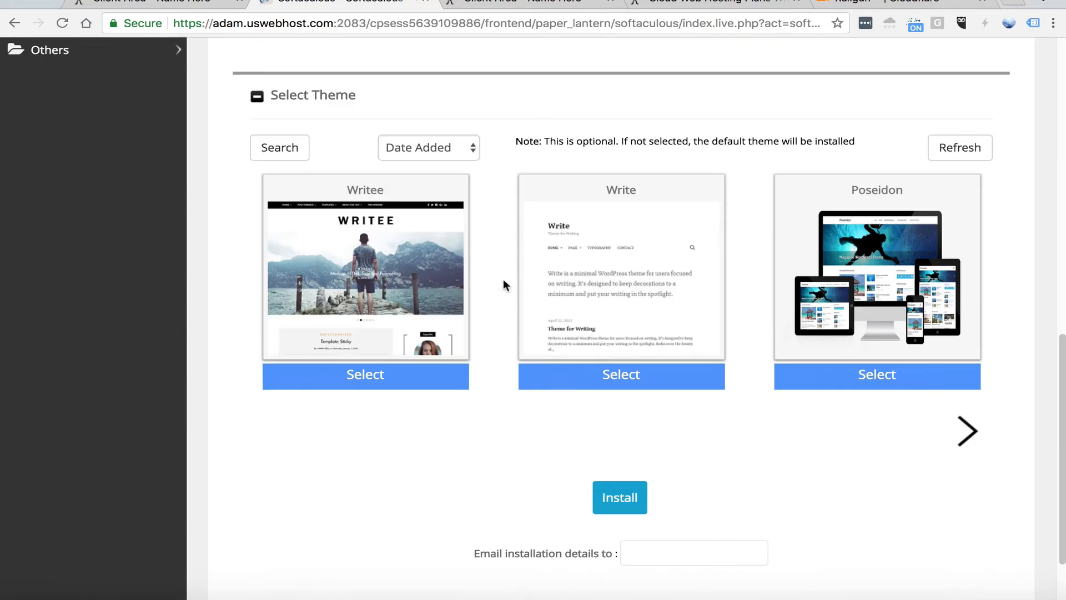
{"action": "left_click", "coordinate": [620, 498]}
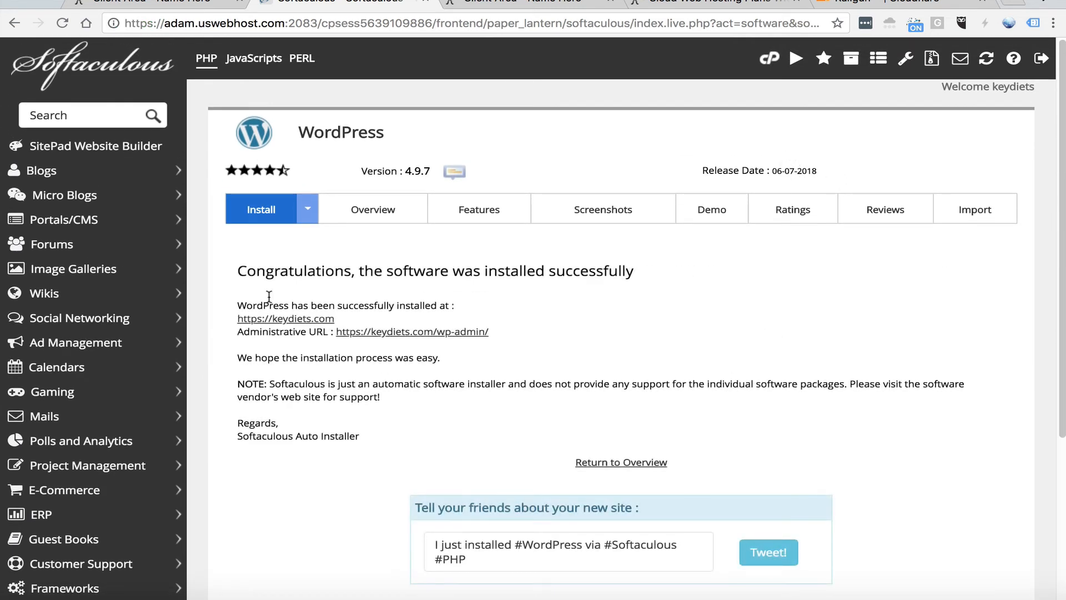
Open the new keydiets.com site, look over its default blog page and inspect its secure connection details
{"action": "left_click", "coordinate": [269, 318]}
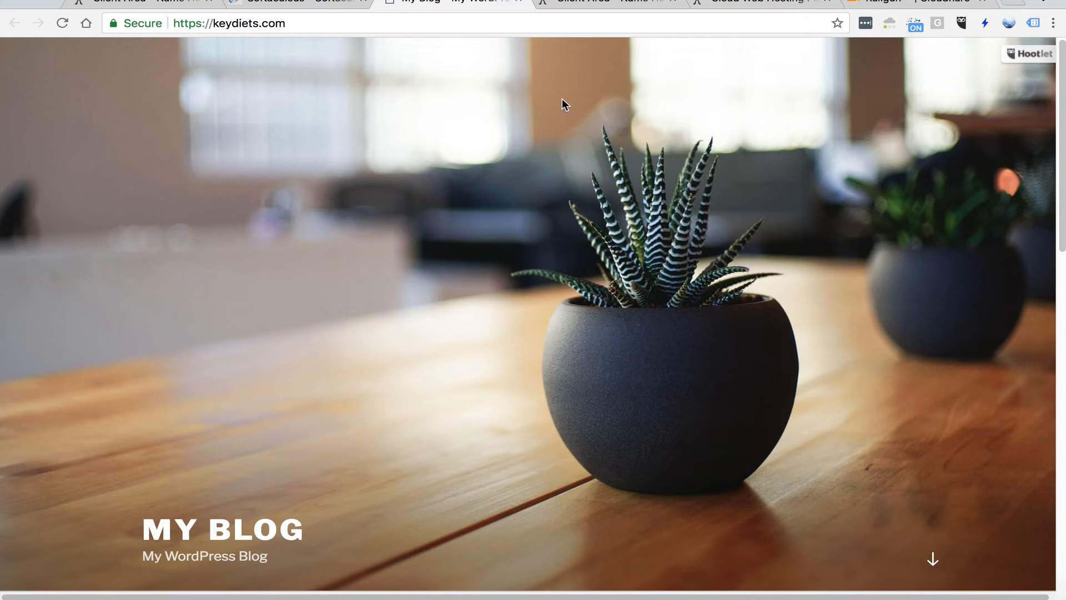
{"action": "scroll", "coordinate": [594, 308], "scroll_direction": "down", "scroll_amount": 10}
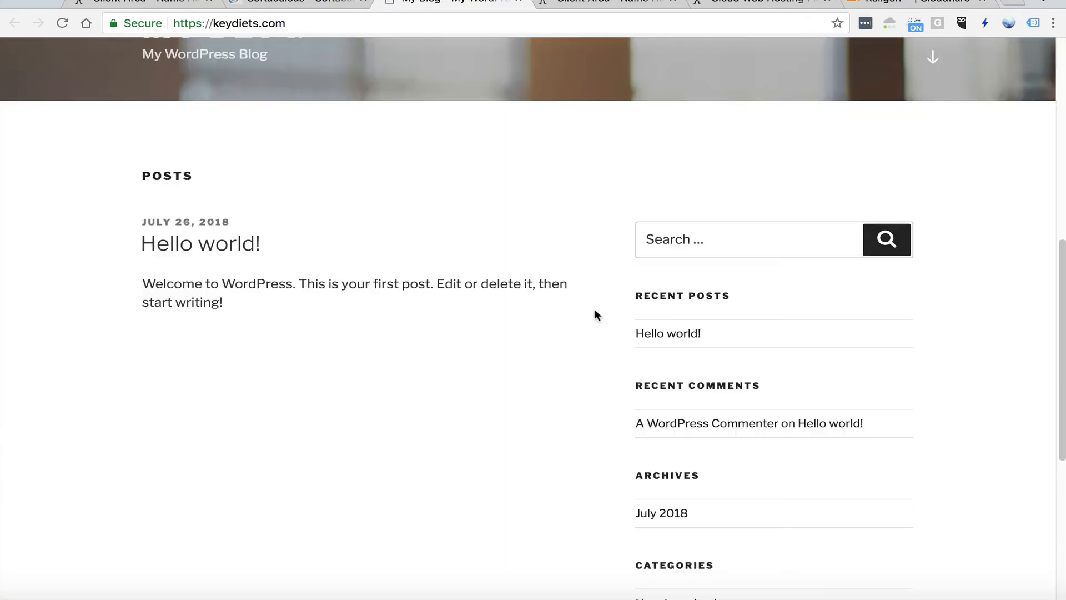
{"action": "scroll", "coordinate": [600, 302], "scroll_direction": "up", "scroll_amount": 10}
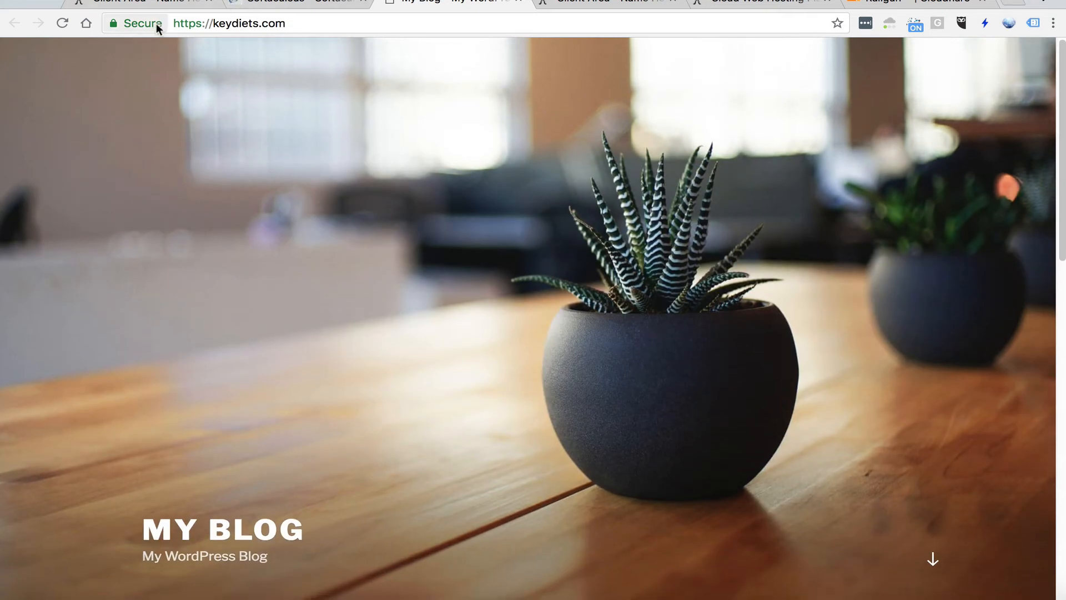
{"action": "left_click", "coordinate": [155, 24]}
{"action": "left_click", "coordinate": [95, 136]}
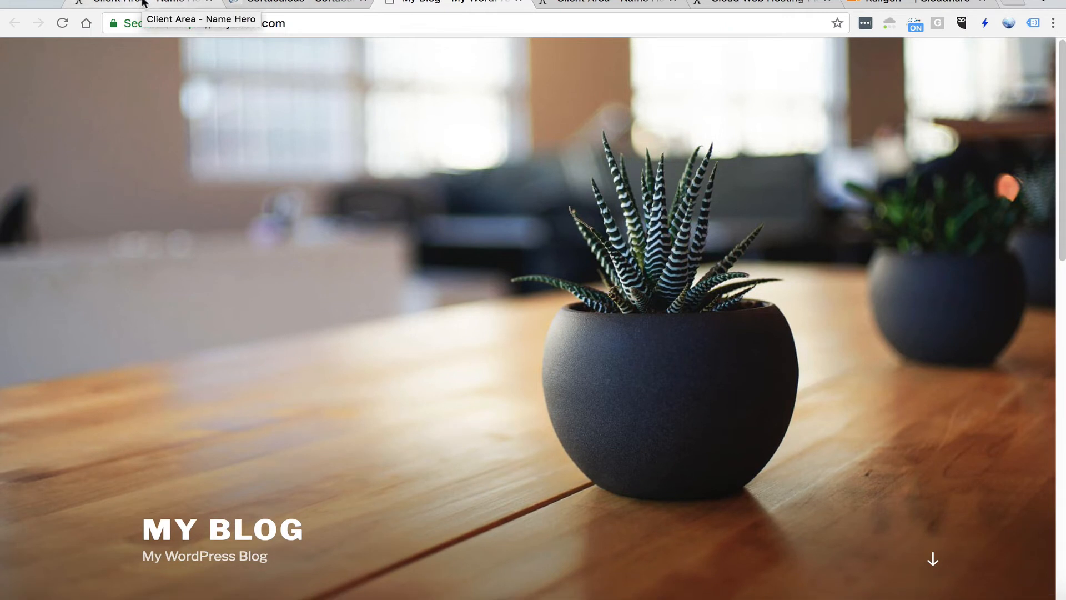
Log in to cPanel from the NameHero client area, find the Cloudflare function and read its introduction page
{"action": "left_click", "coordinate": [143, 2]}
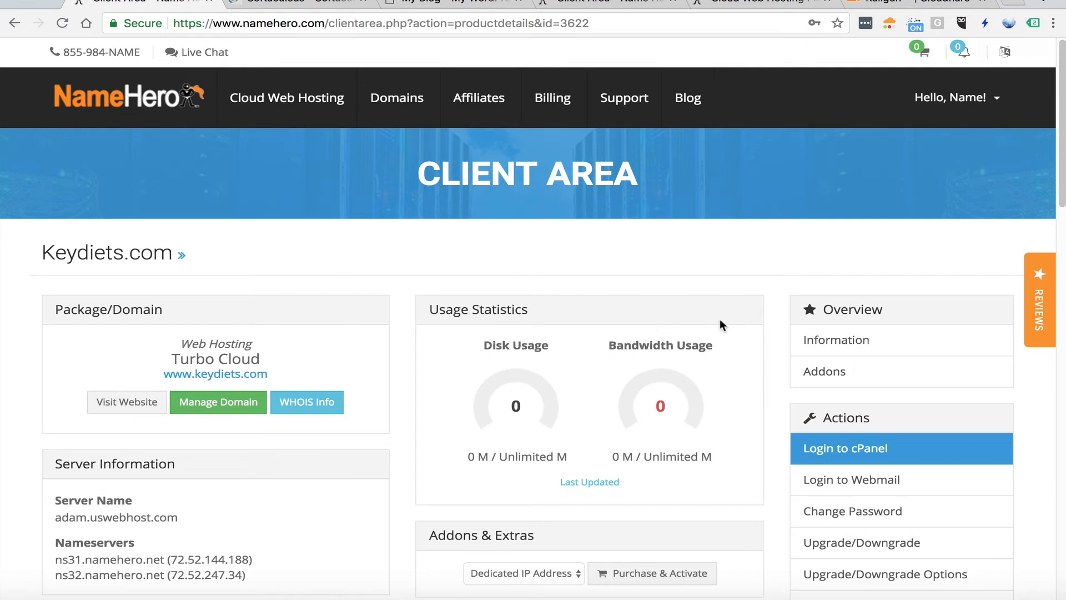
{"action": "left_click", "coordinate": [848, 448]}
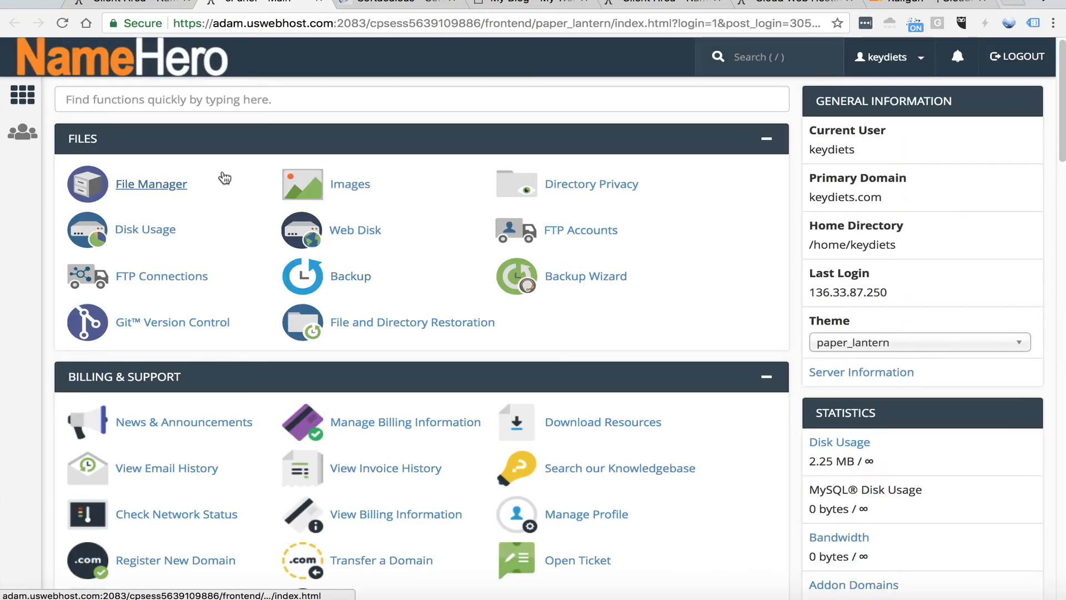
{"action": "left_click", "coordinate": [198, 96]}
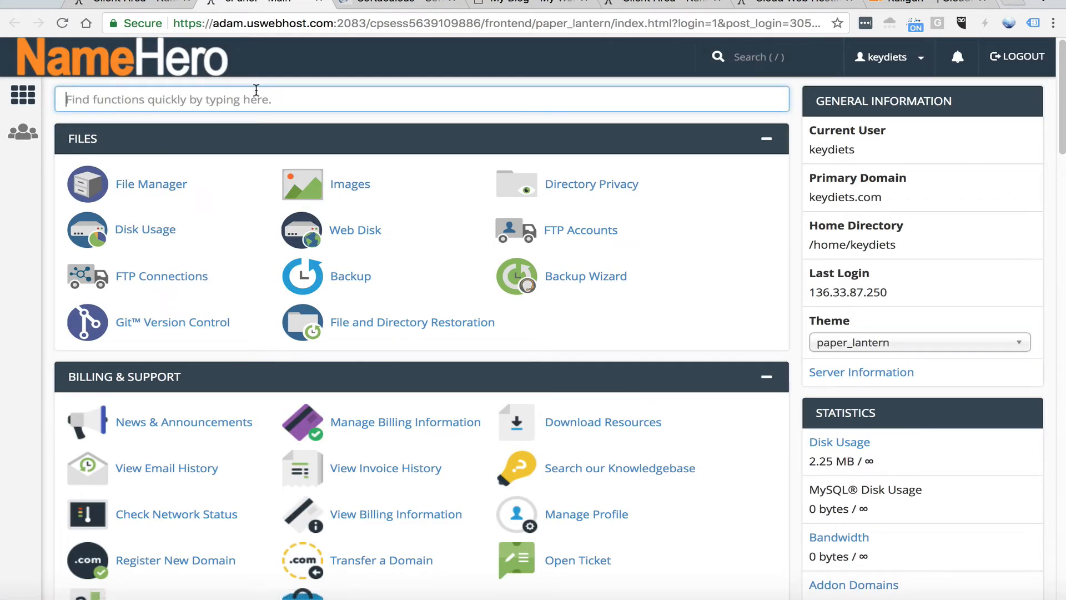
{"action": "type", "text": "cloud"}
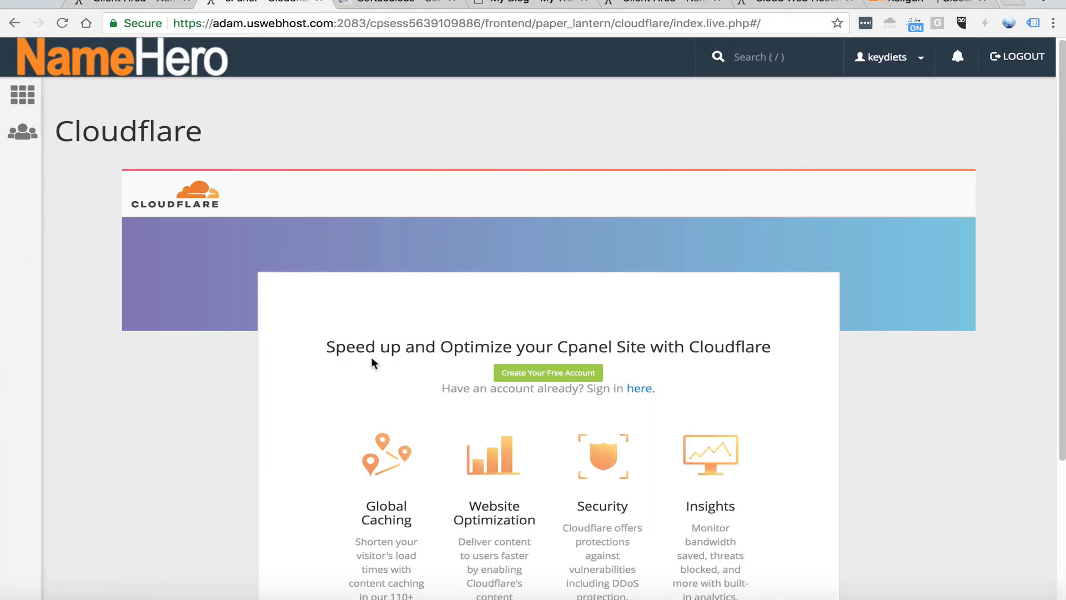
{"action": "left_click_drag", "start_coordinate": [336, 347], "coordinate": [759, 339]}
{"action": "left_click", "coordinate": [756, 348]}
{"action": "left_click_drag", "start_coordinate": [395, 362], "coordinate": [367, 349]}
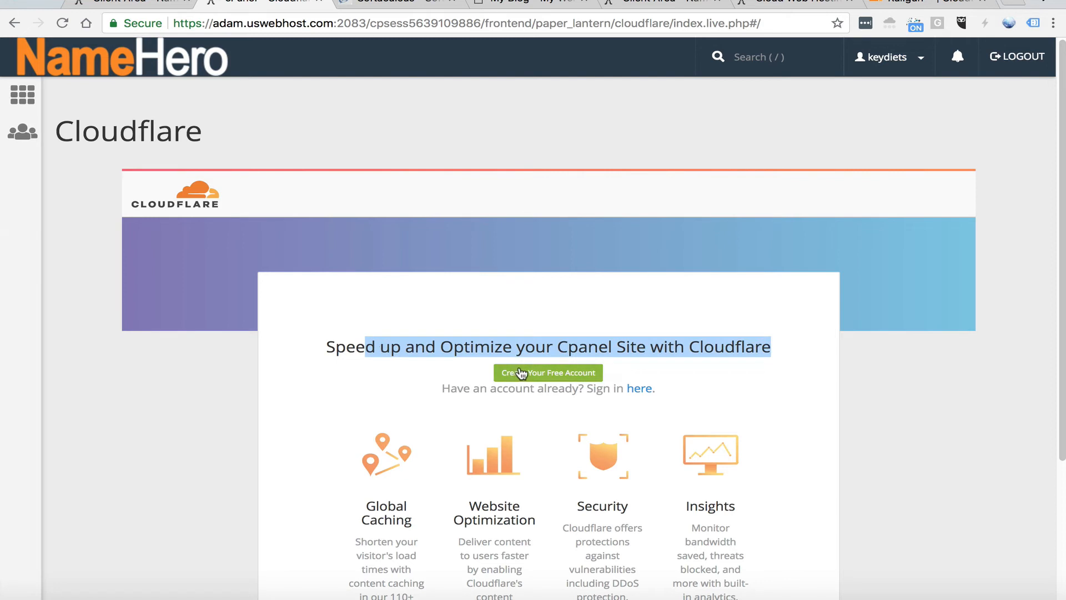
View the Cloudflare account sign-up form with its email and password fields, and close it without creating an account
{"action": "left_click", "coordinate": [634, 391]}
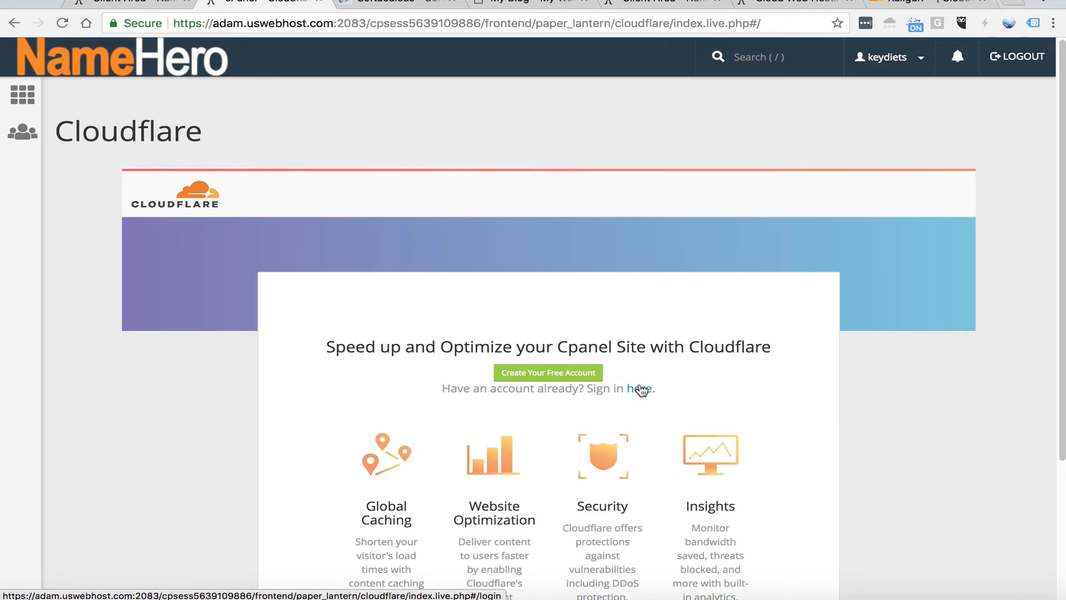
{"action": "left_click", "coordinate": [552, 372]}
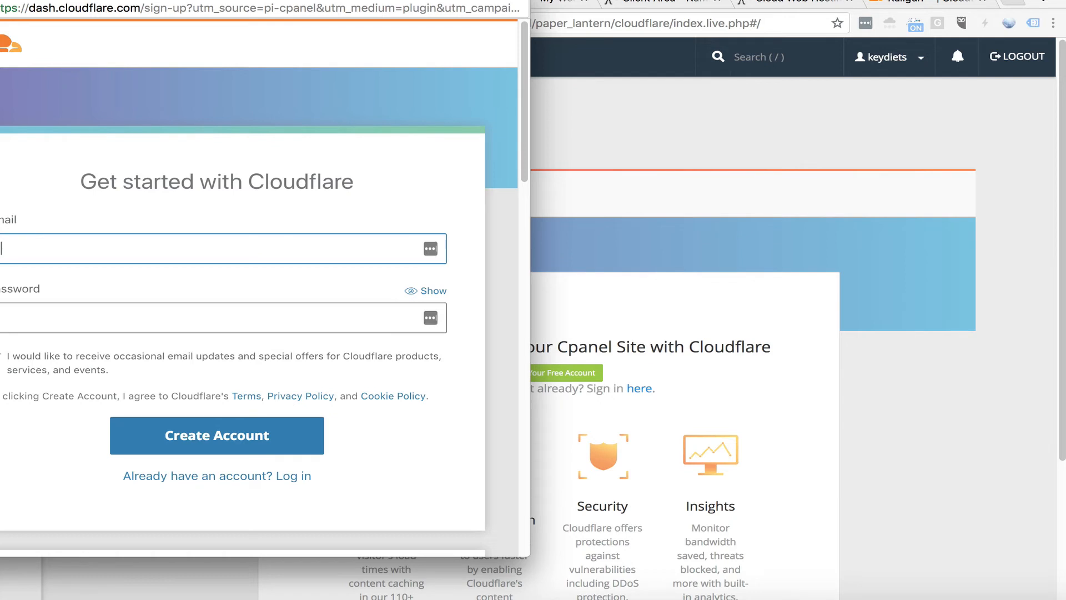
{"action": "left_click_drag", "start_coordinate": [328, 2], "coordinate": [466, 1]}
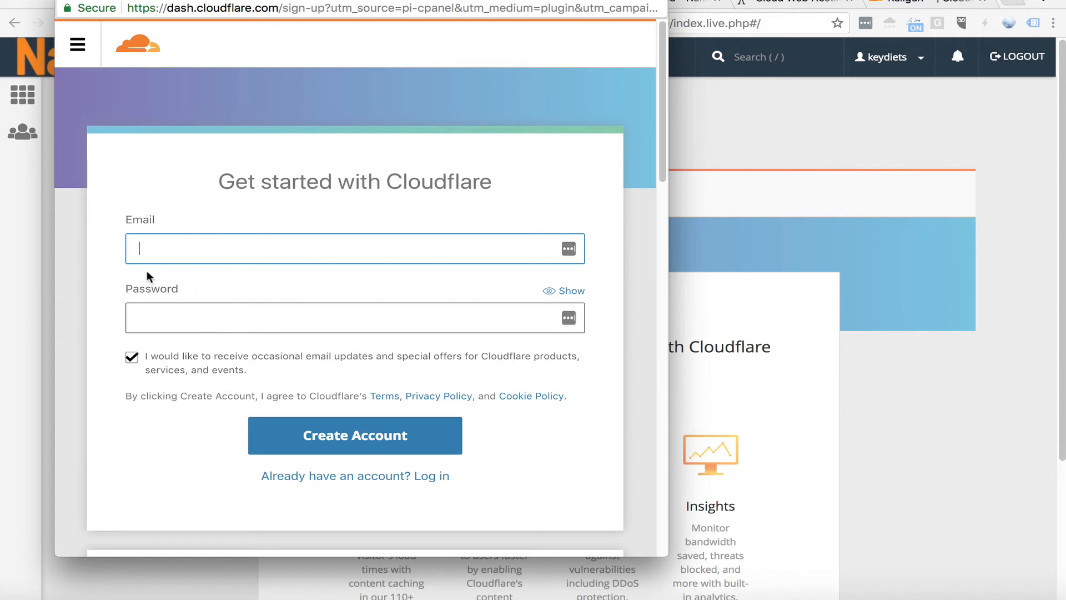
{"action": "left_click", "coordinate": [147, 245]}
{"action": "left_click", "coordinate": [222, 320]}
{"action": "left_click", "coordinate": [167, 218]}
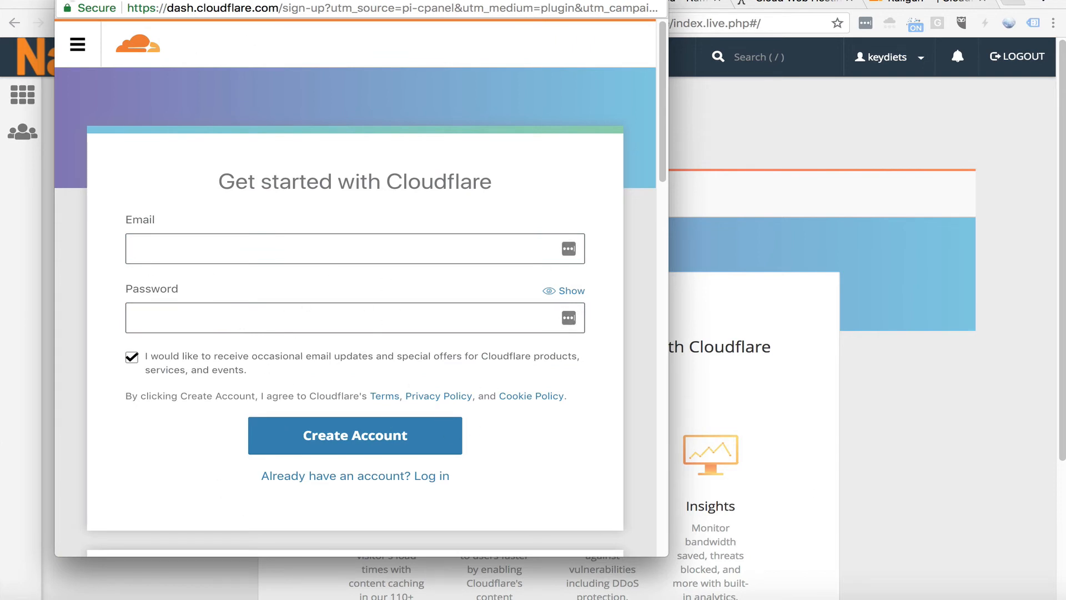
{"action": "left_click", "coordinate": [873, 580]}
{"action": "left_click", "coordinate": [647, 359]}
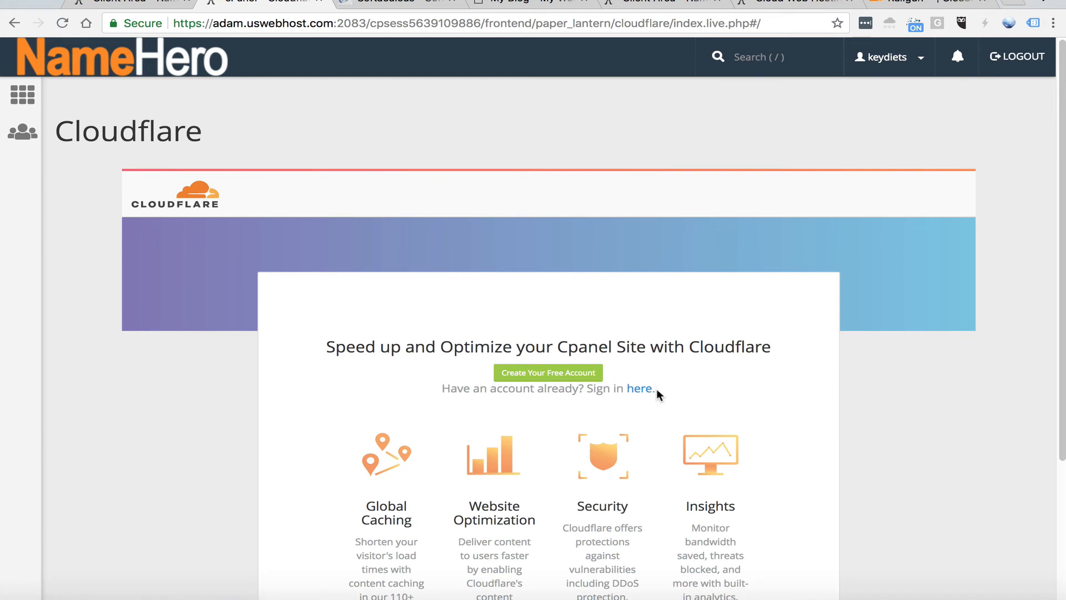
Open the Cloudflare login form in cPanel and view the sign-up page on Cloudflare's own website for comparison
{"action": "left_click", "coordinate": [644, 388]}
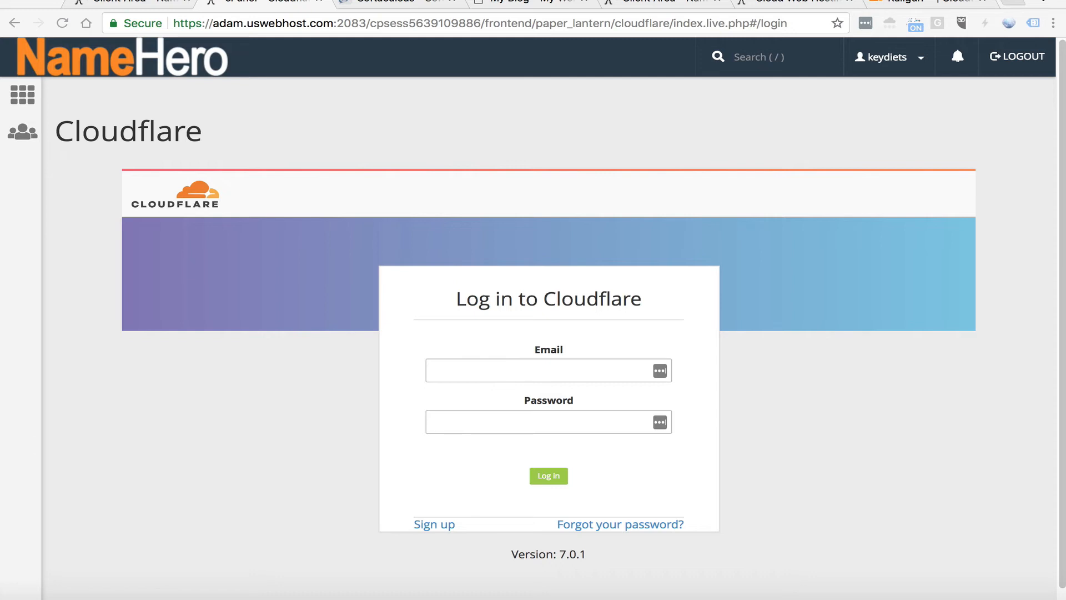
{"action": "left_click", "coordinate": [499, 363]}
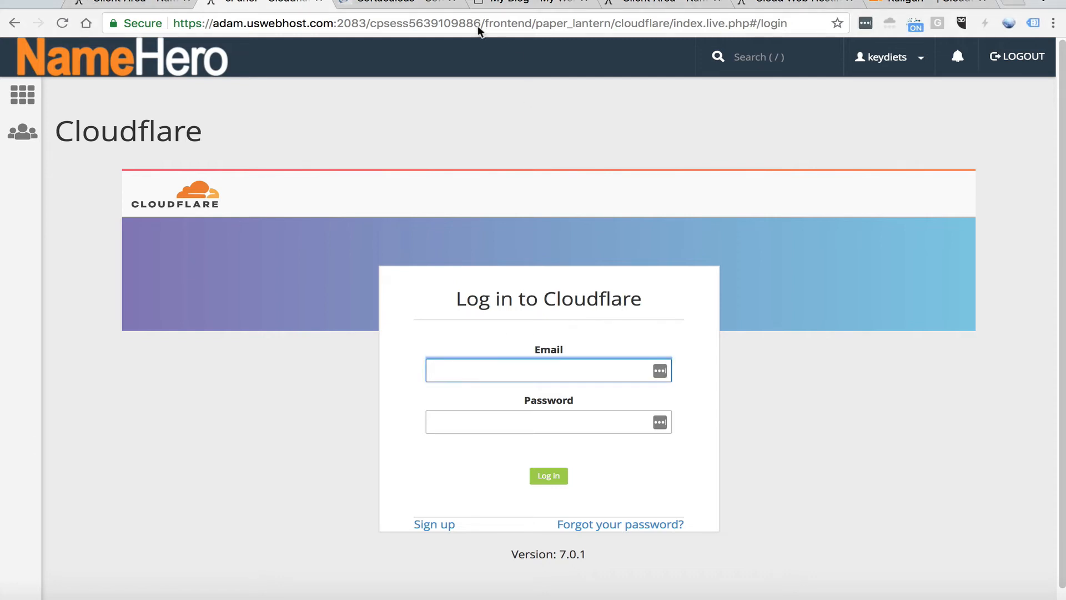
{"action": "left_click", "coordinate": [890, 1]}
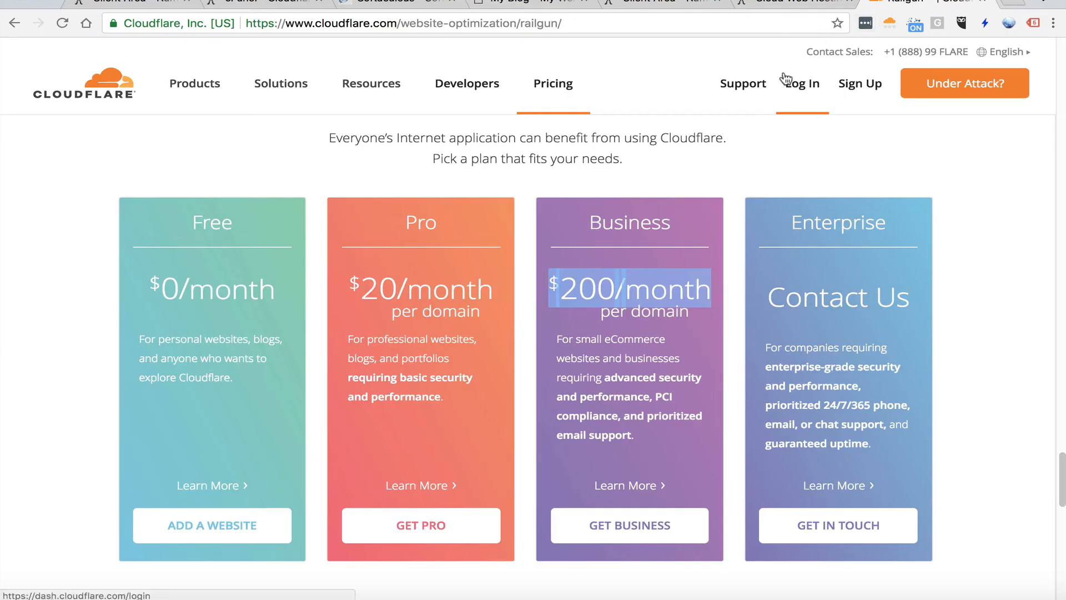
{"action": "left_click", "coordinate": [838, 92]}
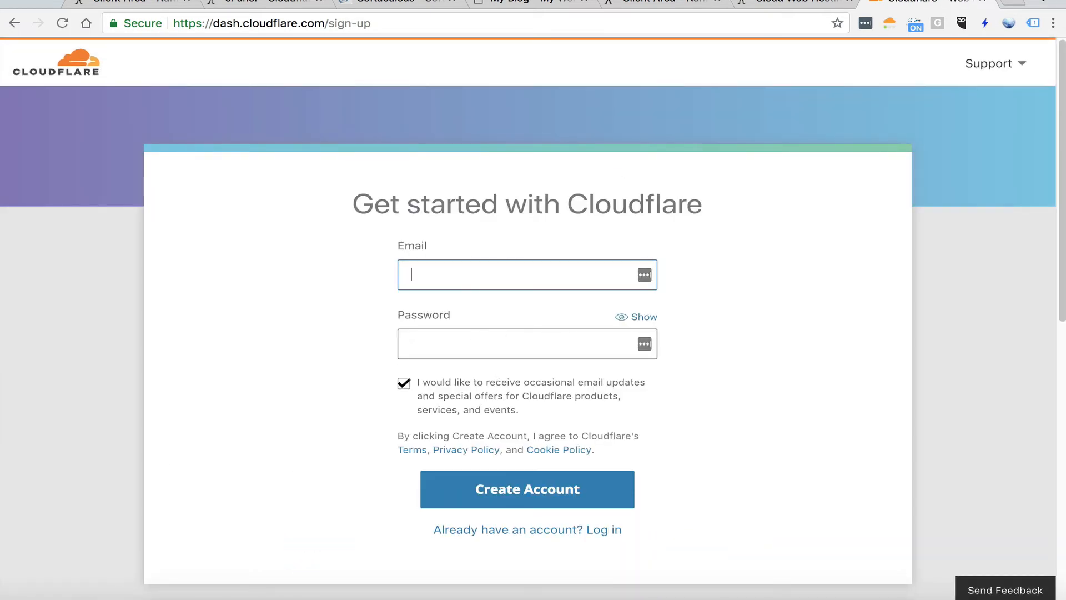
{"action": "left_click", "coordinate": [282, 3]}
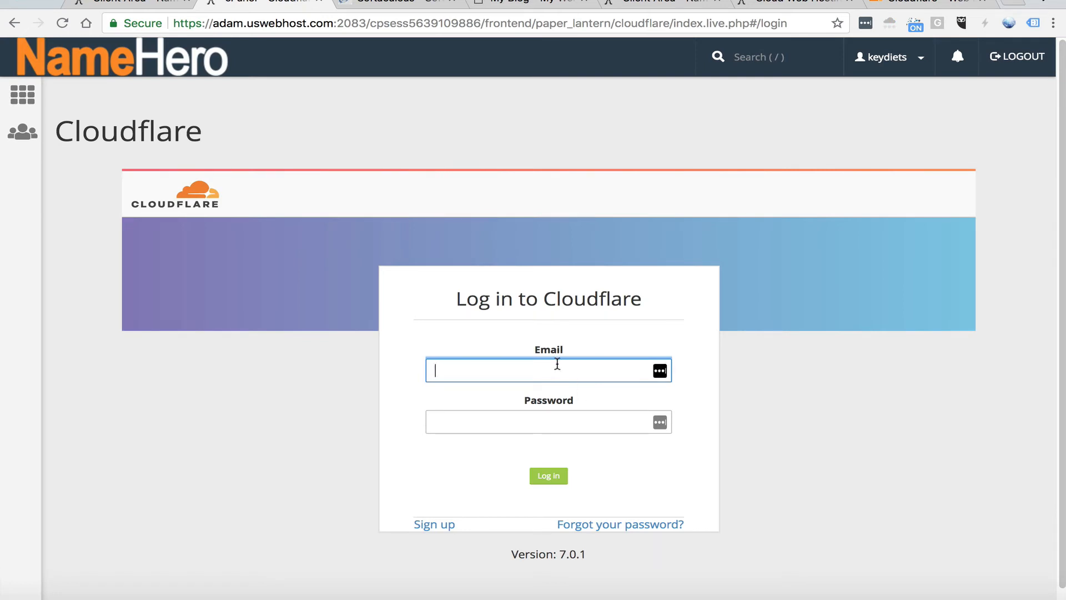
Log in to Cloudflare within cPanel by entering the account email and pasting the account password
{"action": "left_click", "coordinate": [556, 364]}
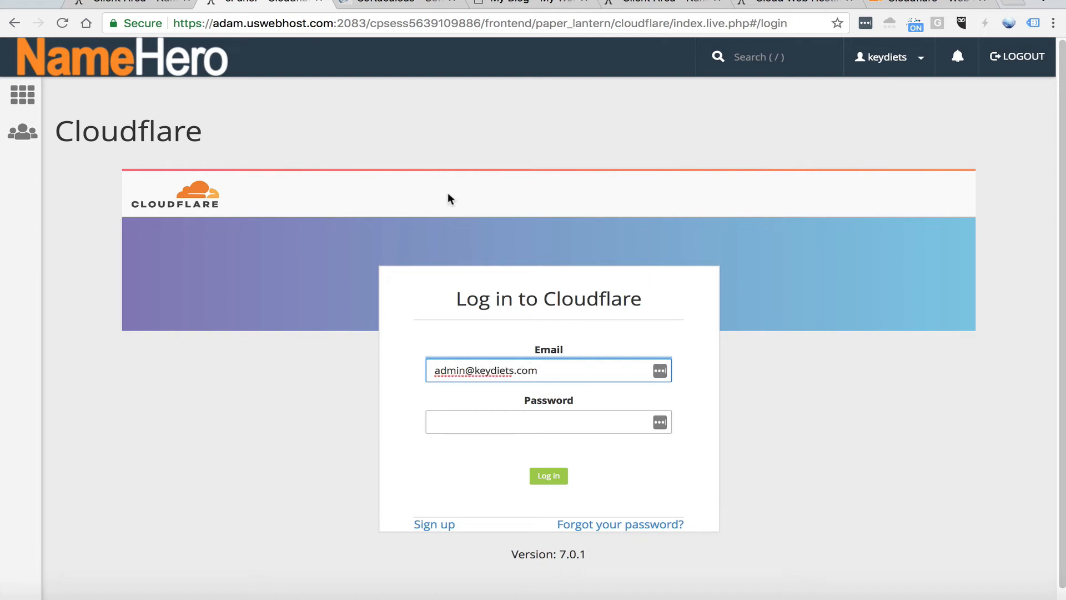
{"action": "left_click", "coordinate": [437, 421]}
{"action": "right_click", "coordinate": [437, 422]}
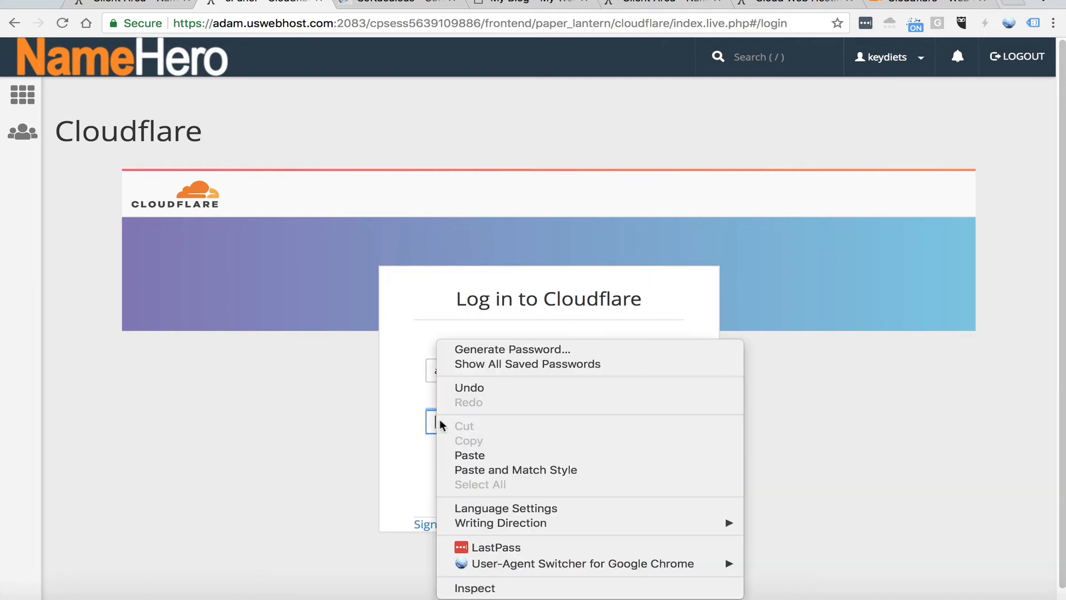
{"action": "left_click", "coordinate": [495, 454]}
{"action": "left_click", "coordinate": [562, 476]}
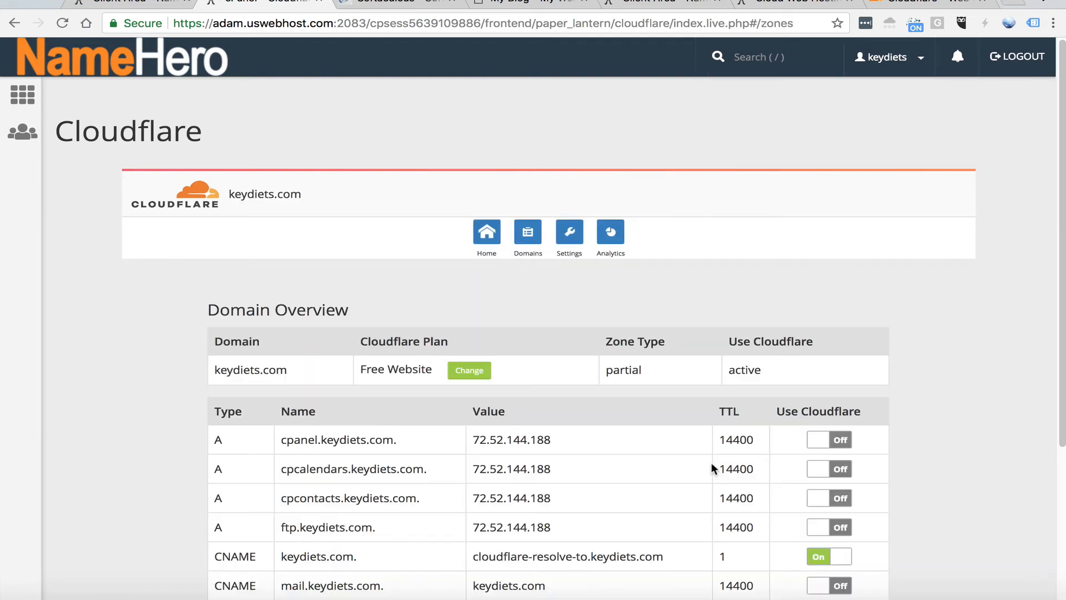
Remove the keydiets.com domain from Cloudflare and confirm the deletion
{"action": "scroll", "coordinate": [703, 468], "scroll_direction": "down", "scroll_amount": 4}
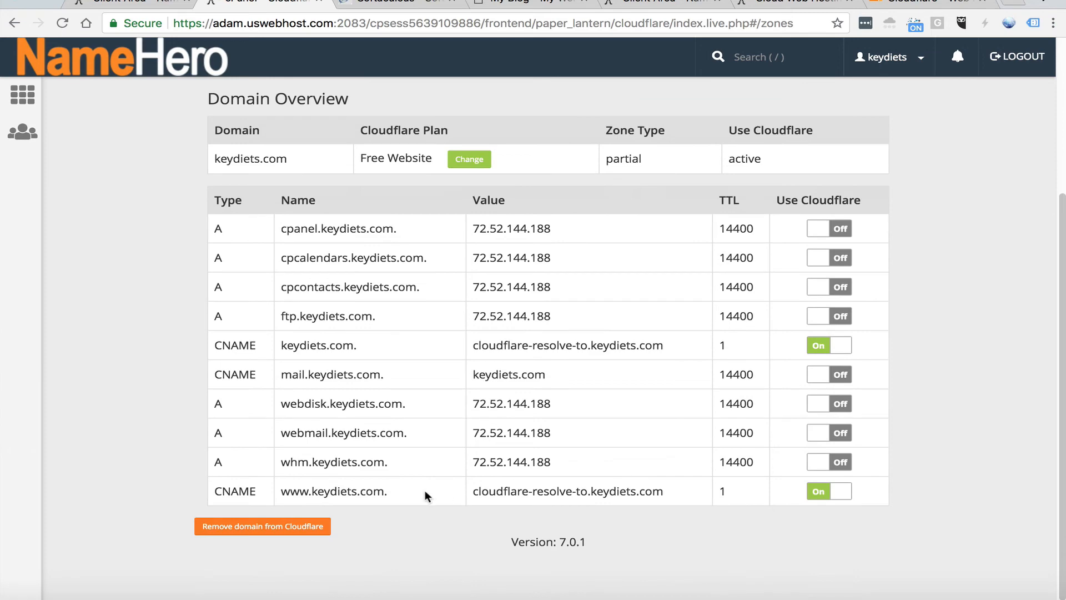
{"action": "left_click", "coordinate": [309, 524]}
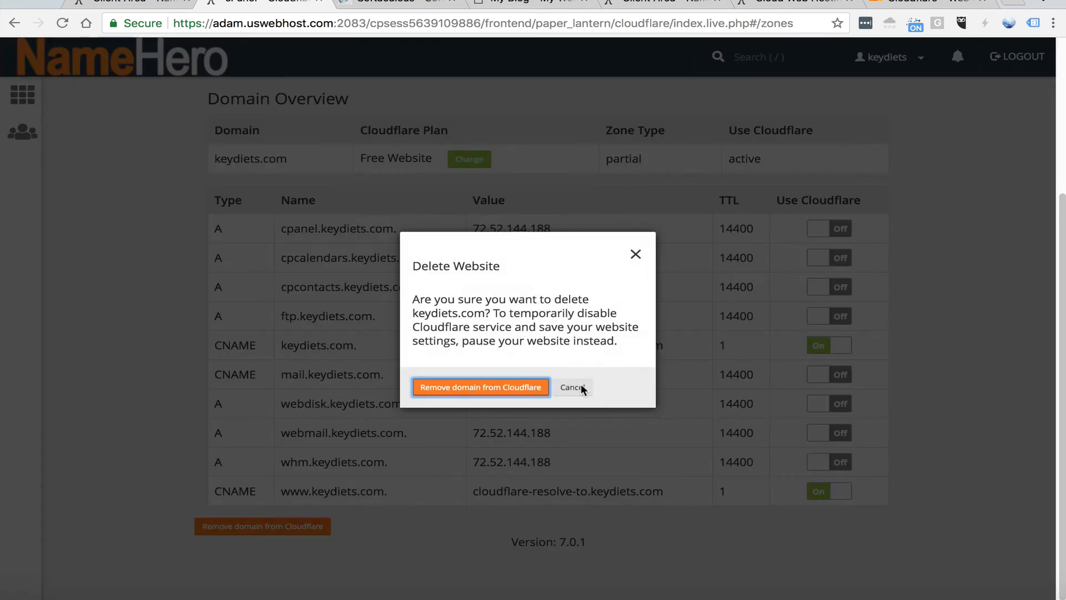
{"action": "left_click", "coordinate": [499, 386]}
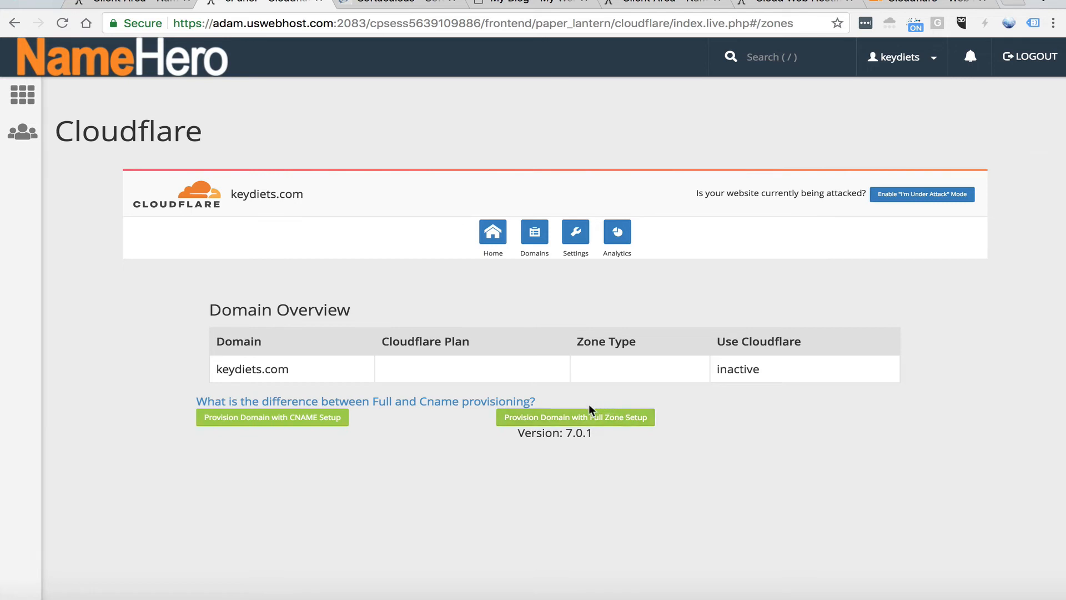
{"action": "left_click", "coordinate": [274, 425]}
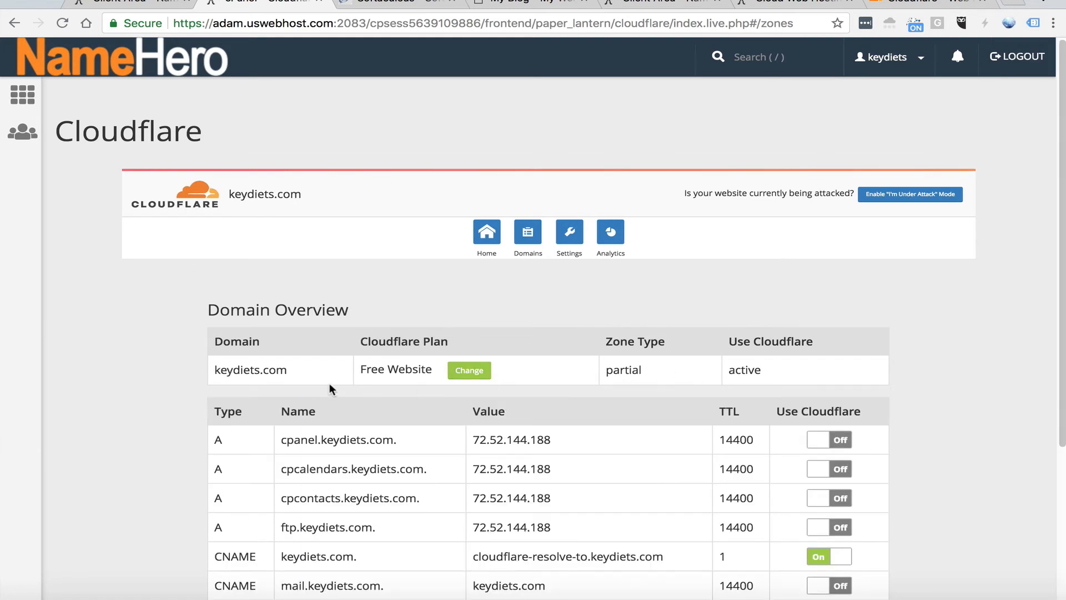
{"action": "scroll", "coordinate": [284, 392], "scroll_direction": "down", "scroll_amount": 3}
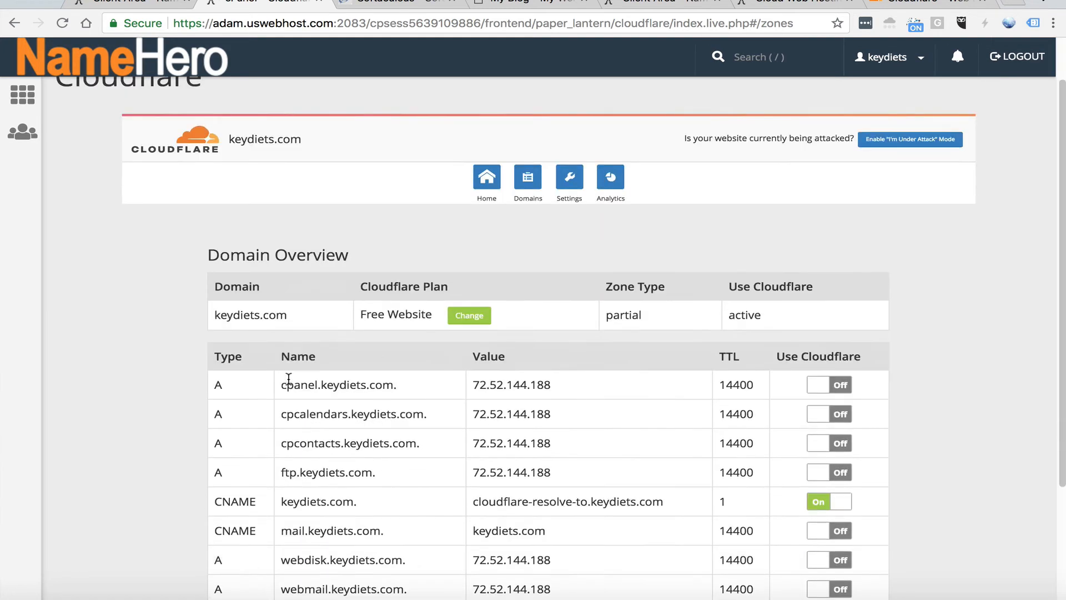
{"action": "scroll", "coordinate": [274, 381], "scroll_direction": "down", "scroll_amount": 1}
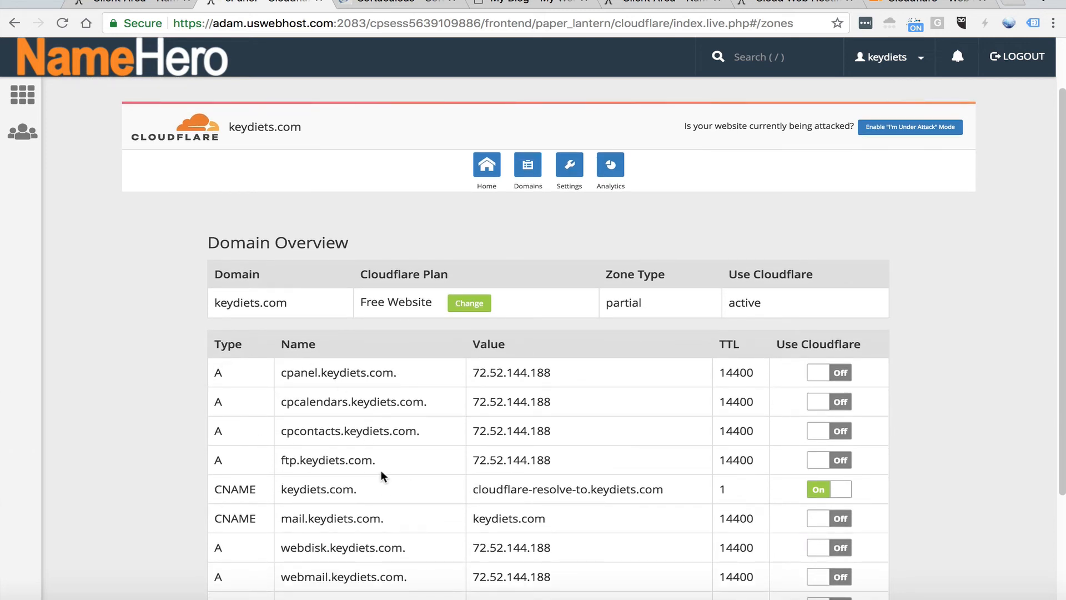
{"action": "scroll", "coordinate": [369, 463], "scroll_direction": "down", "scroll_amount": 1}
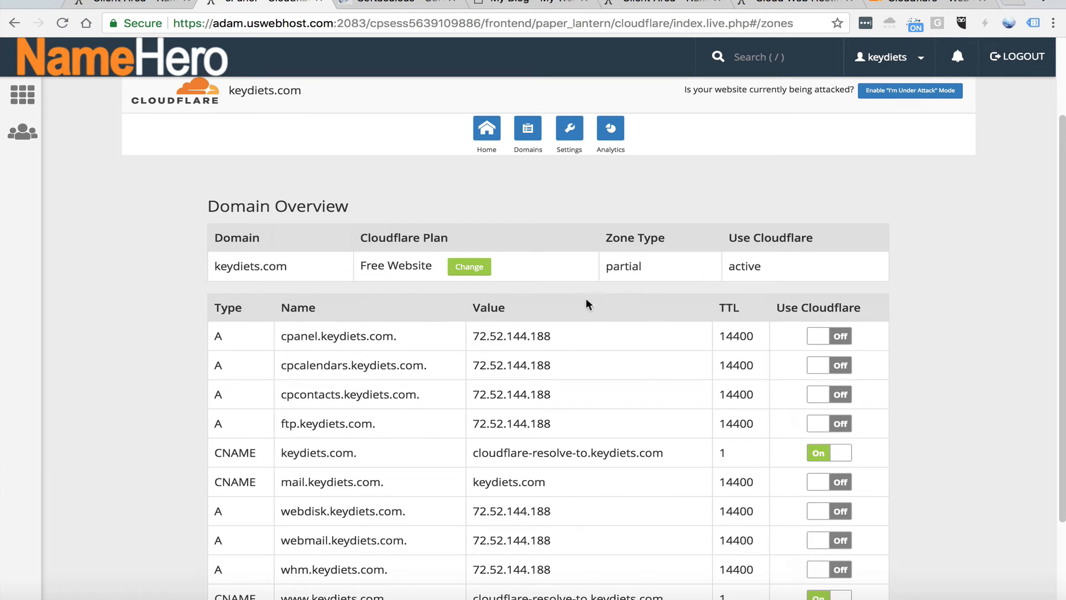
{"action": "scroll", "coordinate": [551, 436], "scroll_direction": "down", "scroll_amount": 2}
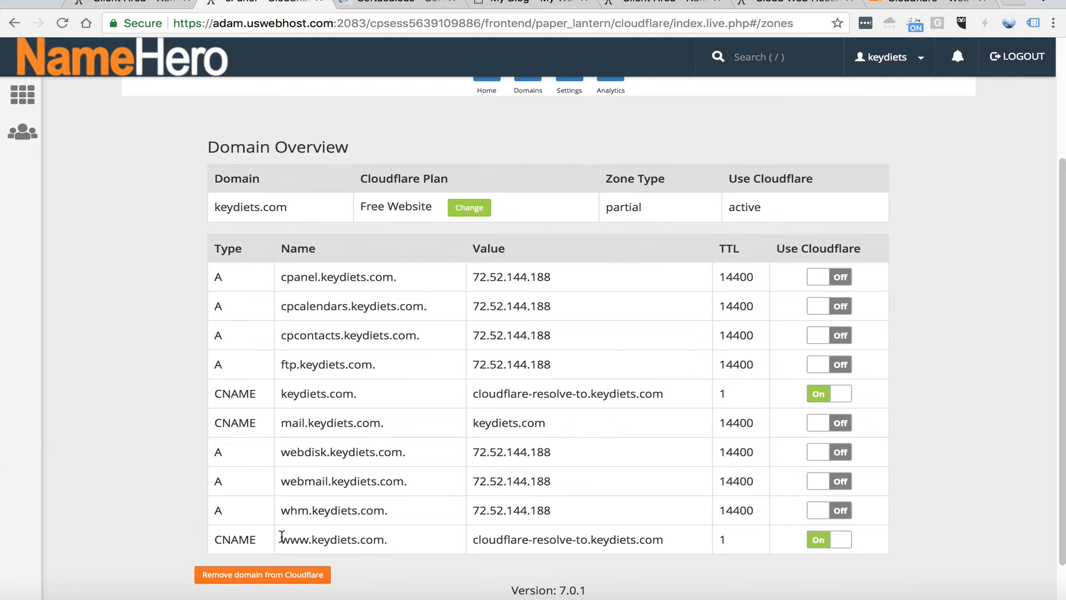
{"action": "left_click_drag", "start_coordinate": [281, 536], "coordinate": [379, 541]}
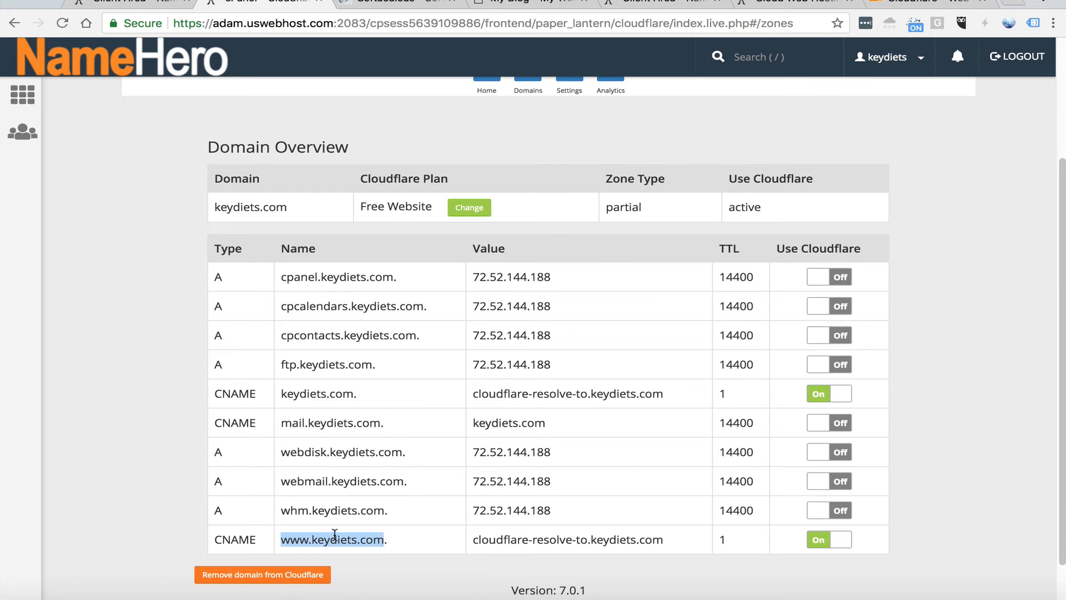
{"action": "left_click_drag", "start_coordinate": [503, 537], "coordinate": [532, 540]}
{"action": "scroll", "coordinate": [500, 533], "scroll_direction": "up", "scroll_amount": 2}
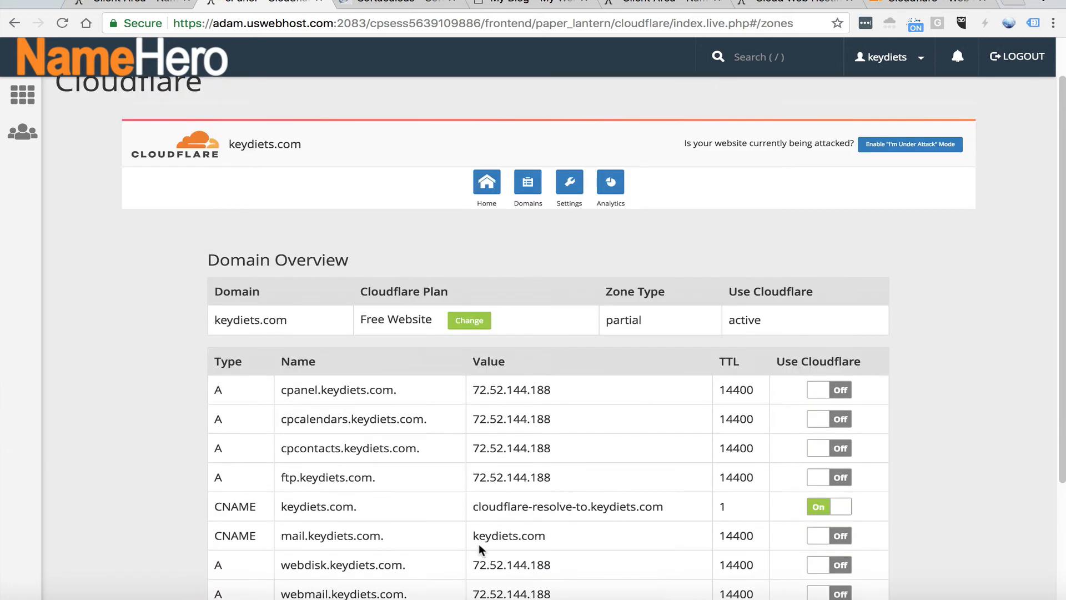
Return to the live keydiets.com site and examine whether its address uses the www prefix
{"action": "left_click", "coordinate": [505, 3]}
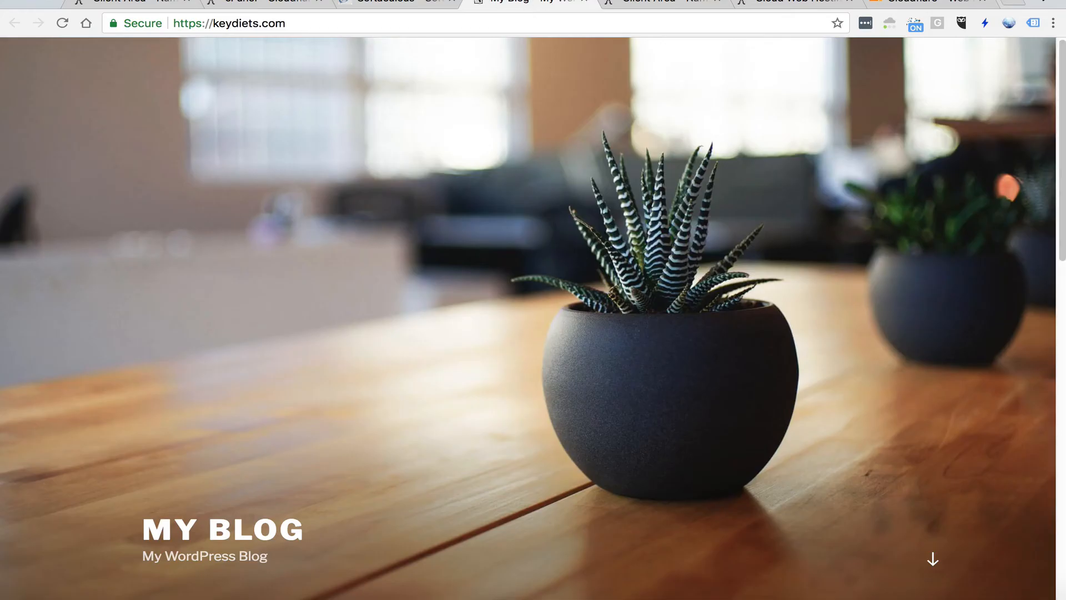
{"action": "left_click", "coordinate": [207, 21]}
{"action": "left_click", "coordinate": [215, 25]}
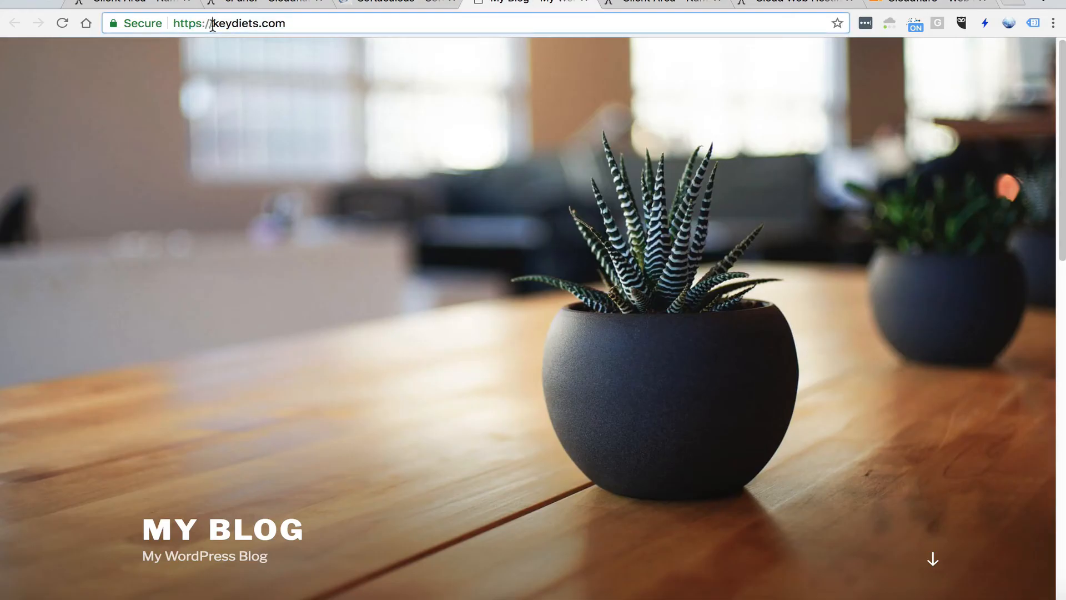
{"action": "left_click_drag", "start_coordinate": [309, 21], "coordinate": [172, 20]}
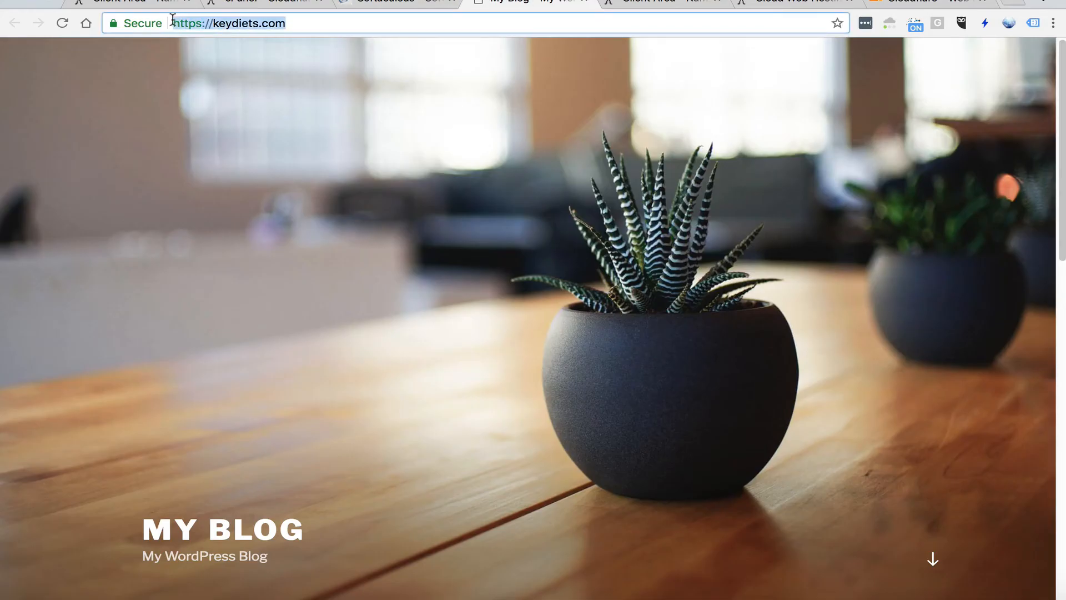
{"action": "left_click", "coordinate": [267, 19]}
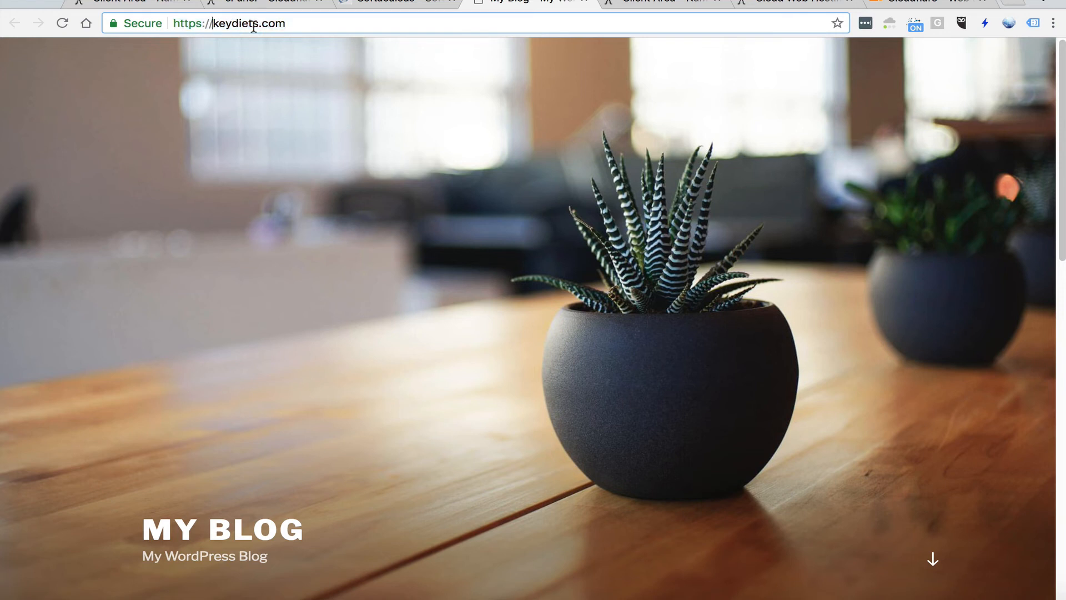
{"action": "type", "text": "www."}
{"action": "key", "text": "Return"}
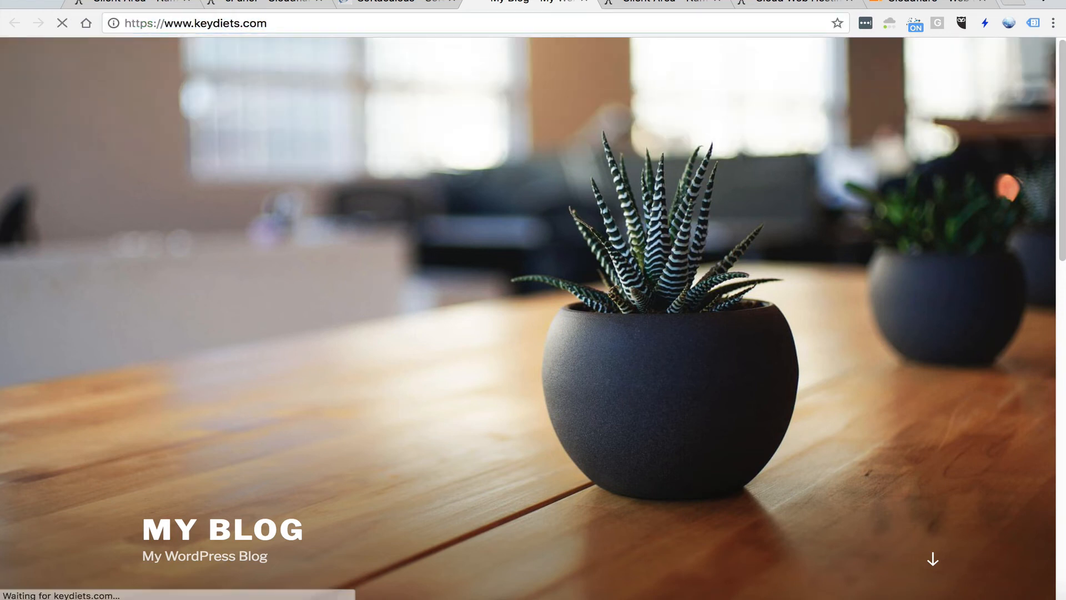
{"action": "left_click", "coordinate": [389, 3]}
{"action": "left_click", "coordinate": [371, 330]}
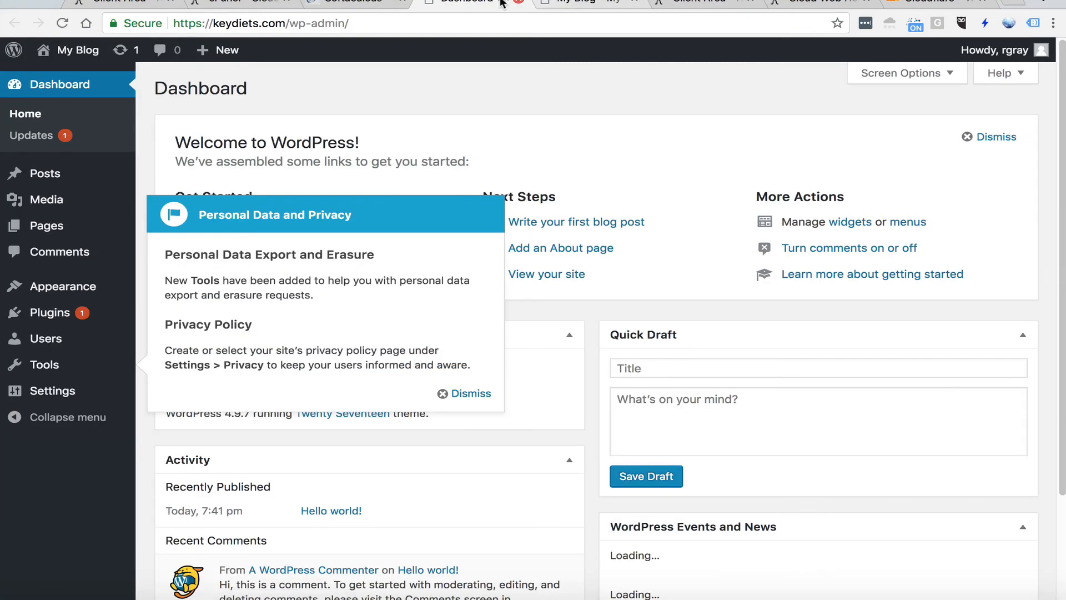
{"action": "left_click", "coordinate": [52, 390]}
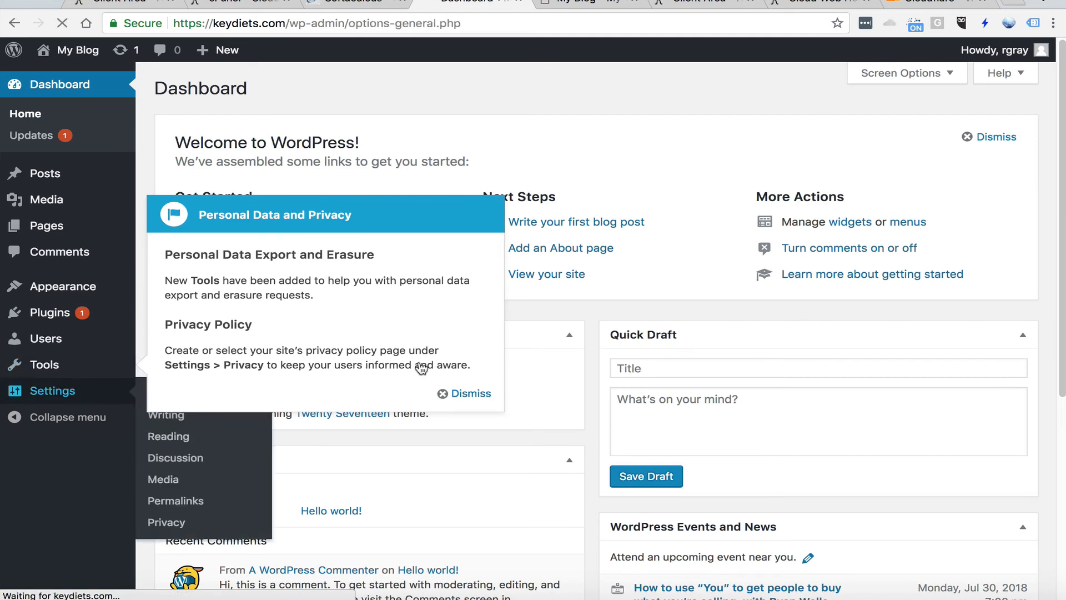
{"action": "left_click", "coordinate": [405, 239]}
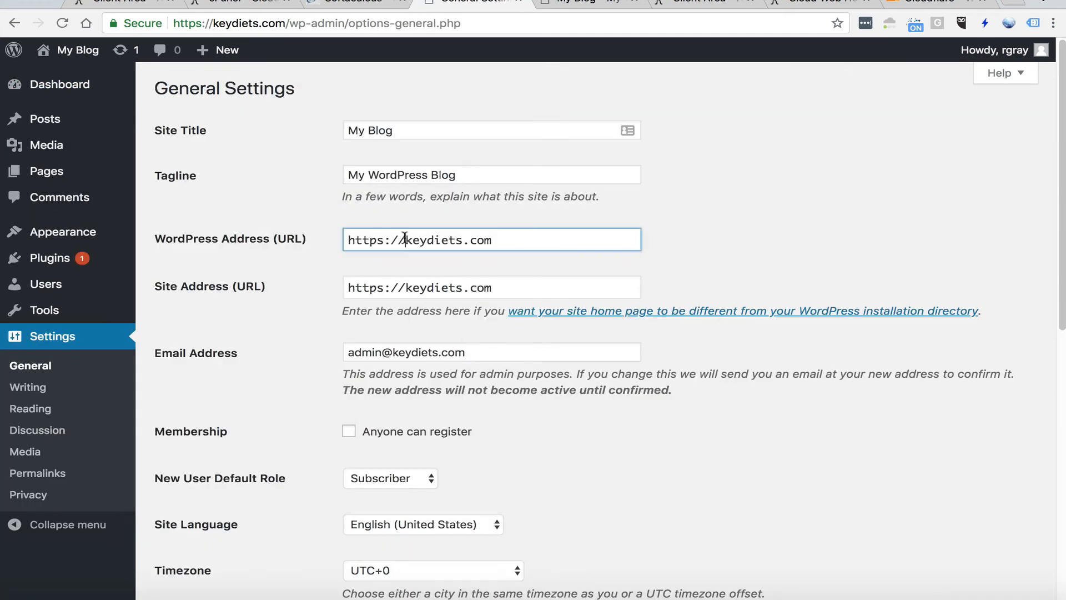
{"action": "type", "text": "www."}
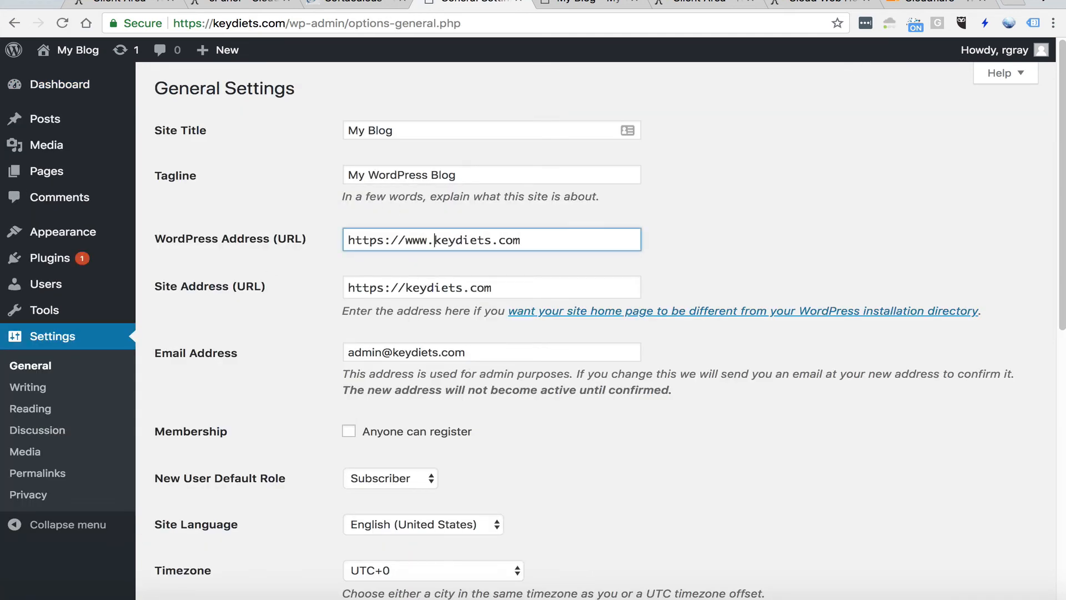
{"action": "left_click", "coordinate": [405, 289]}
{"action": "type", "text": "www."}
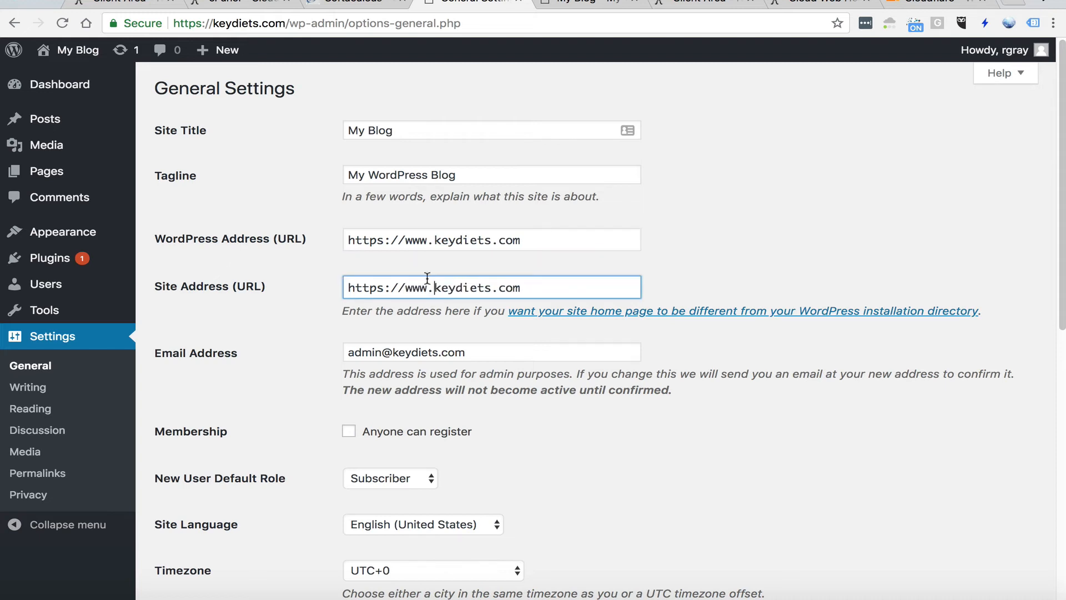
{"action": "left_click", "coordinate": [418, 240]}
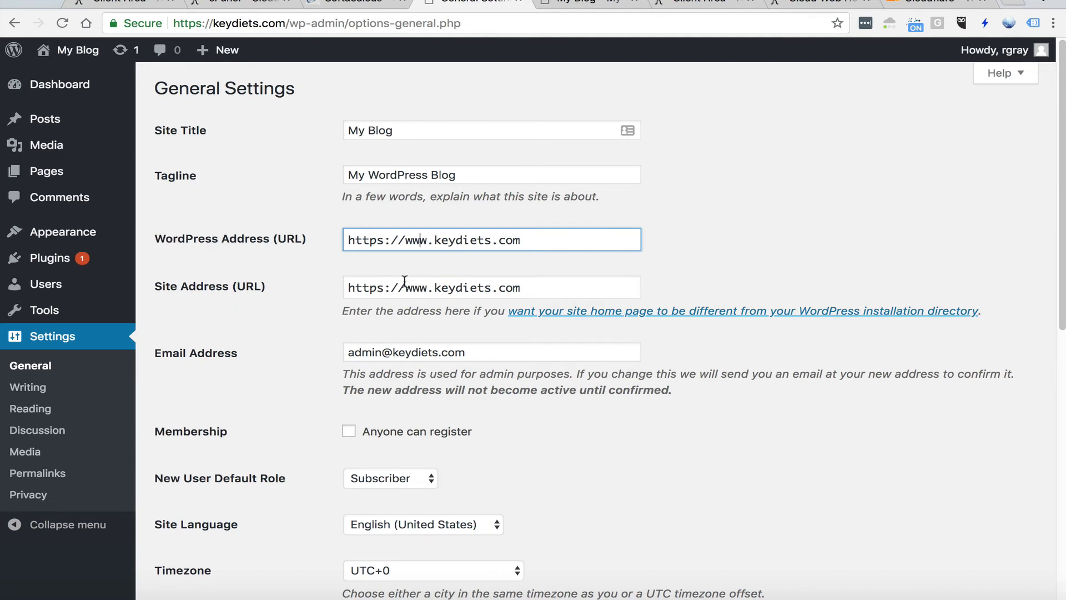
{"action": "scroll", "coordinate": [405, 280], "scroll_direction": "down", "scroll_amount": 10}
{"action": "left_click", "coordinate": [218, 525]}
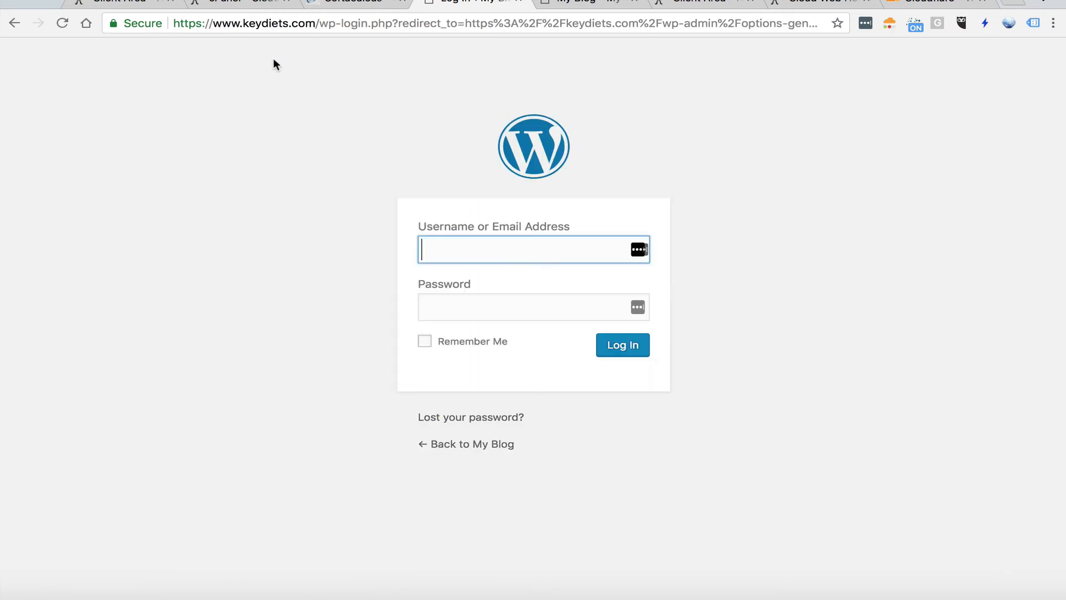
{"action": "left_click_drag", "start_coordinate": [307, 24], "coordinate": [809, 33]}
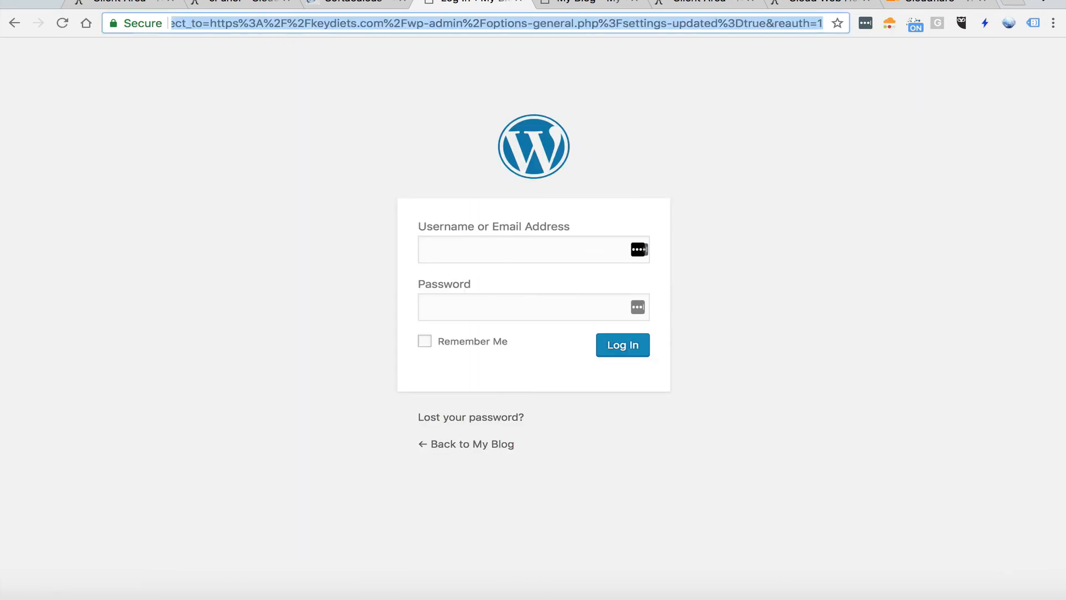
{"action": "key", "text": "BackSpace"}
{"action": "key", "text": "Return"}
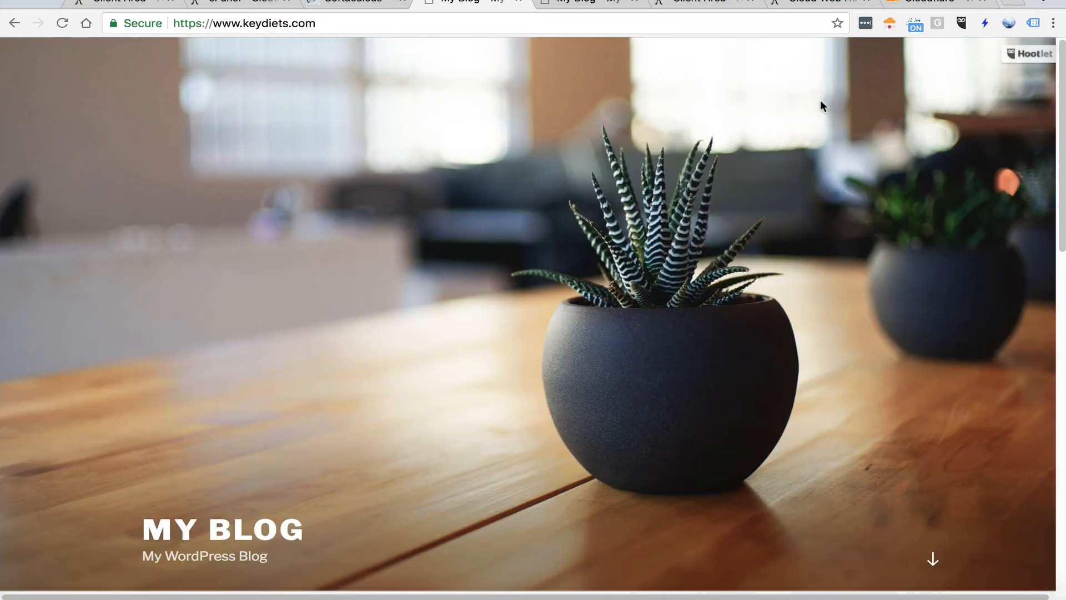
{"action": "left_click", "coordinate": [889, 23]}
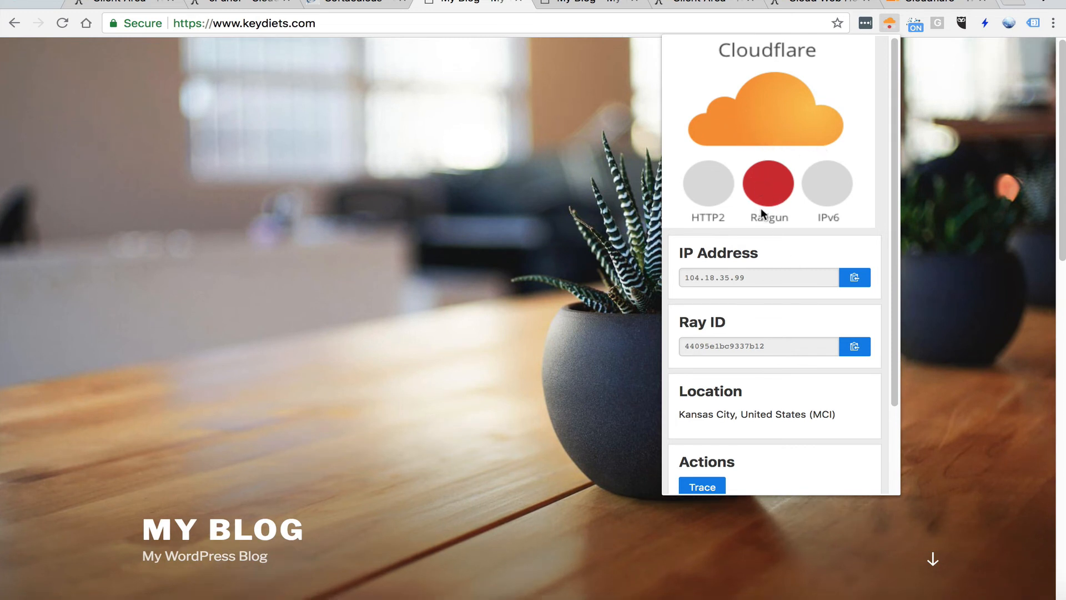
Return to the Cloudflare plugin in cPanel and review the security and speed settings for keydiets.com
{"action": "left_click", "coordinate": [357, 7]}
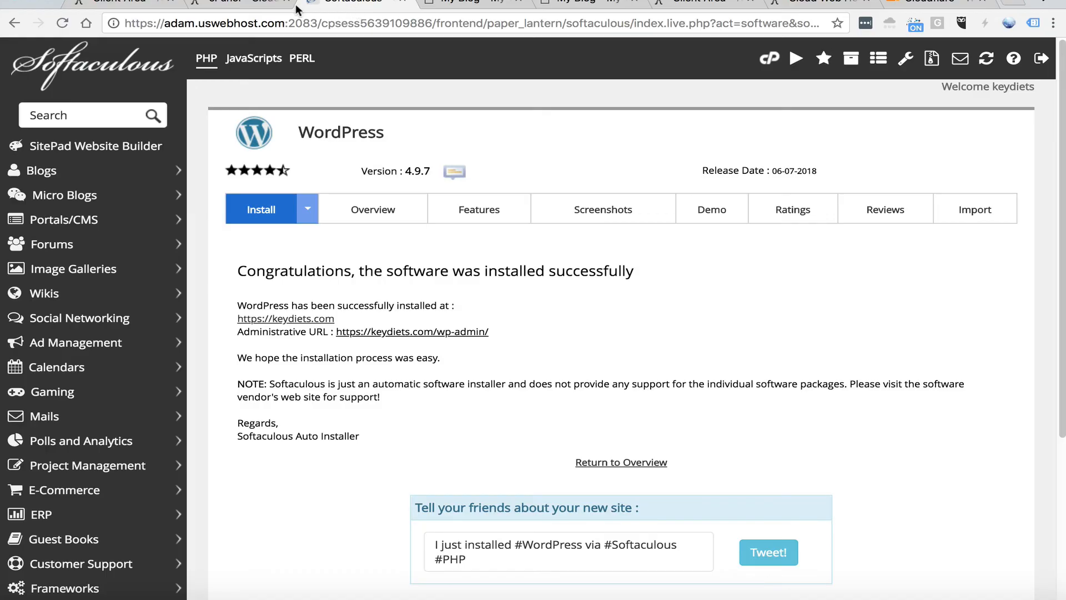
{"action": "left_click", "coordinate": [257, 3]}
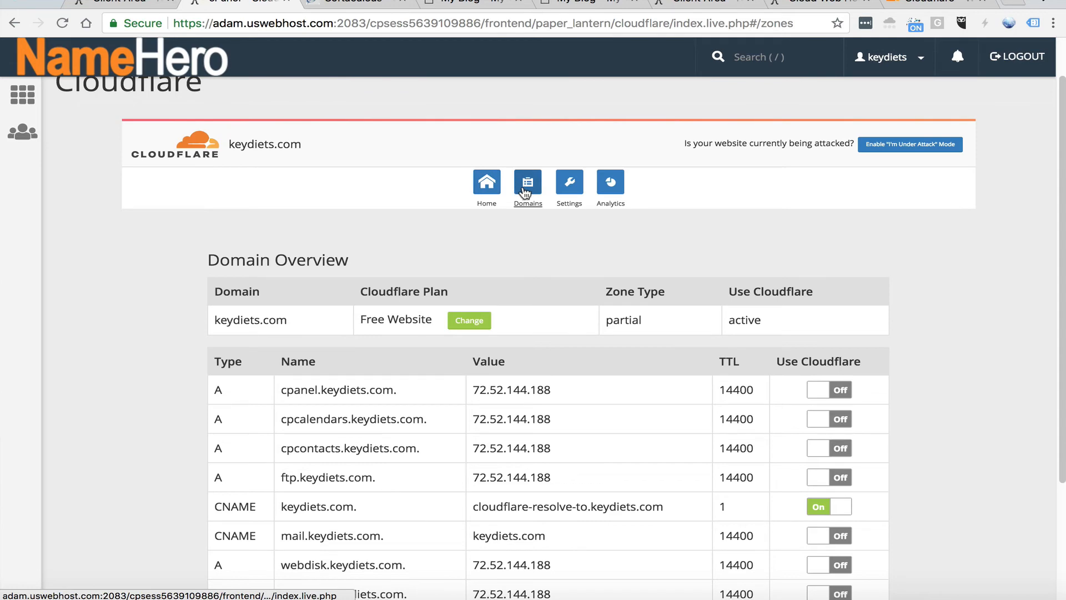
{"action": "left_click", "coordinate": [554, 198]}
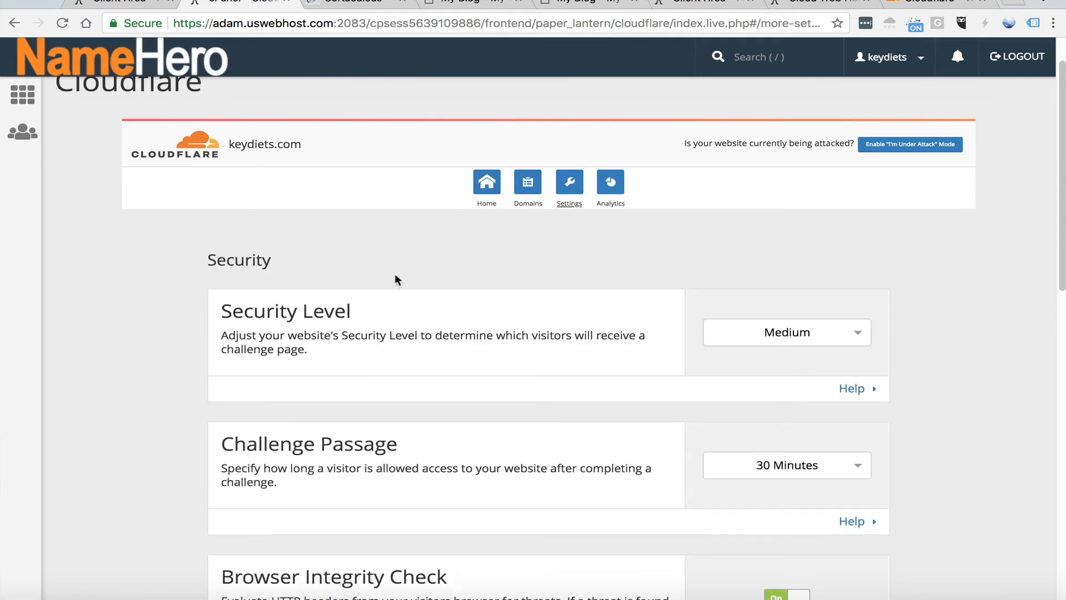
{"action": "scroll", "coordinate": [348, 284], "scroll_direction": "down", "scroll_amount": 10}
{"action": "scroll", "coordinate": [433, 292], "scroll_direction": "down", "scroll_amount": 3}
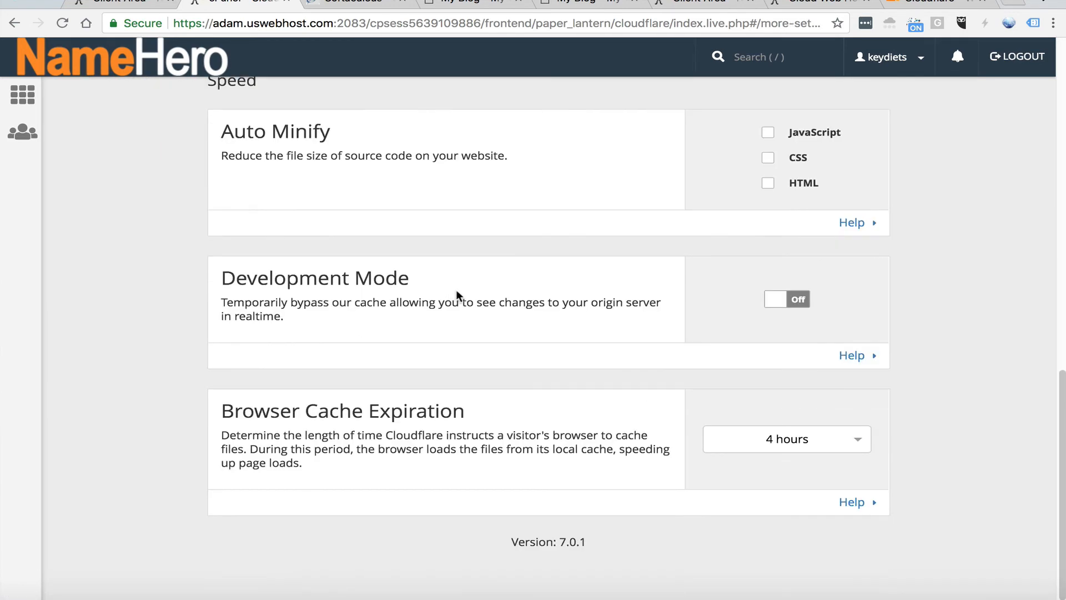
{"action": "scroll", "coordinate": [466, 294], "scroll_direction": "up", "scroll_amount": 15}
Connect the LW Central Railgun to the website in the Cloudflare home settings, and switch it off again
{"action": "left_click", "coordinate": [493, 229]}
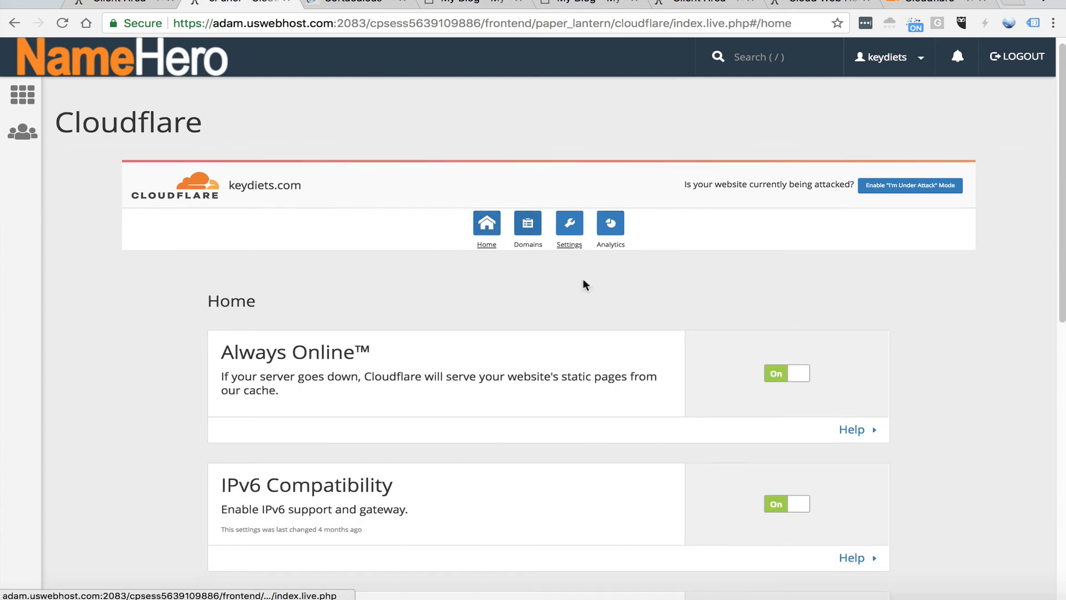
{"action": "scroll", "coordinate": [572, 285], "scroll_direction": "down", "scroll_amount": 10}
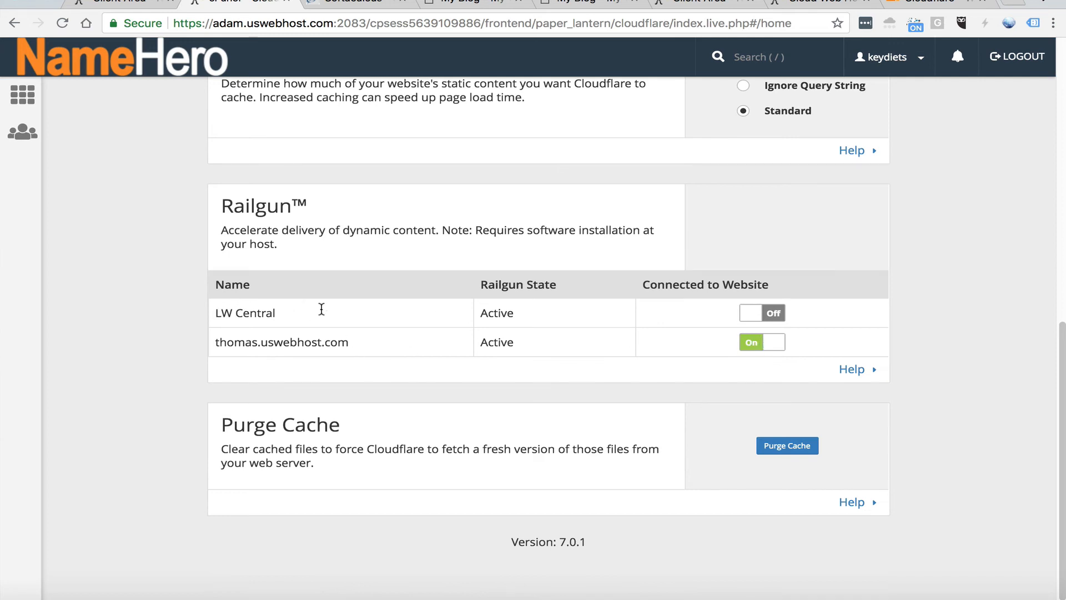
{"action": "left_click", "coordinate": [773, 314]}
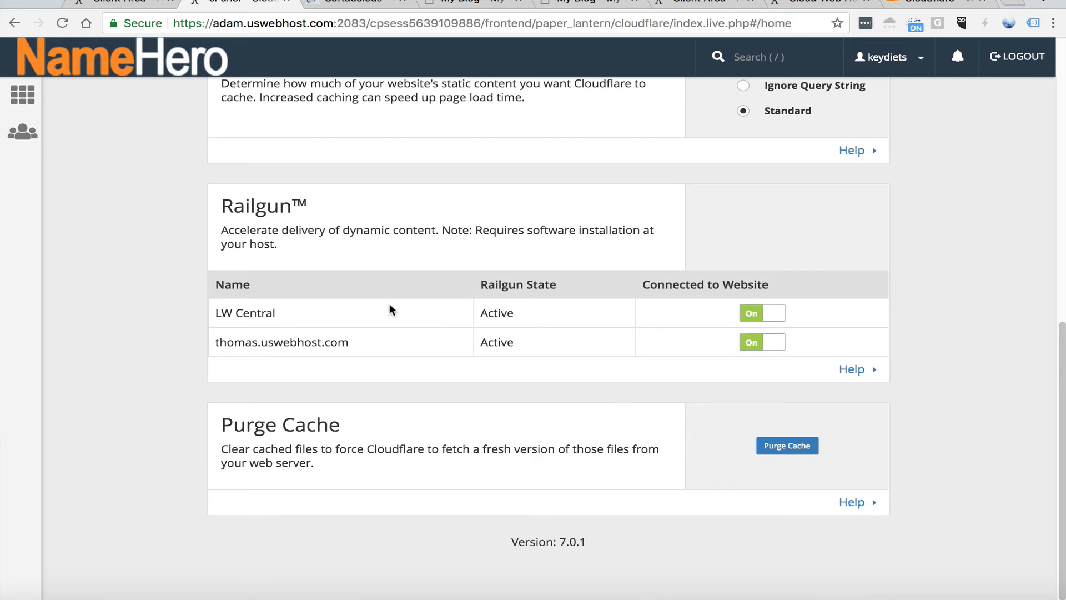
{"action": "left_click", "coordinate": [779, 315]}
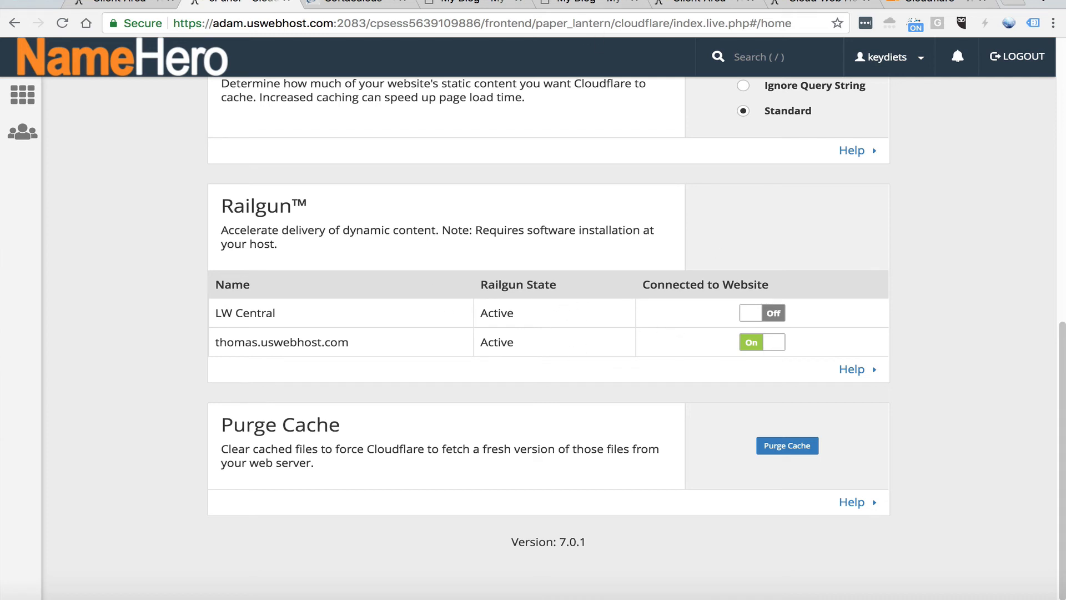
Check the Cloudflare status of the already open keydiets.com page, reload it, and check the status again
{"action": "left_click", "coordinate": [567, 3]}
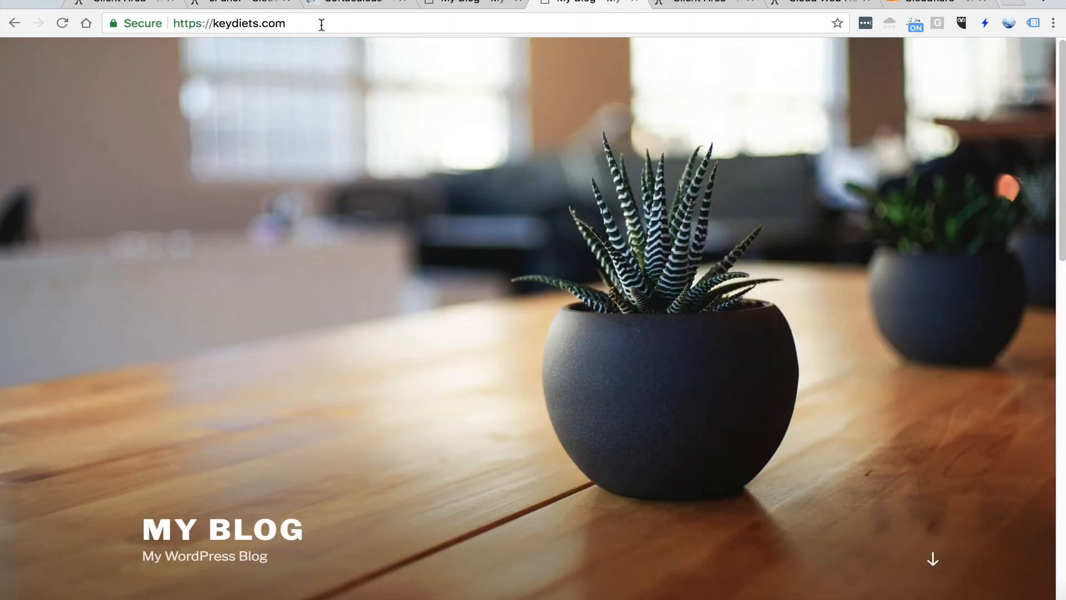
{"action": "left_click", "coordinate": [294, 24]}
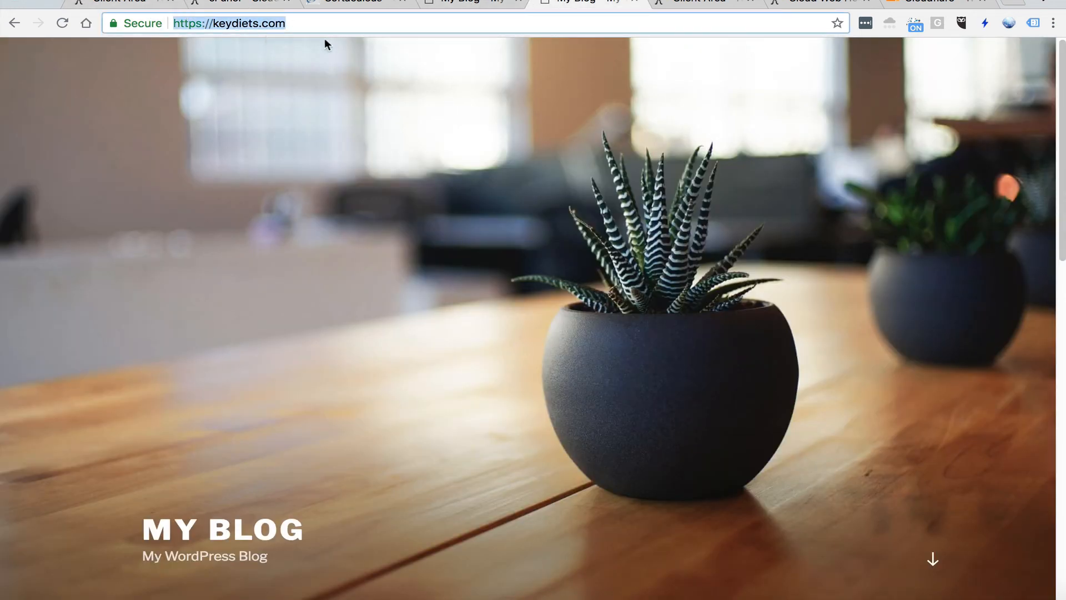
{"action": "left_click", "coordinate": [889, 24]}
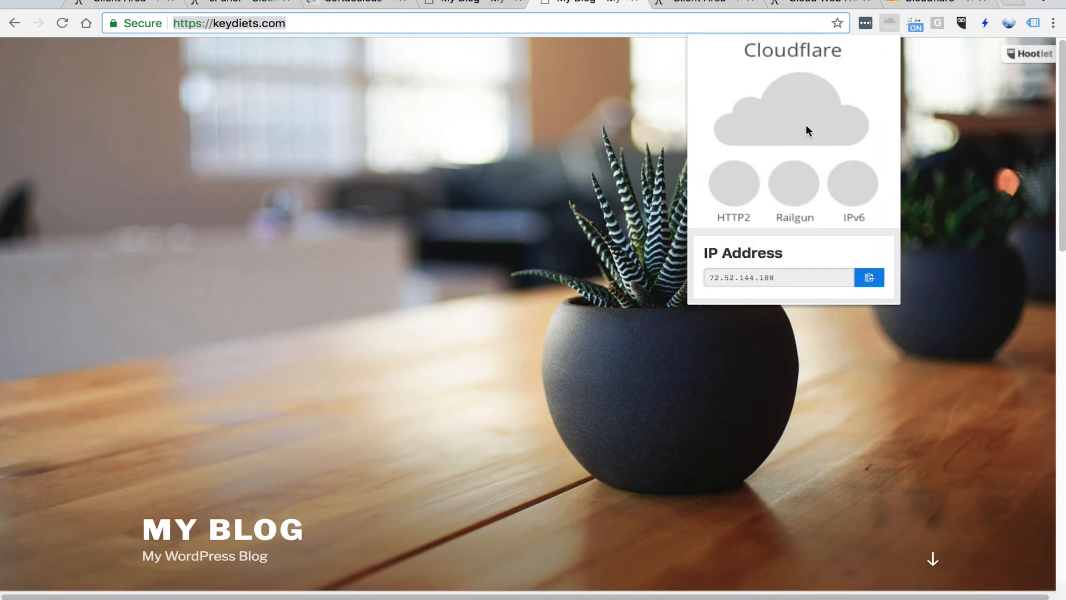
{"action": "left_click", "coordinate": [263, 24]}
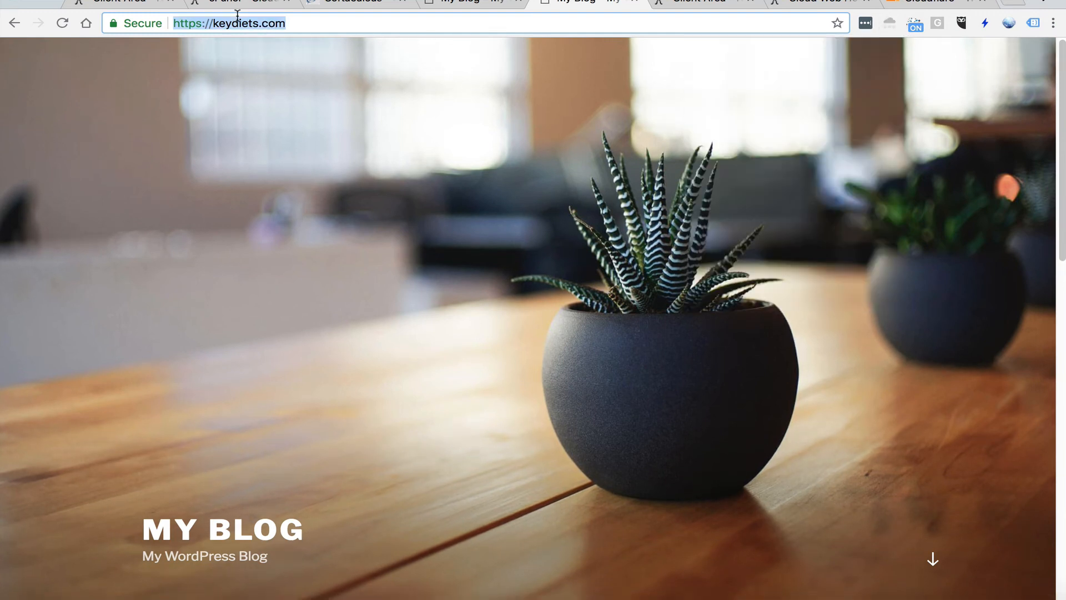
{"action": "left_click", "coordinate": [61, 24]}
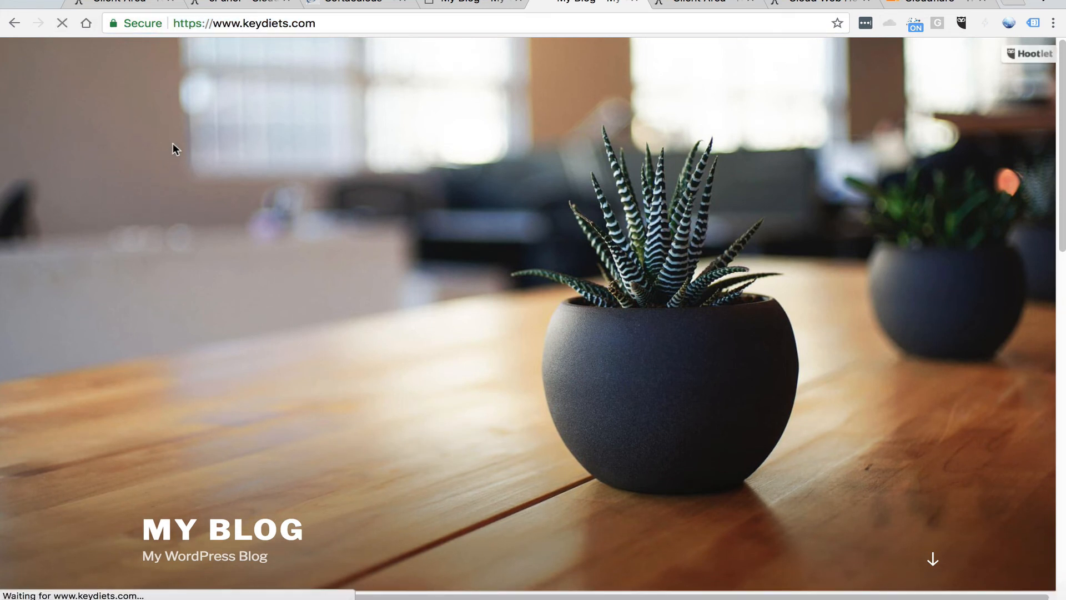
{"action": "left_click", "coordinate": [889, 23]}
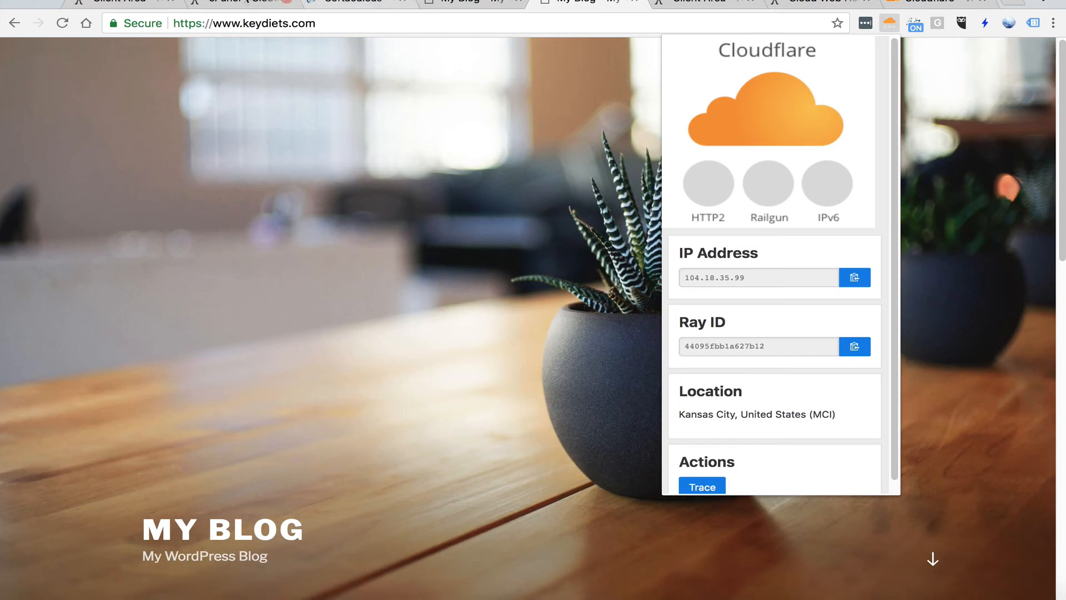
Go back to the Cloudflare home settings in cPanel and examine which Railguns are connected to the website
{"action": "left_click", "coordinate": [258, 3]}
{"action": "left_click", "coordinate": [348, 2]}
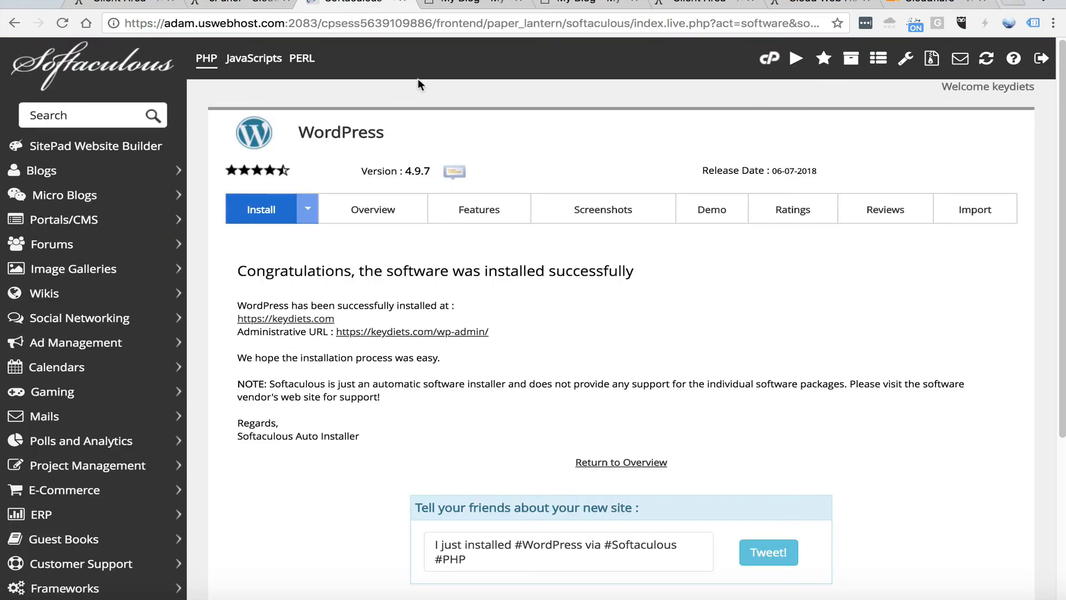
{"action": "left_click", "coordinate": [251, 4]}
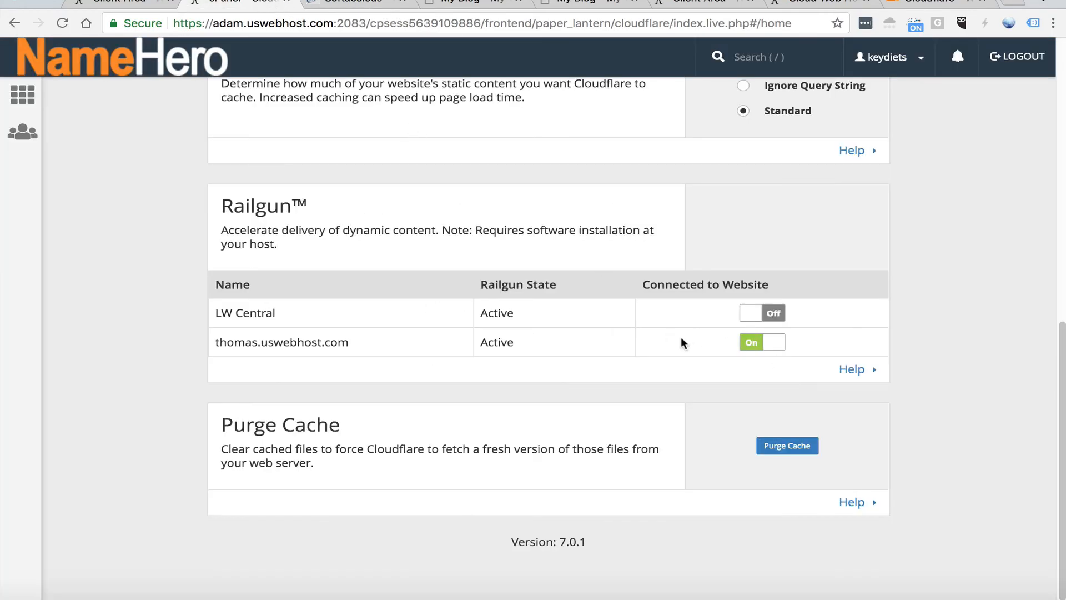
{"action": "scroll", "coordinate": [525, 324], "scroll_direction": "up", "scroll_amount": 10}
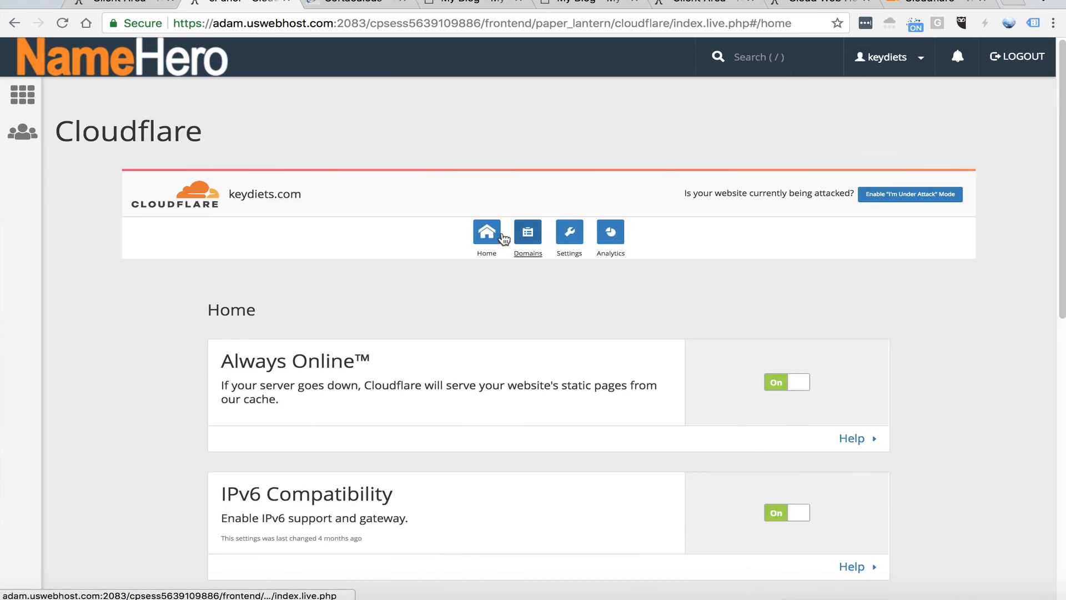
{"action": "left_click", "coordinate": [527, 234]}
{"action": "left_click", "coordinate": [491, 236]}
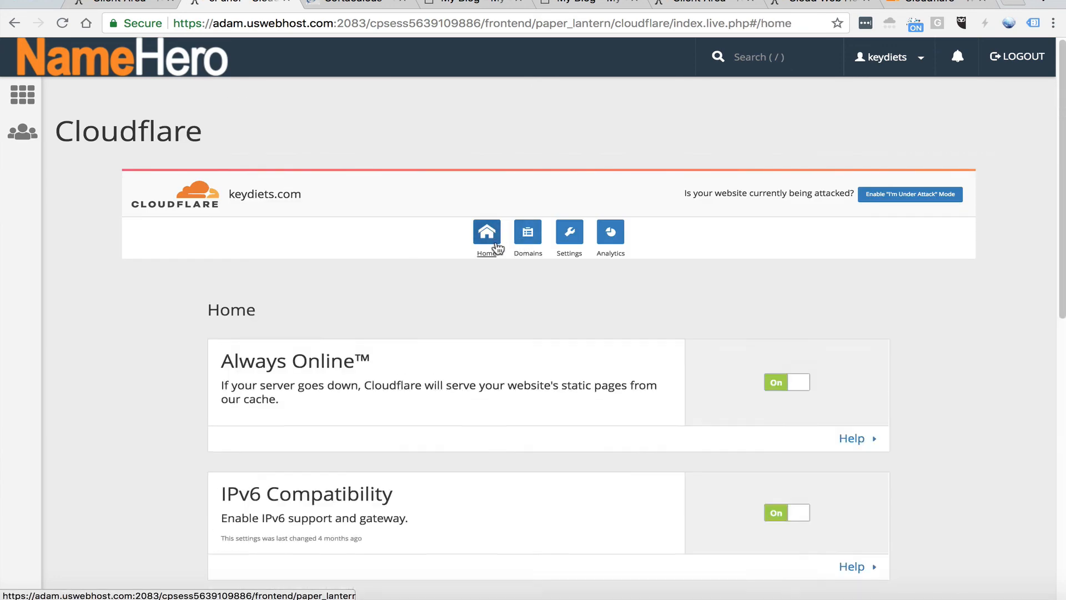
{"action": "scroll", "coordinate": [423, 300], "scroll_direction": "down", "scroll_amount": 15}
{"action": "scroll", "coordinate": [424, 296], "scroll_direction": "down", "scroll_amount": 1}
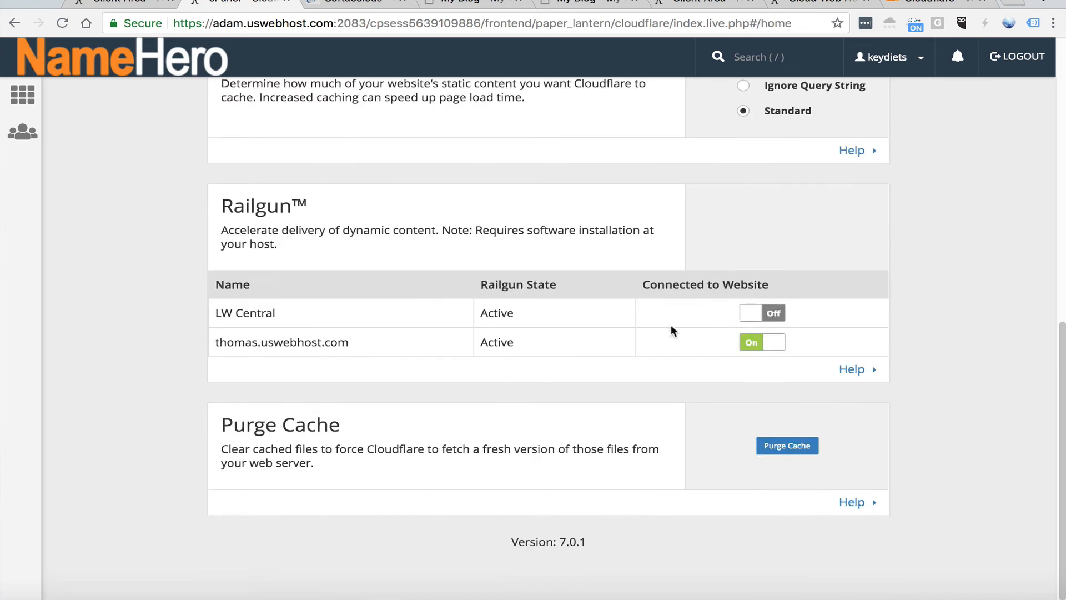
{"action": "left_click", "coordinate": [606, 7]}
{"action": "left_click", "coordinate": [62, 23]}
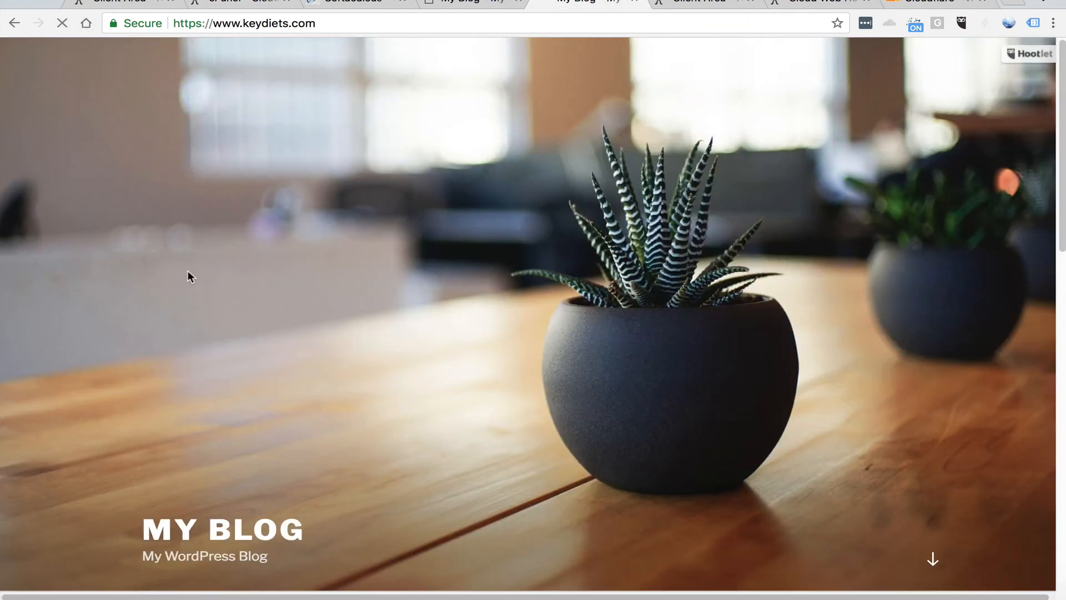
{"action": "left_click", "coordinate": [895, 26]}
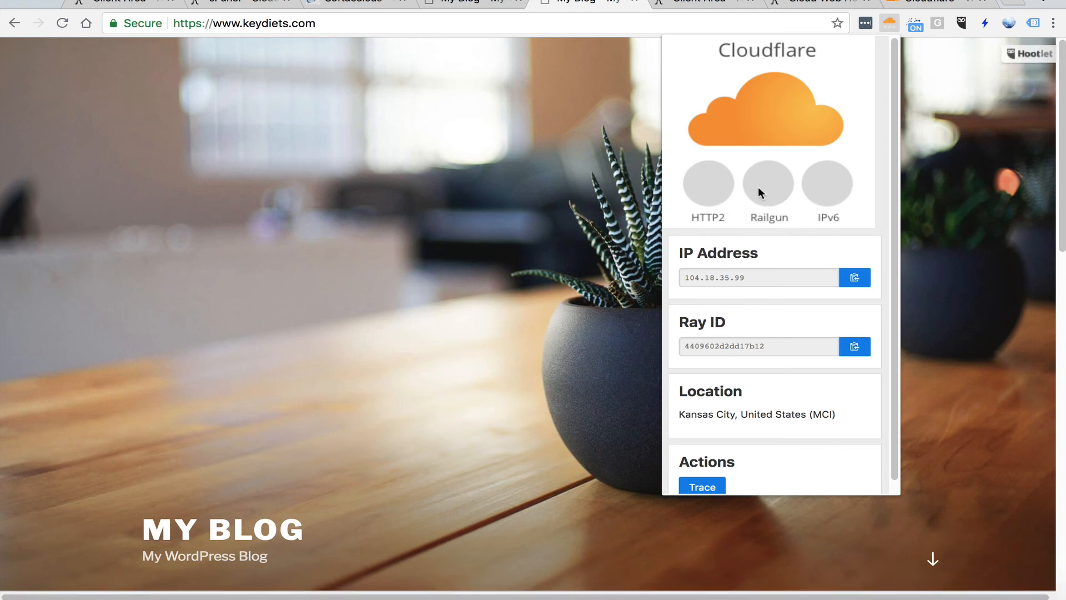
{"action": "scroll", "coordinate": [759, 203], "scroll_direction": "down", "scroll_amount": 1}
{"action": "scroll", "coordinate": [759, 203], "scroll_direction": "up", "scroll_amount": 1}
{"action": "scroll", "coordinate": [757, 200], "scroll_direction": "down", "scroll_amount": 1}
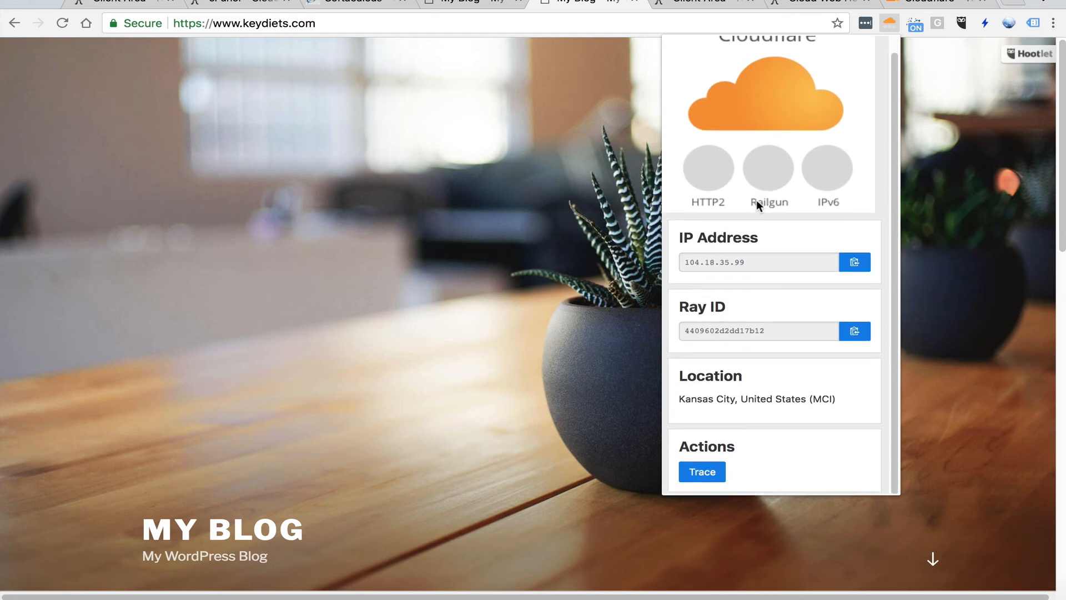
{"action": "scroll", "coordinate": [757, 199], "scroll_direction": "up", "scroll_amount": 1}
{"action": "left_click", "coordinate": [631, 447]}
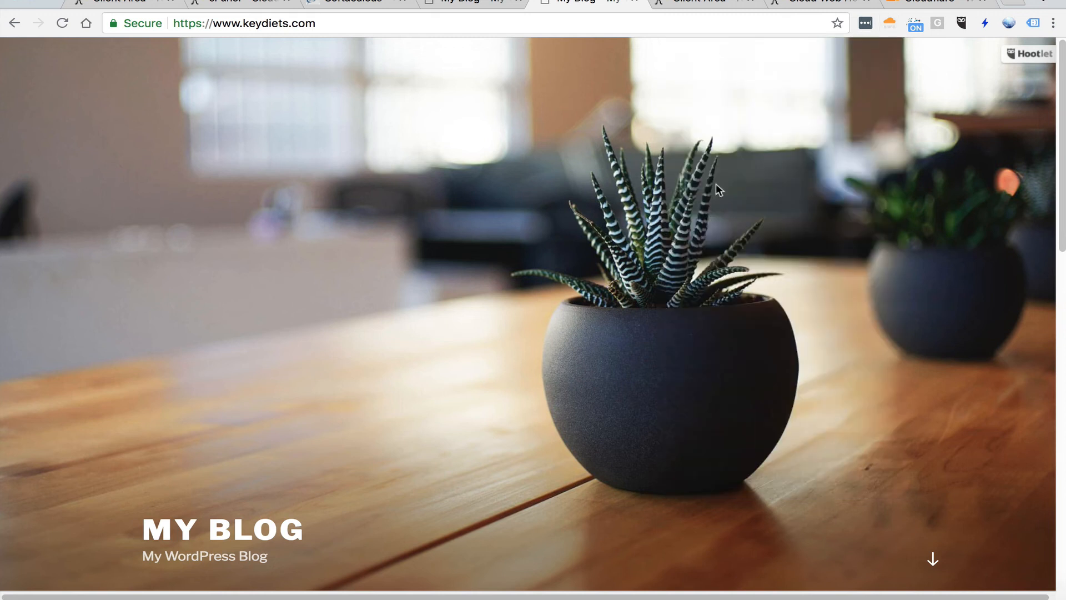
{"action": "left_click", "coordinate": [889, 23]}
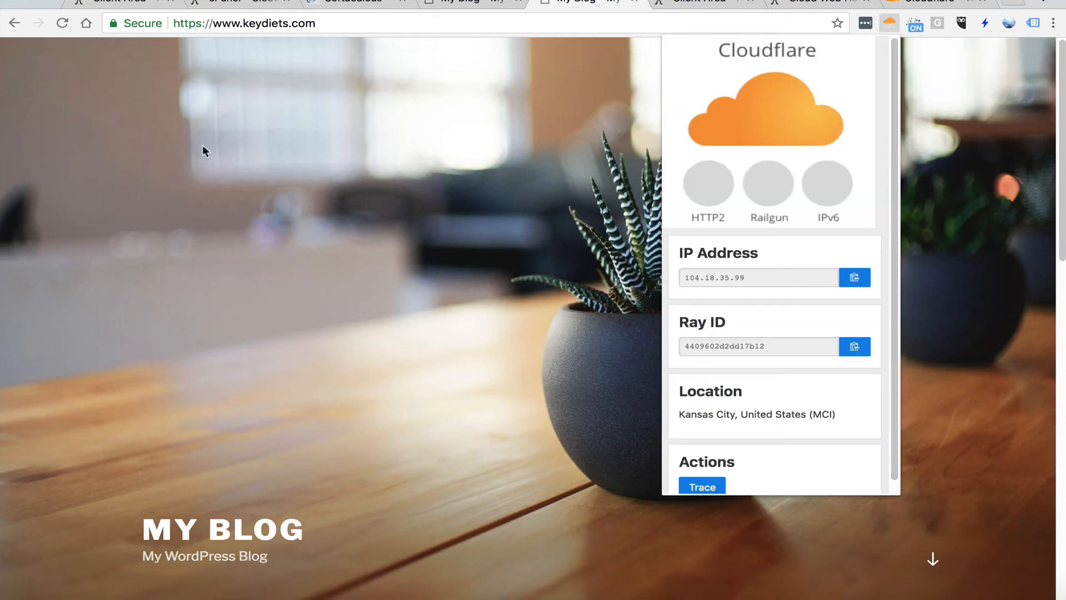
Switch to the other open keydiets.com page and check its Railgun indicator in the Cloudflare extension
{"action": "left_click", "coordinate": [202, 145]}
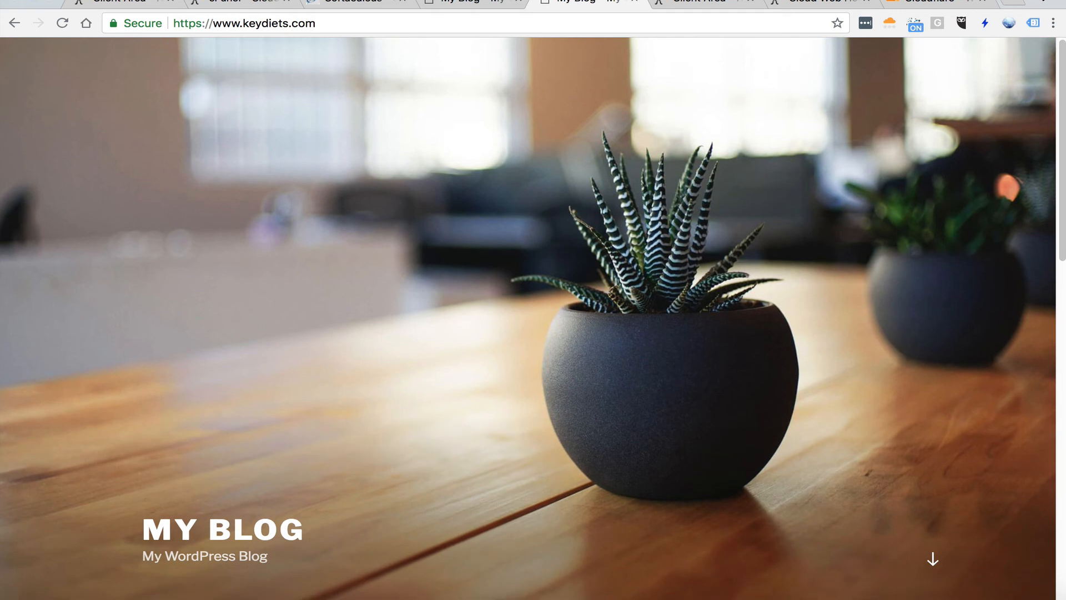
{"action": "left_click", "coordinate": [477, 7]}
{"action": "left_click", "coordinate": [889, 23]}
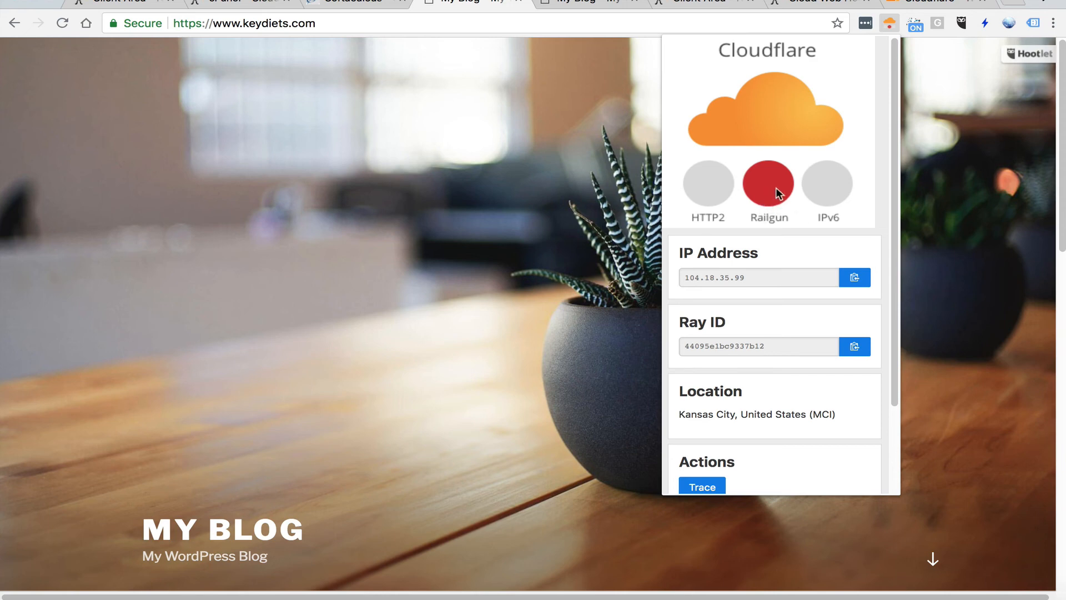
{"action": "left_click", "coordinate": [247, 135]}
Return to the Cloudflare home settings in cPanel and review the Railgun connections, glancing at the reloaded site page in between
{"action": "left_click", "coordinate": [241, 4]}
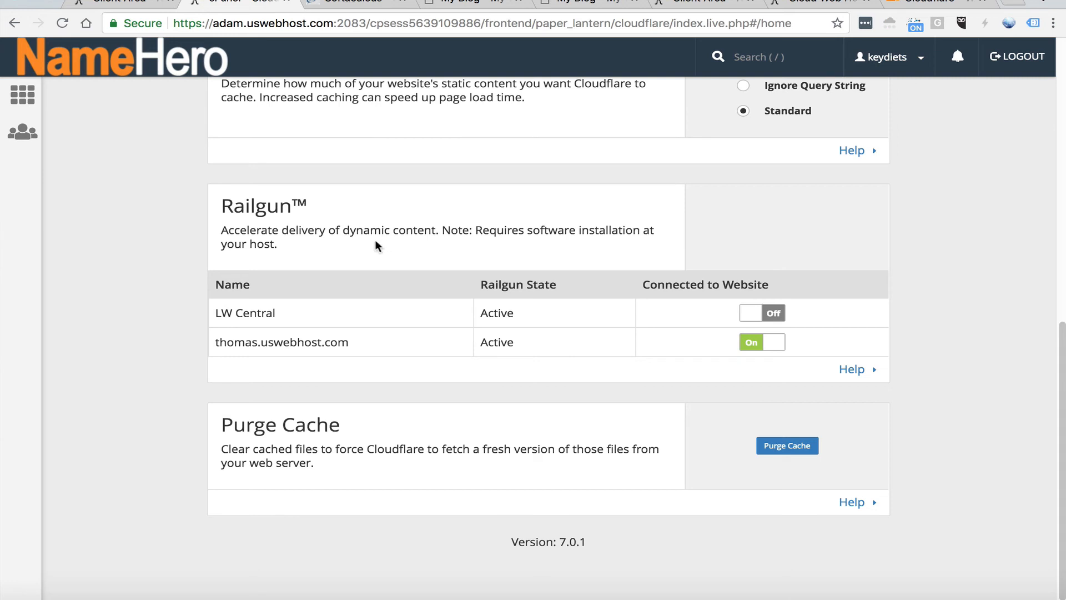
{"action": "scroll", "coordinate": [366, 241], "scroll_direction": "up", "scroll_amount": 2}
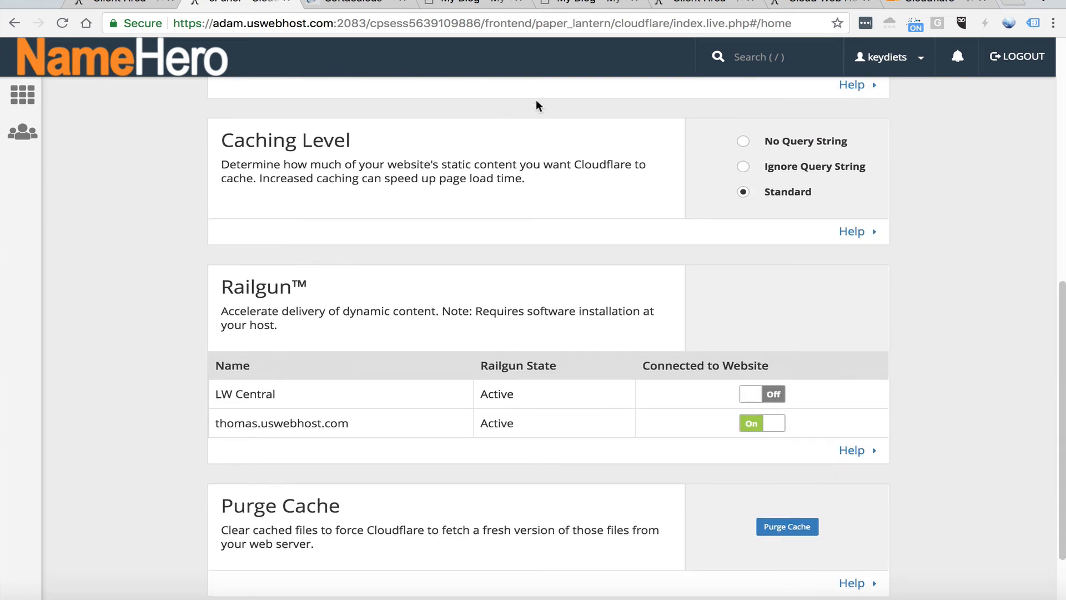
{"action": "left_click", "coordinate": [581, 3]}
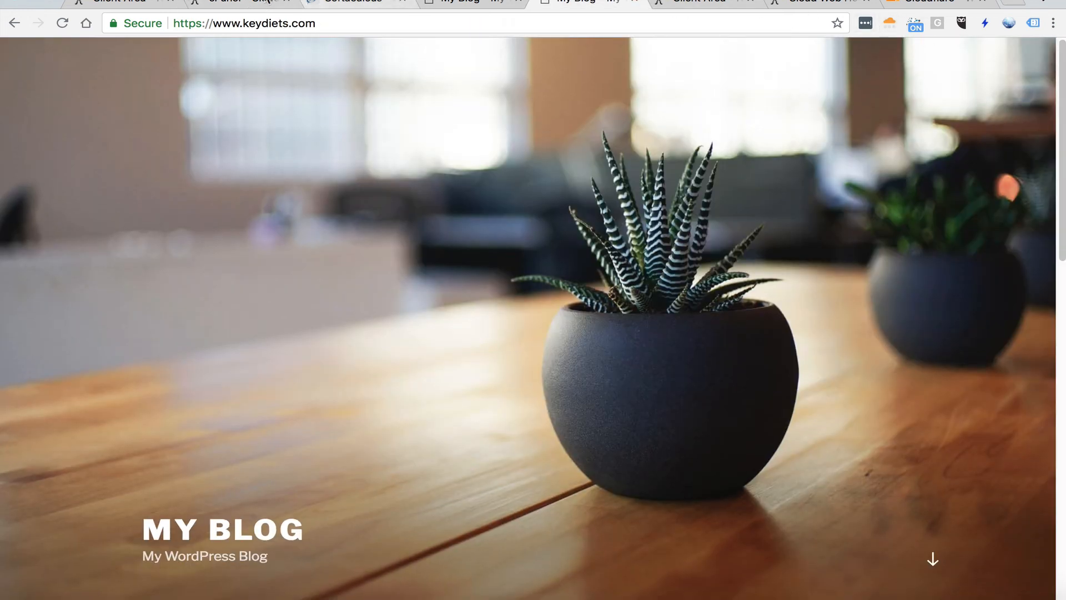
{"action": "left_click", "coordinate": [219, 3]}
{"action": "scroll", "coordinate": [294, 341], "scroll_direction": "up", "scroll_amount": 10}
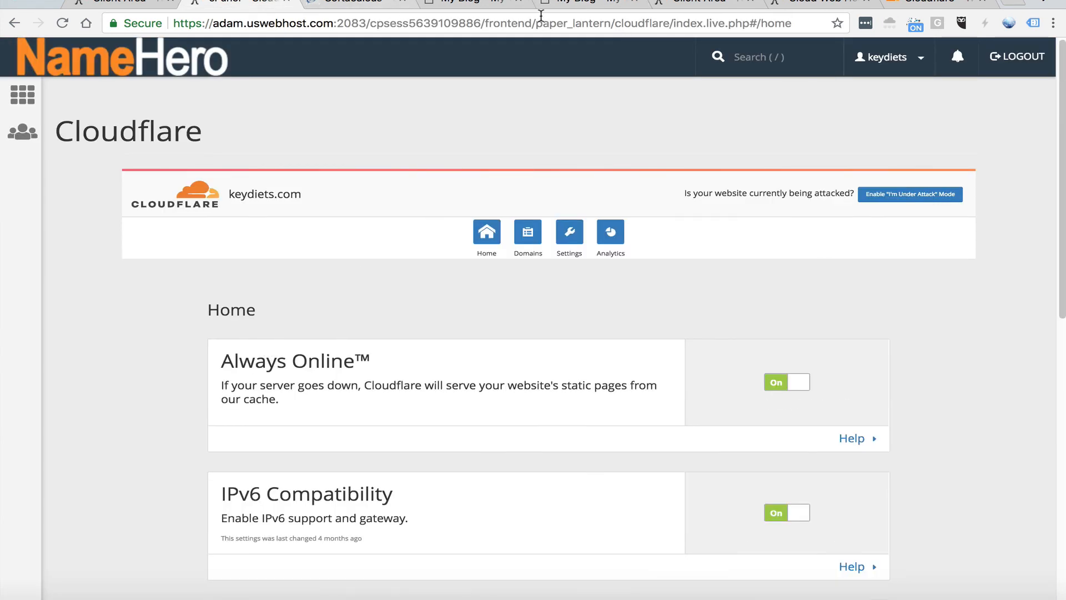
{"action": "left_click", "coordinate": [475, 6]}
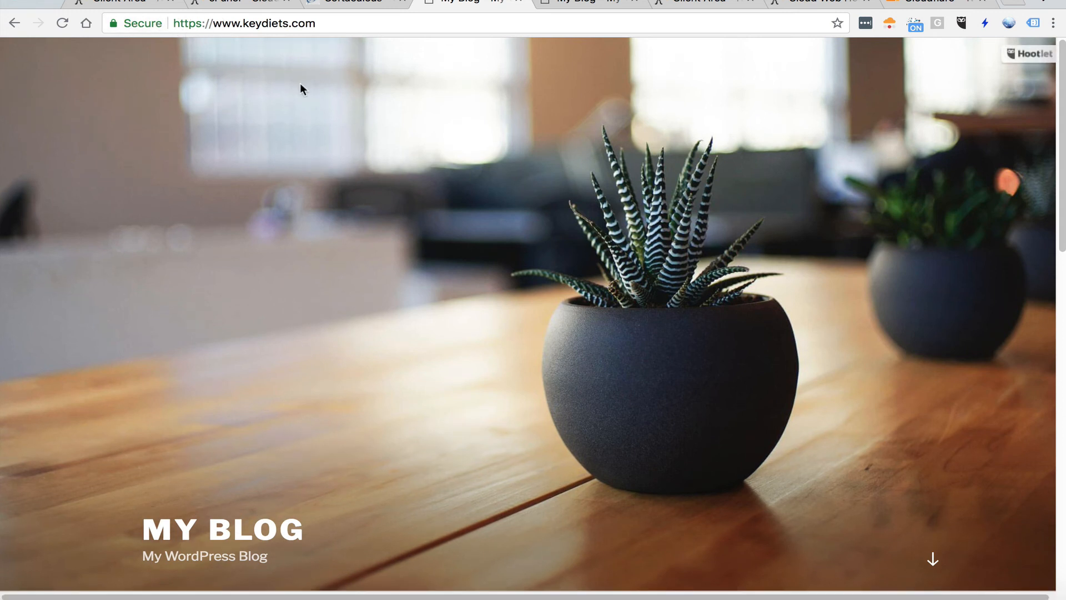
{"action": "left_click", "coordinate": [341, 23]}
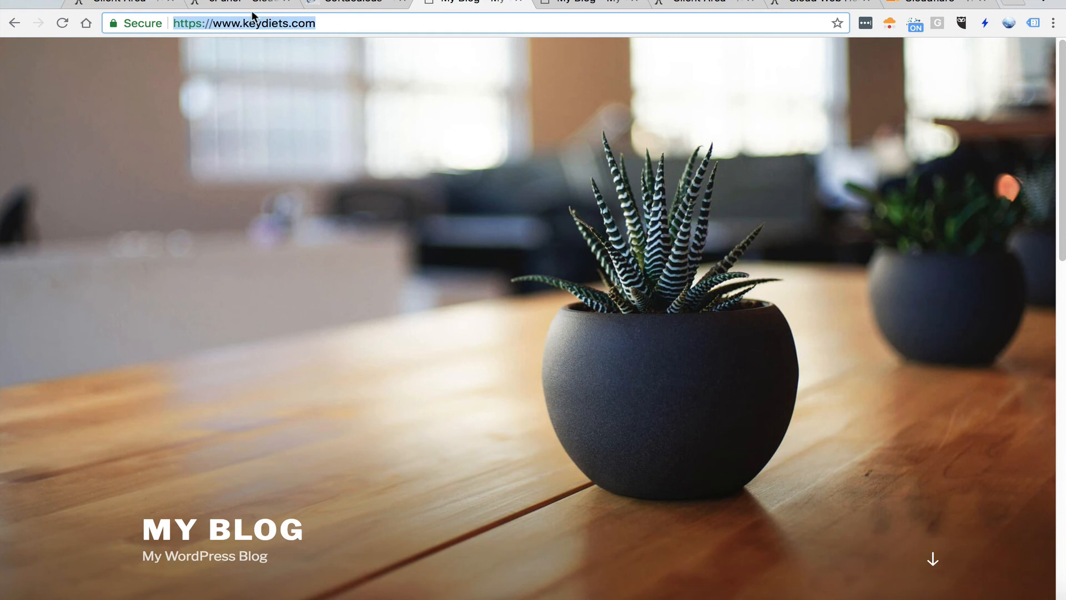
{"action": "left_click", "coordinate": [229, 22]}
{"action": "left_click_drag", "start_coordinate": [213, 23], "coordinate": [307, 23]}
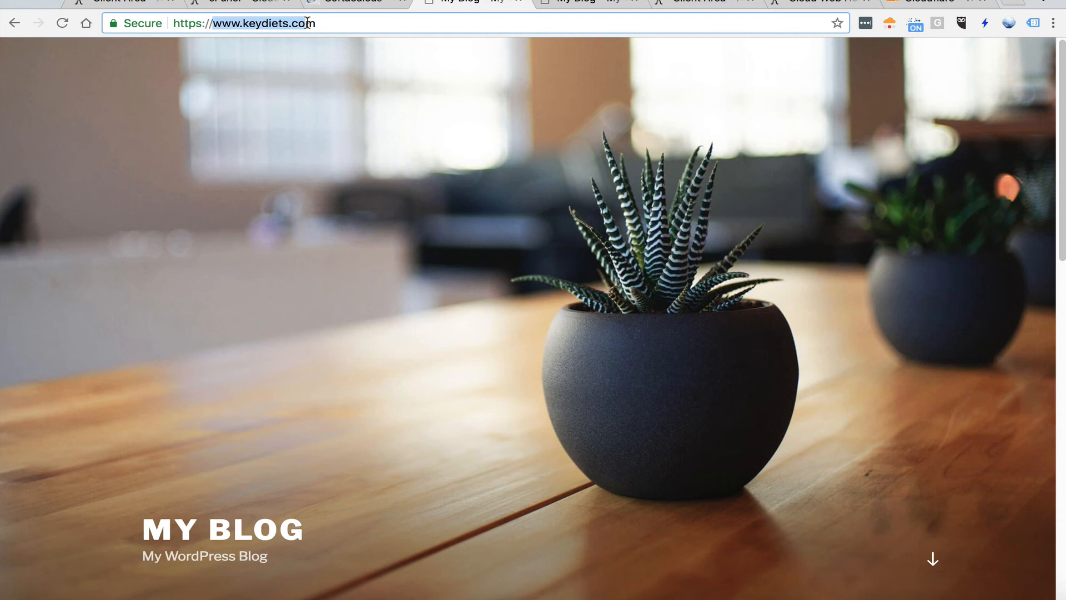
{"action": "left_click", "coordinate": [225, 22]}
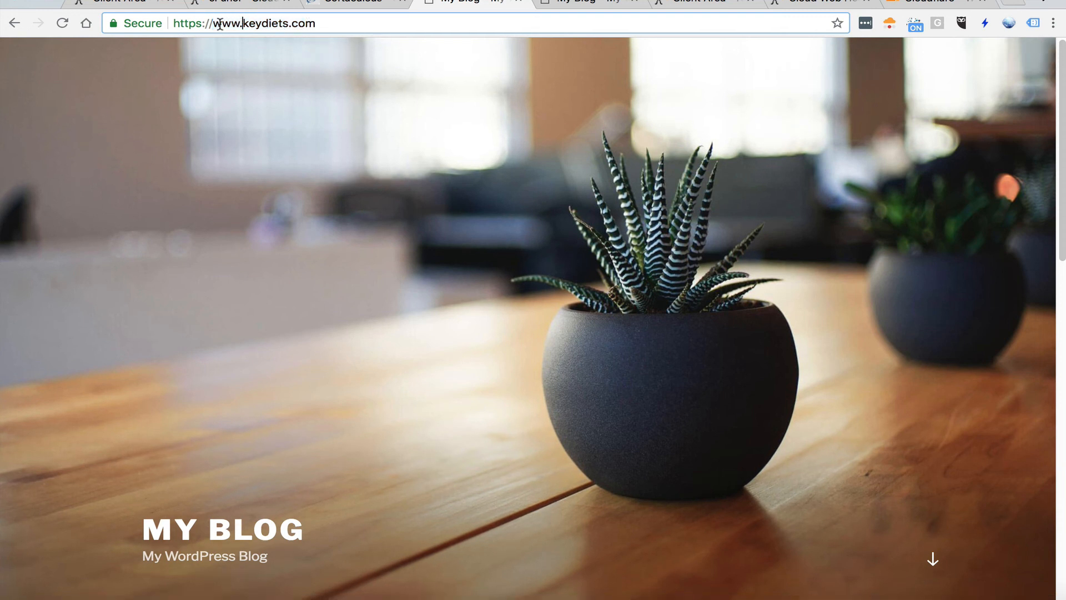
{"action": "left_click_drag", "start_coordinate": [212, 23], "coordinate": [240, 23]}
Open the Keydiets.com product details in the NameHero client area and highlight its two nameservers
{"action": "left_click", "coordinate": [244, 6]}
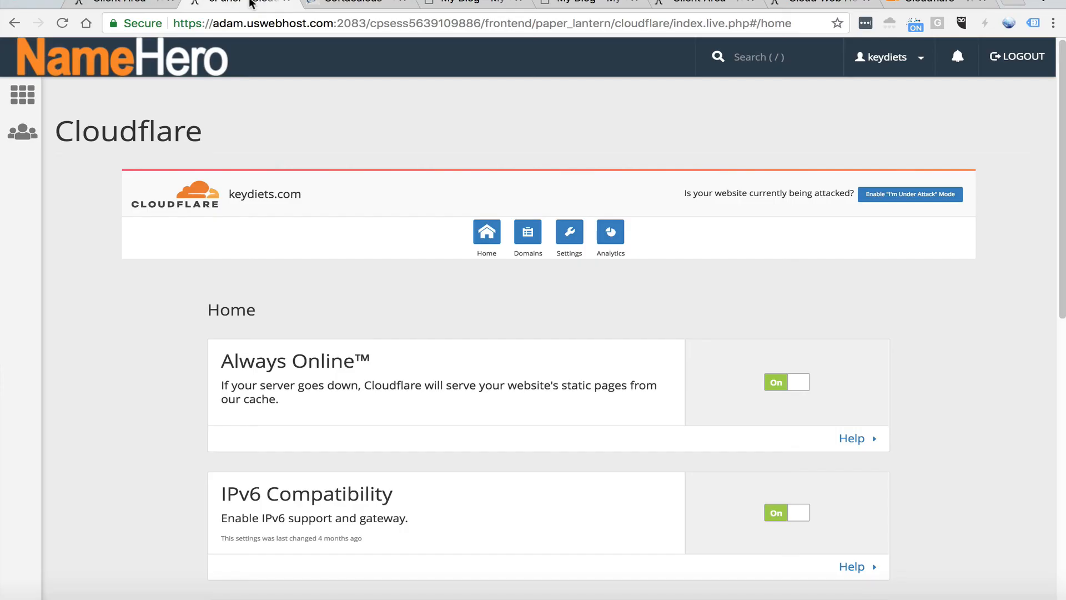
{"action": "left_click", "coordinate": [128, 4]}
{"action": "left_click_drag", "start_coordinate": [242, 574], "coordinate": [56, 564]}
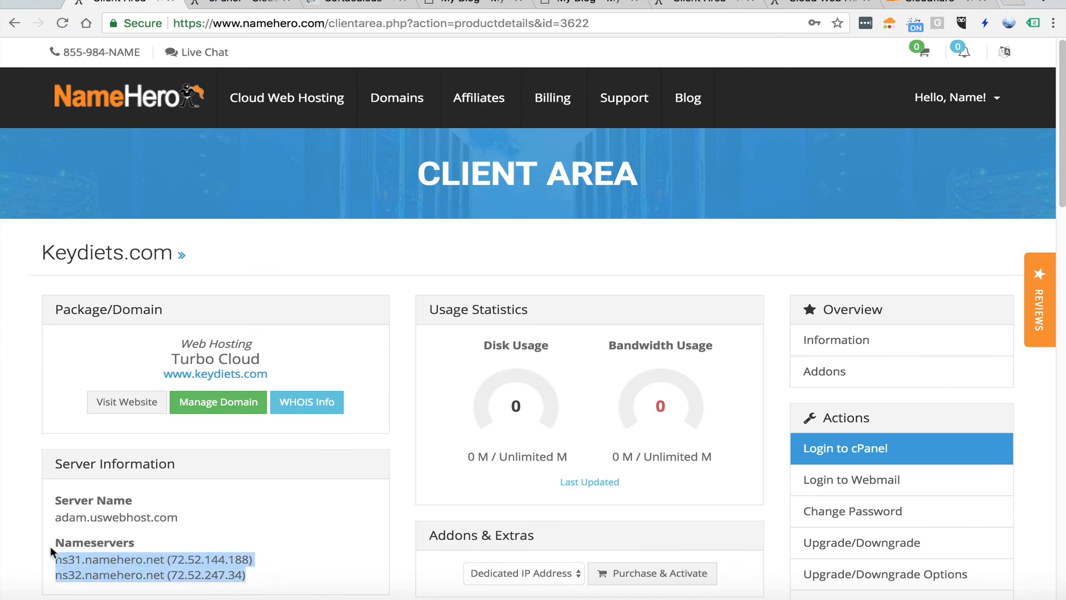
{"action": "left_click", "coordinate": [266, 561]}
{"action": "left_click_drag", "start_coordinate": [247, 575], "coordinate": [61, 559]}
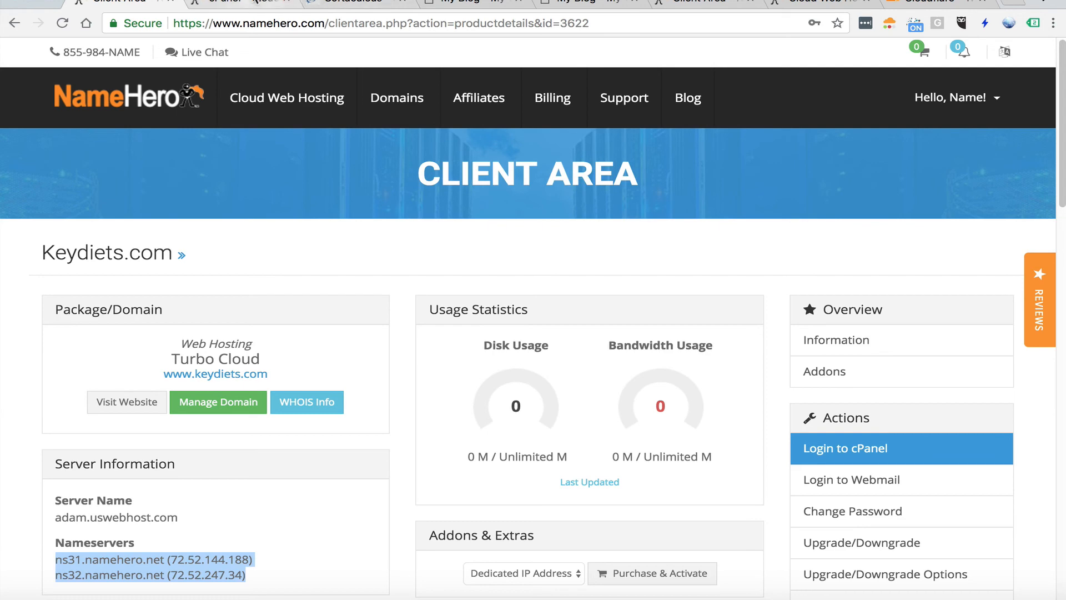
Go back to the Cloudflare home settings in cPanel and examine the Railgun connection switches
{"action": "left_click", "coordinate": [256, 1]}
{"action": "scroll", "coordinate": [288, 302], "scroll_direction": "down", "scroll_amount": 1}
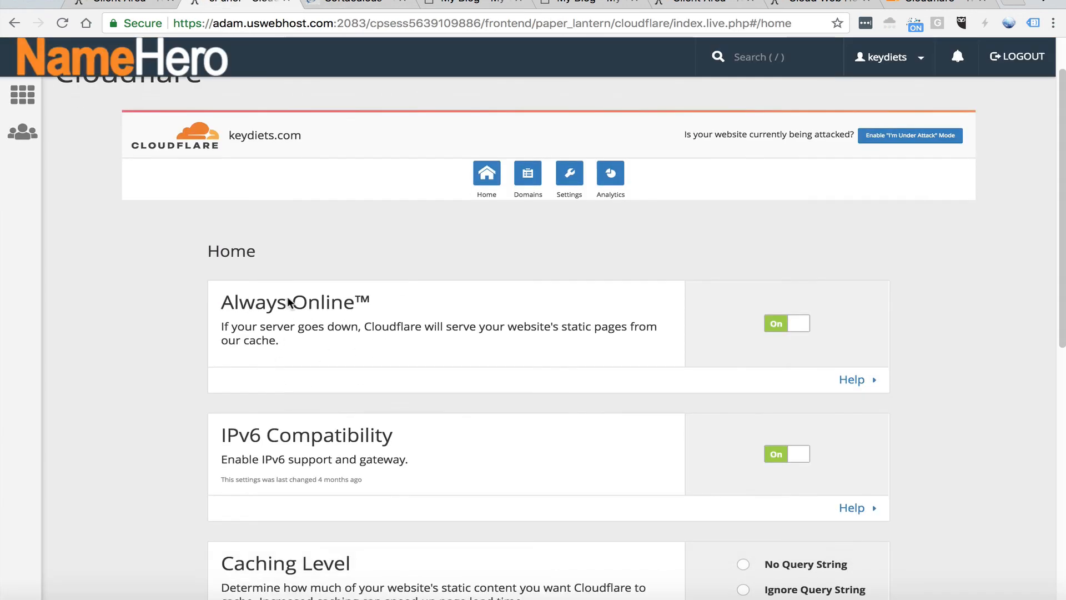
{"action": "scroll", "coordinate": [300, 316], "scroll_direction": "down", "scroll_amount": 8}
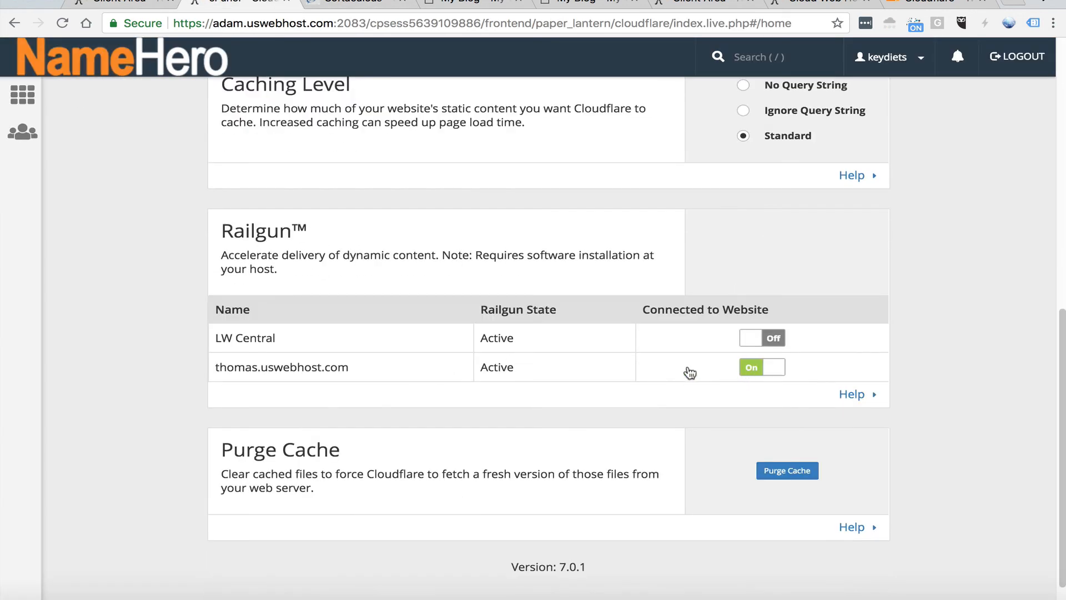
{"action": "scroll", "coordinate": [714, 386], "scroll_direction": "up", "scroll_amount": 8}
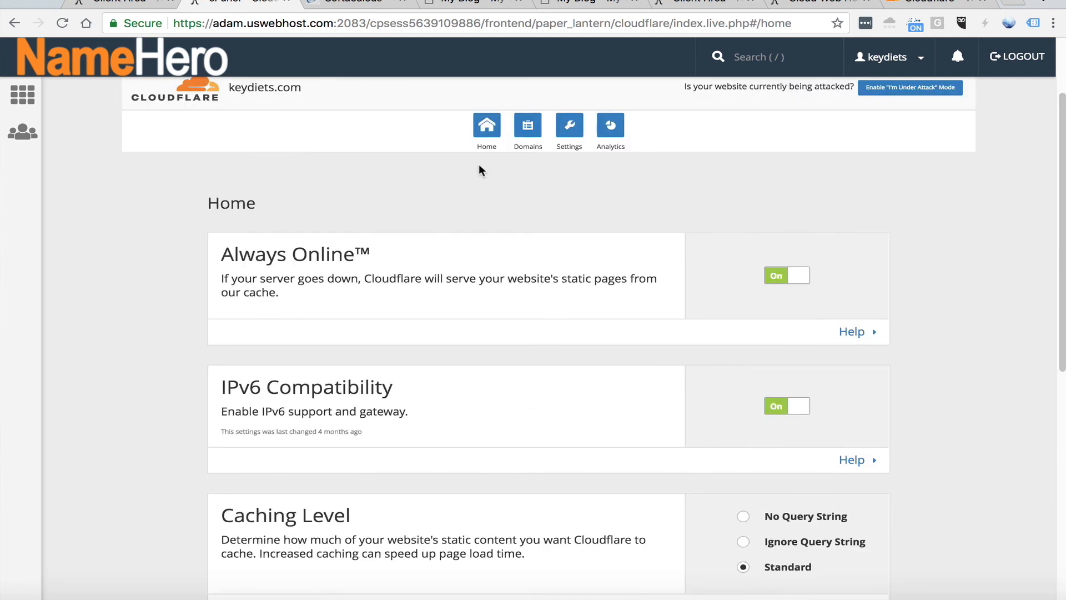
Open the Cloudflare domain overview and examine the zone type and which DNS records use Cloudflare
{"action": "left_click", "coordinate": [528, 131]}
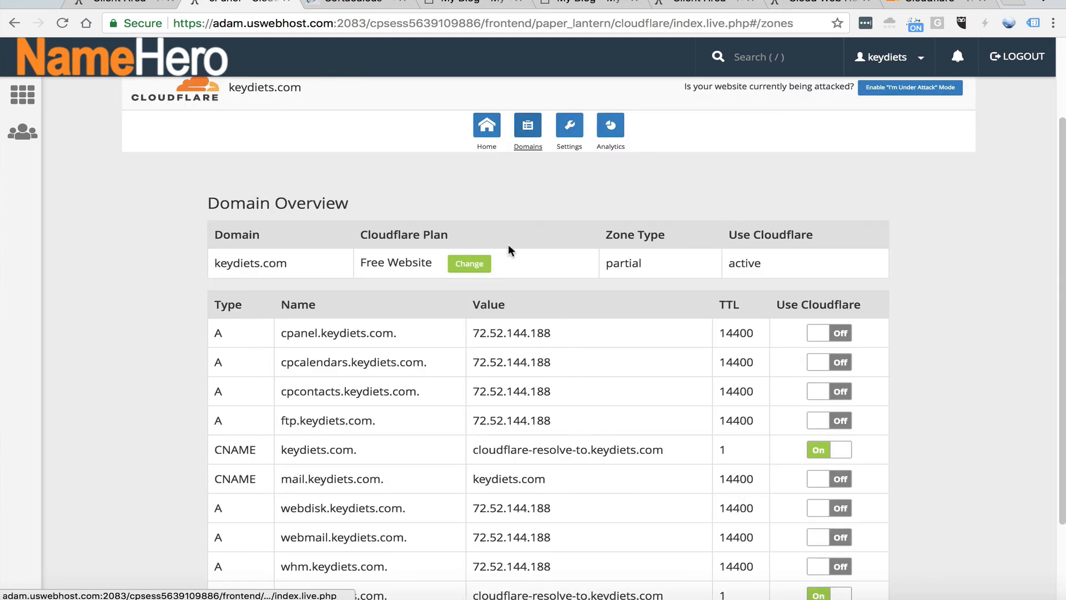
{"action": "scroll", "coordinate": [508, 250], "scroll_direction": "down", "scroll_amount": 2}
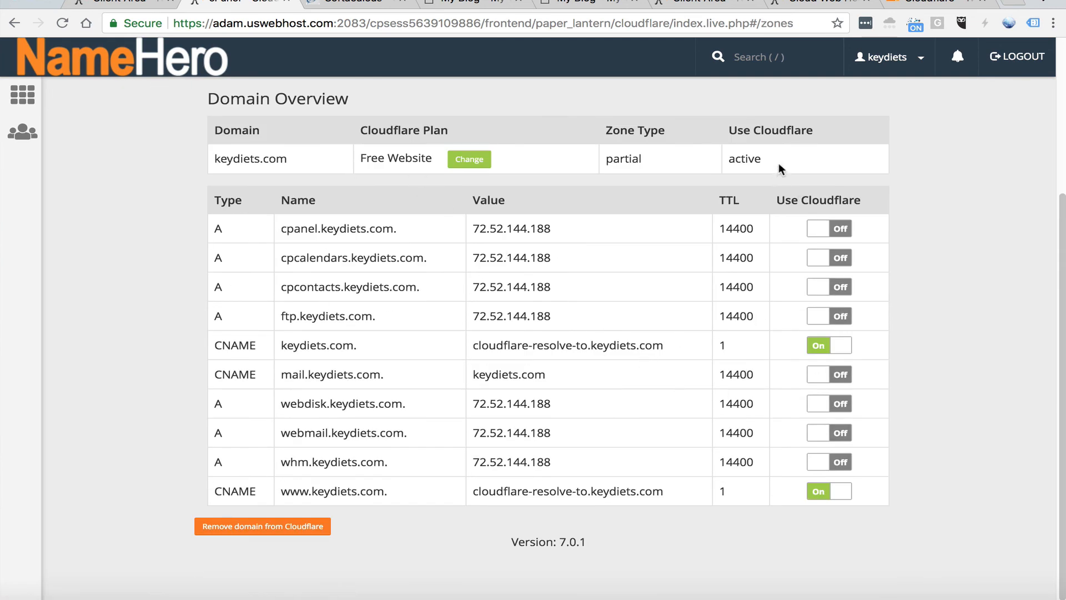
{"action": "left_click_drag", "start_coordinate": [778, 162], "coordinate": [711, 128]}
{"action": "left_click", "coordinate": [711, 128]}
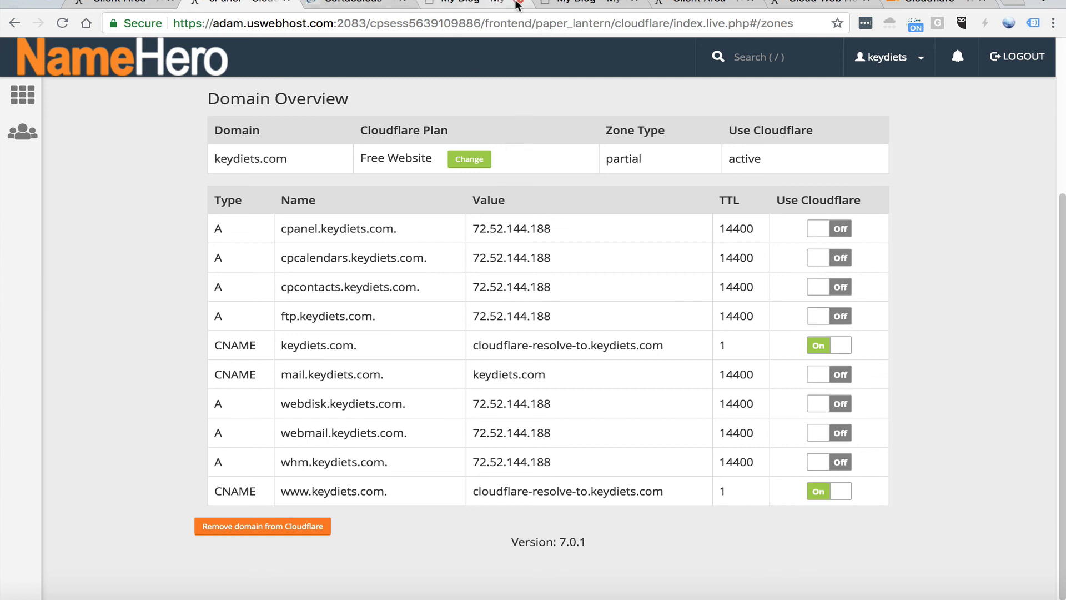
Return to the NameHero client area and highlight the nameserver entries under Server Information again
{"action": "left_click", "coordinate": [119, 3]}
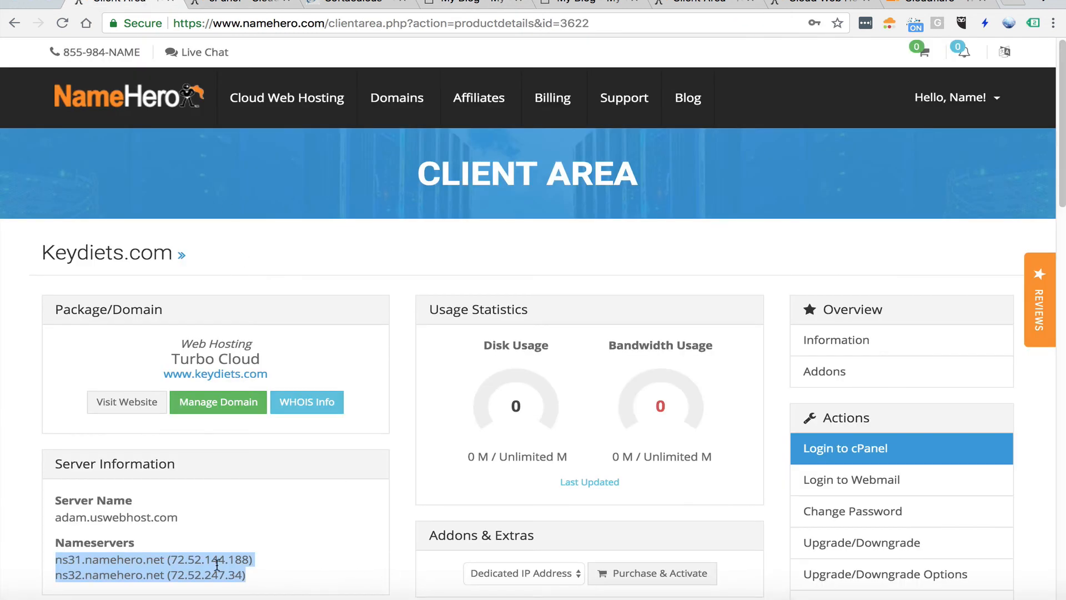
{"action": "left_click_drag", "start_coordinate": [304, 578], "coordinate": [73, 550]}
{"action": "left_click", "coordinate": [202, 553]}
{"action": "left_click_drag", "start_coordinate": [255, 576], "coordinate": [93, 555]}
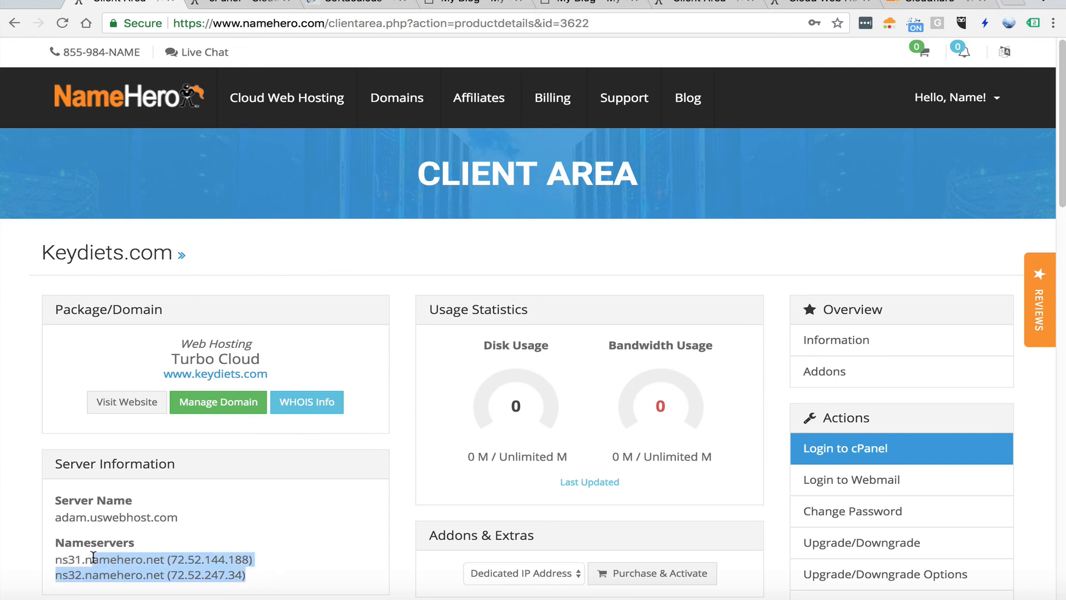
Switch to the first keydiets.com page and examine its Railgun indicator and connection details in the Cloudflare extension
{"action": "left_click", "coordinate": [552, 6]}
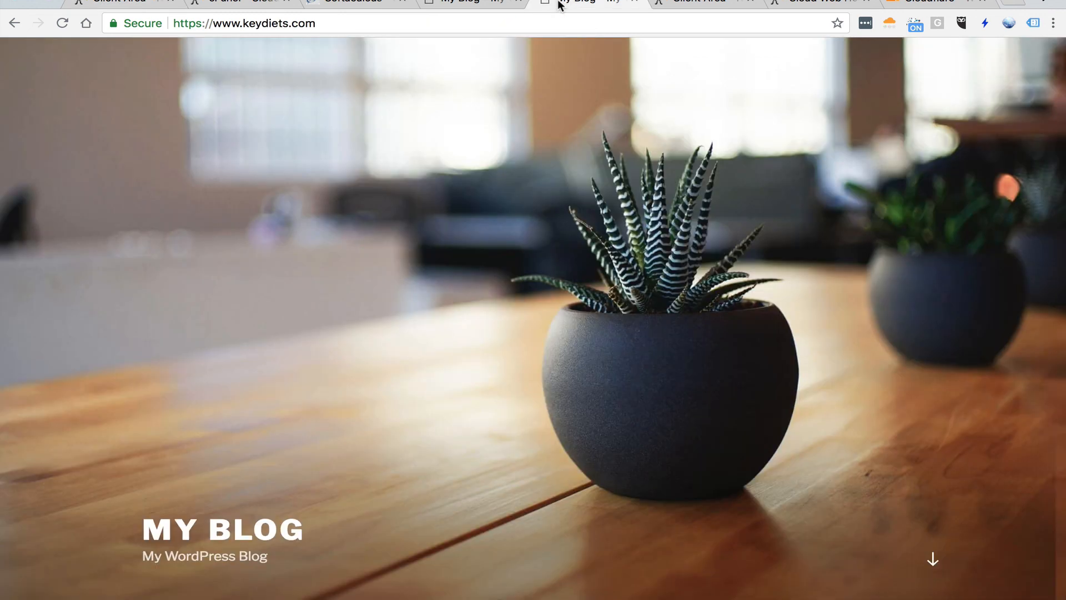
{"action": "left_click", "coordinate": [889, 23]}
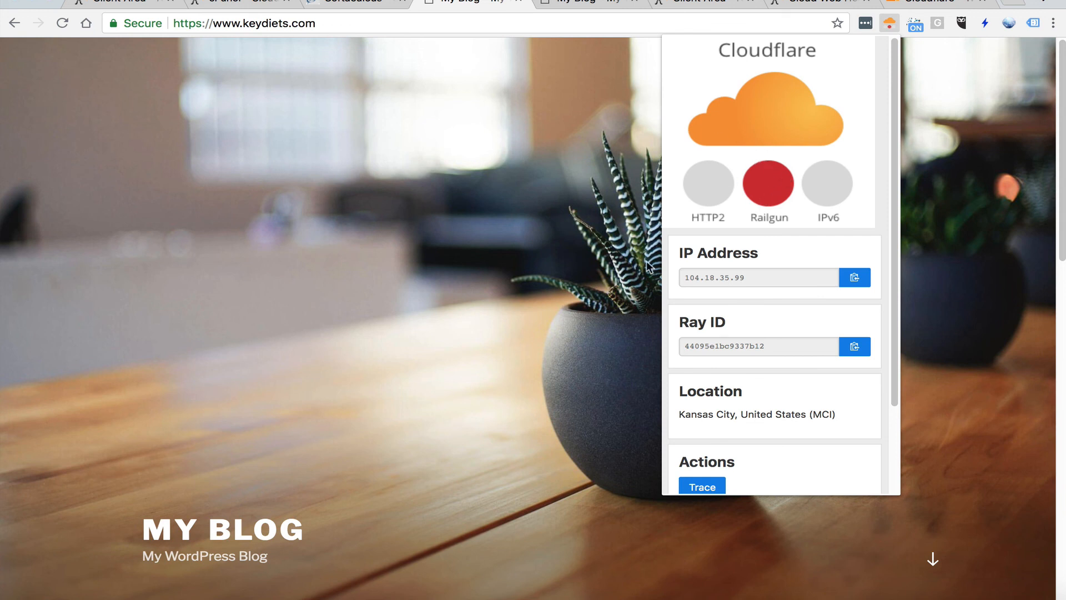
{"action": "scroll", "coordinate": [721, 232], "scroll_direction": "down", "scroll_amount": 3}
{"action": "scroll", "coordinate": [705, 239], "scroll_direction": "up", "scroll_amount": 3}
{"action": "left_click", "coordinate": [459, 227]}
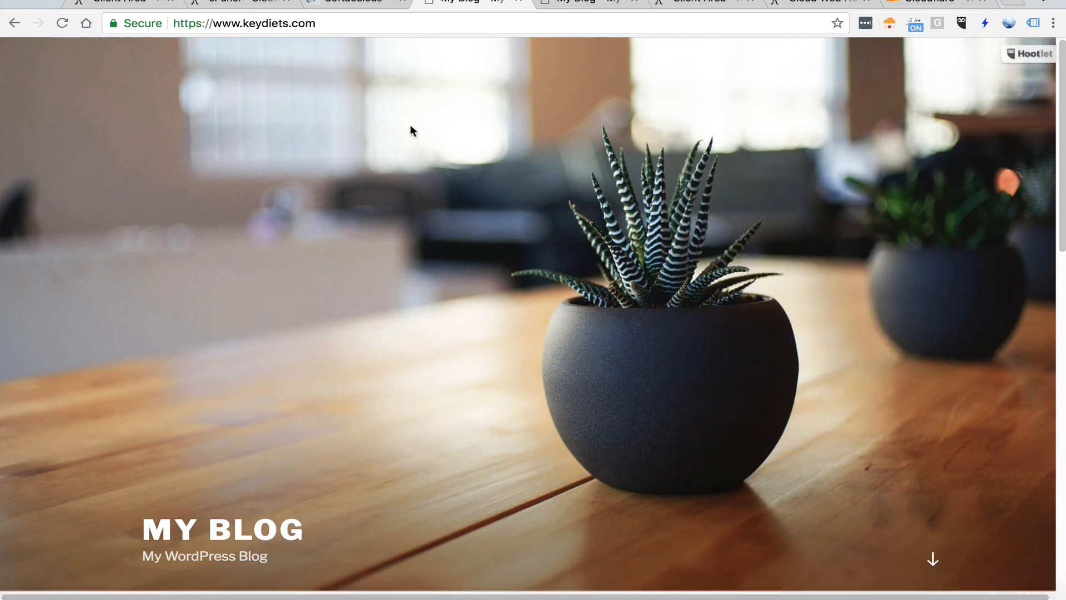
Load the blog's home page through the site title and check its HTTP2 and Railgun indicators in the Cloudflare extension
{"action": "left_click", "coordinate": [223, 529]}
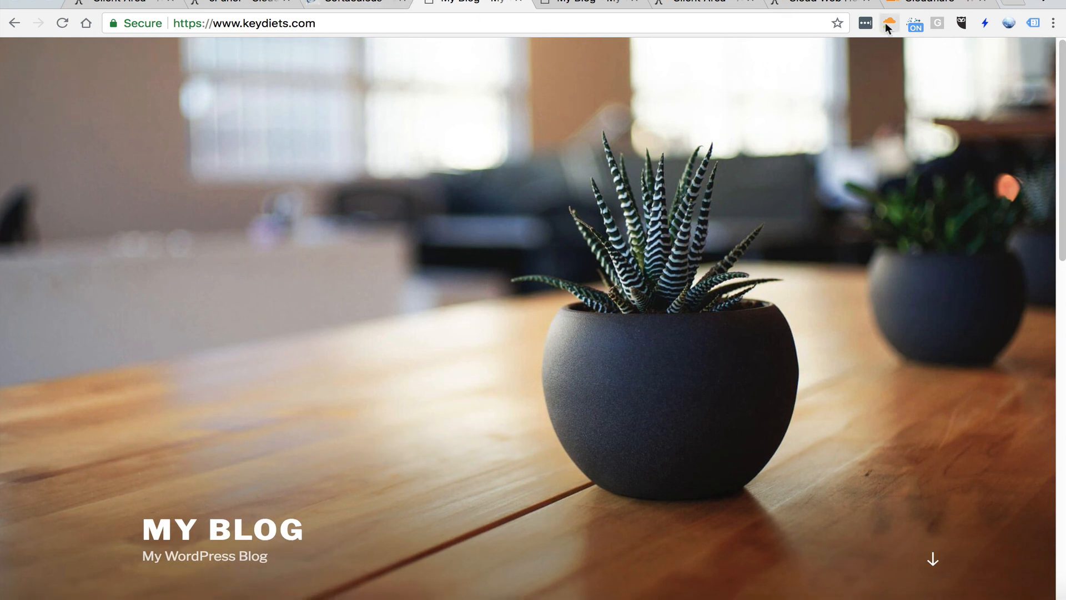
{"action": "left_click", "coordinate": [888, 23]}
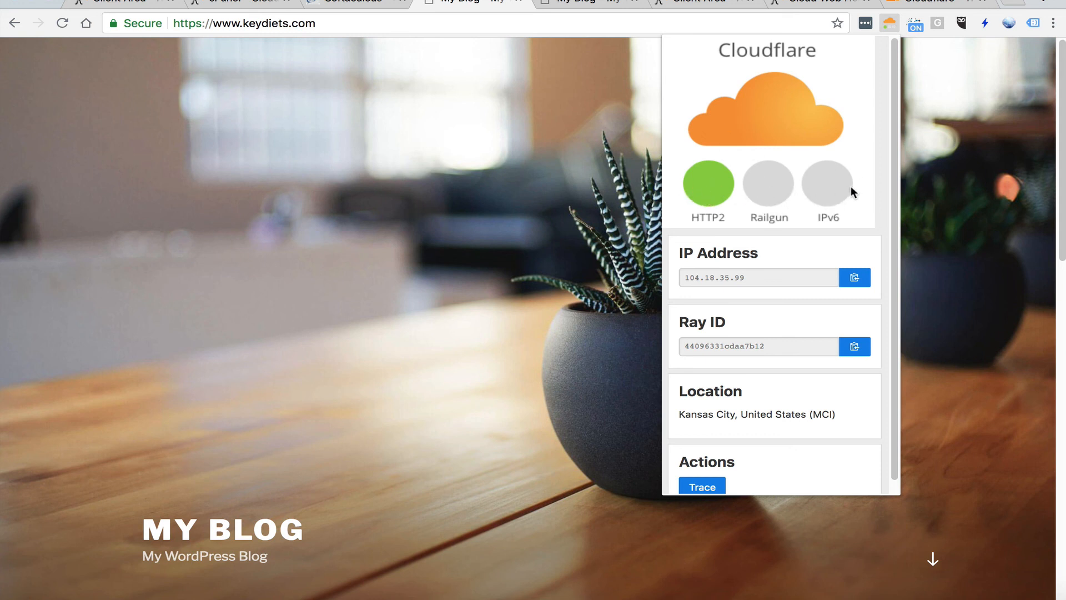
{"action": "left_click", "coordinate": [488, 275]}
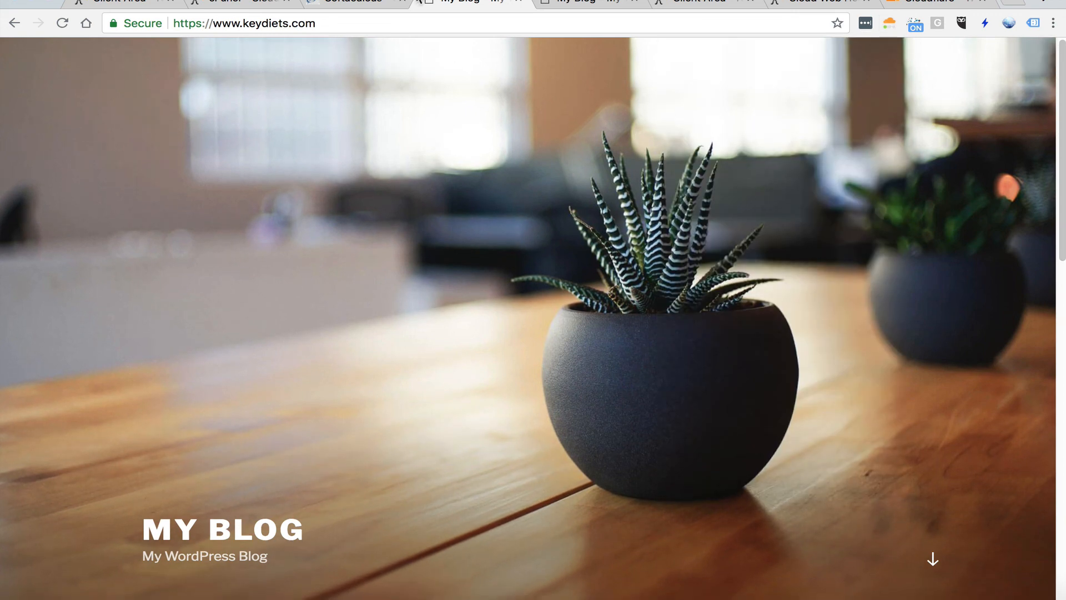
Review the cPanel domain overview, the Cloudflare sign-up page and the NameHero hosting plans, and return to the domain overview
{"action": "left_click", "coordinate": [351, 6]}
{"action": "left_click", "coordinate": [239, 4]}
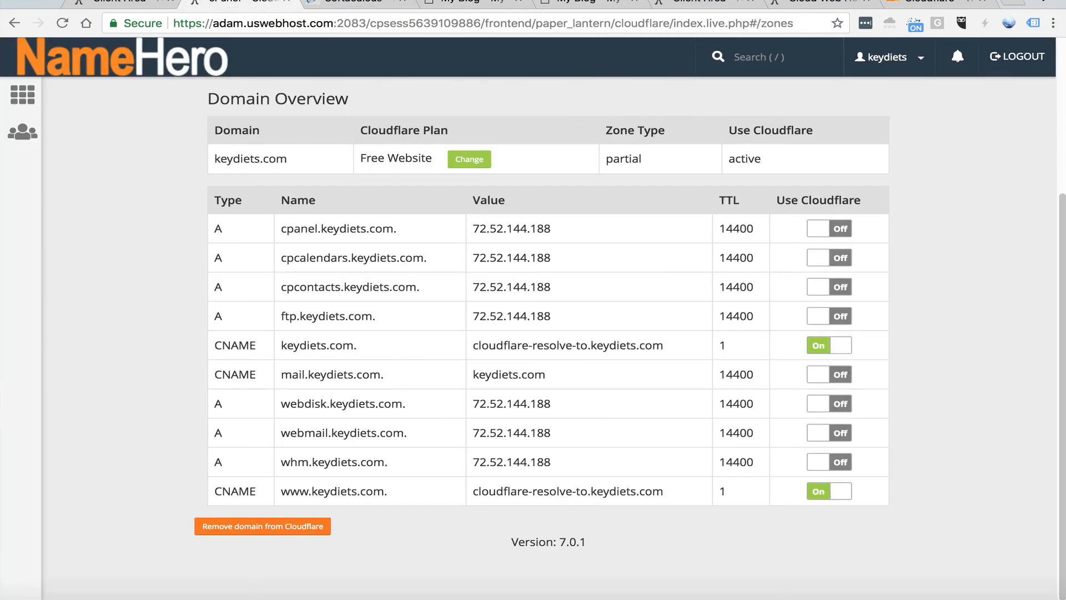
{"action": "left_click", "coordinate": [925, 6]}
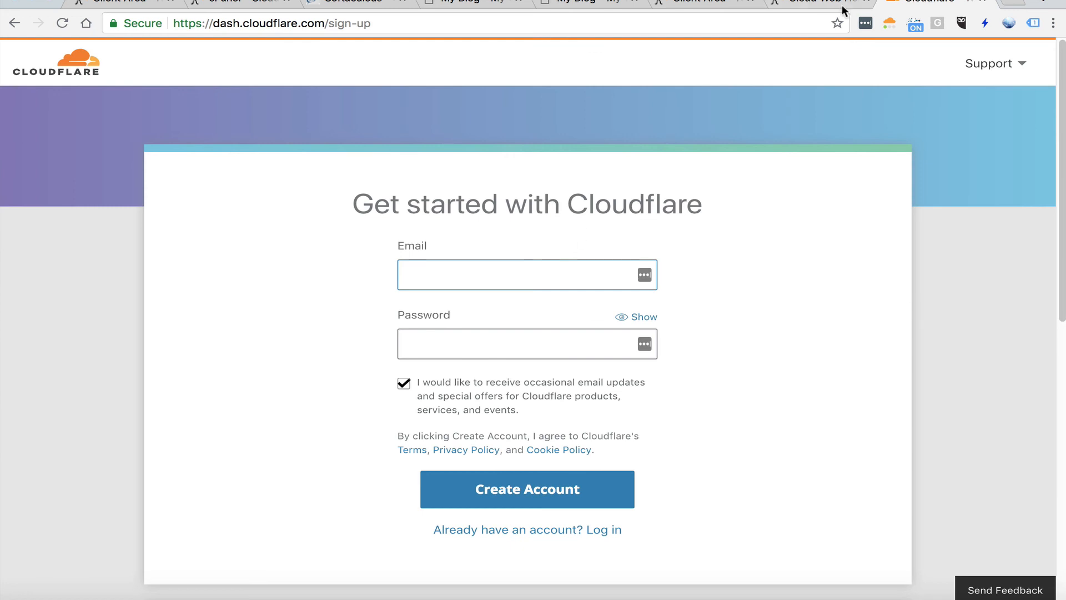
{"action": "left_click", "coordinate": [818, 3]}
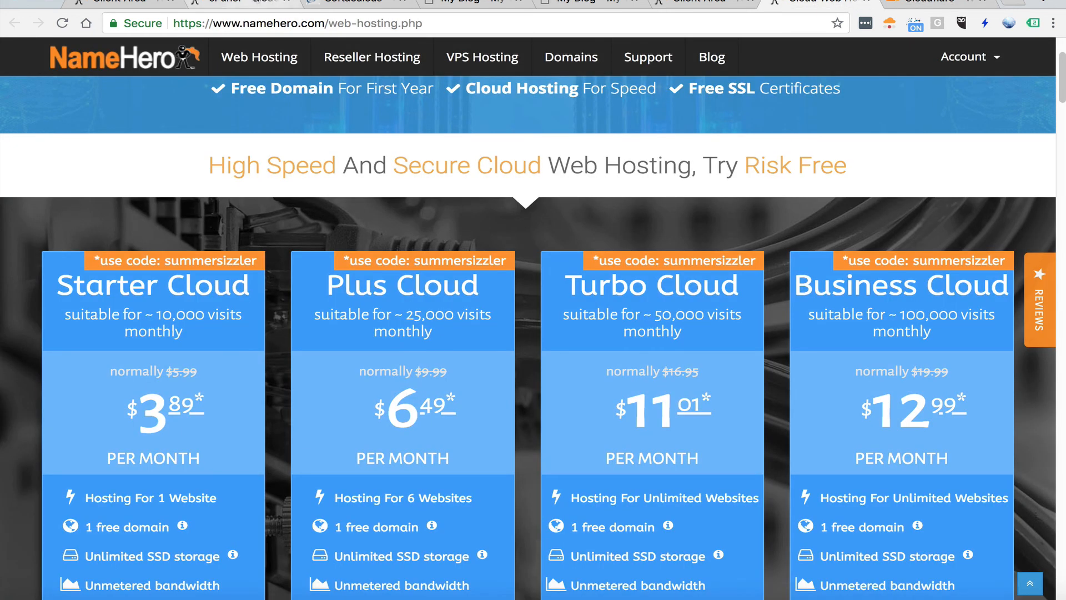
{"action": "left_click", "coordinate": [293, 7]}
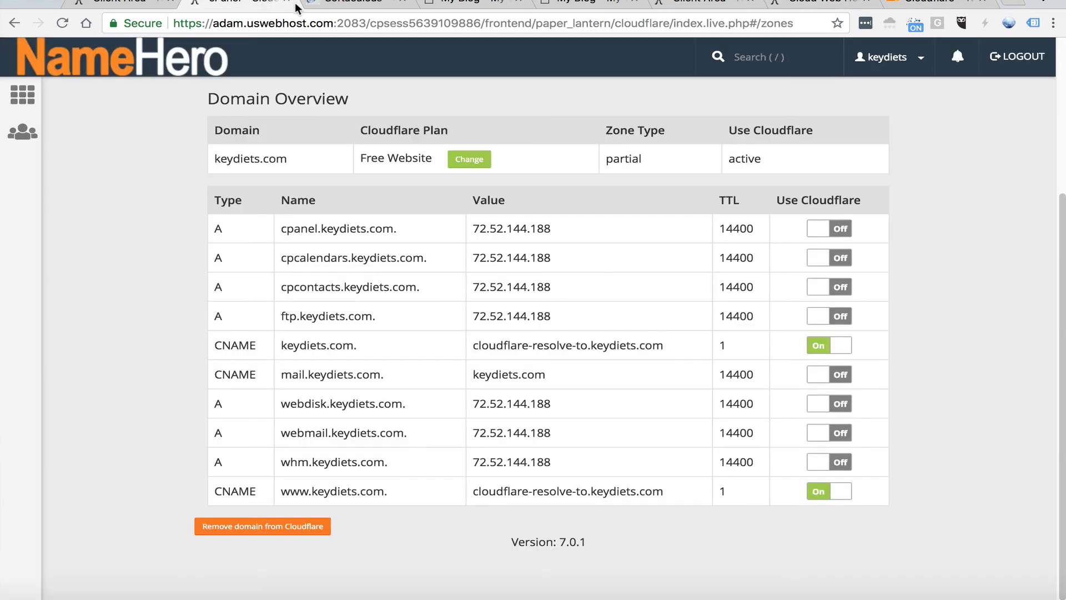